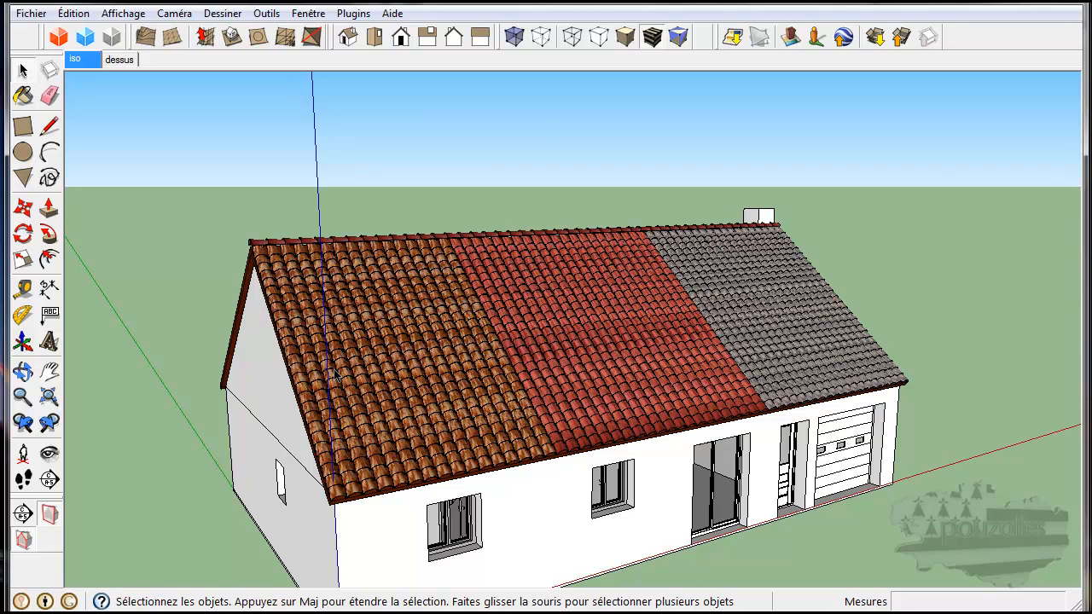
Examine the roof tiles on both slopes of the house, comparing the modelled tiles with the flat tile texture
left_click(336, 380)
left_click(320, 396)
left_click(167, 396)
middle_click_drag(291, 256, 416, 397)
scroll(453, 503, "up", 5)
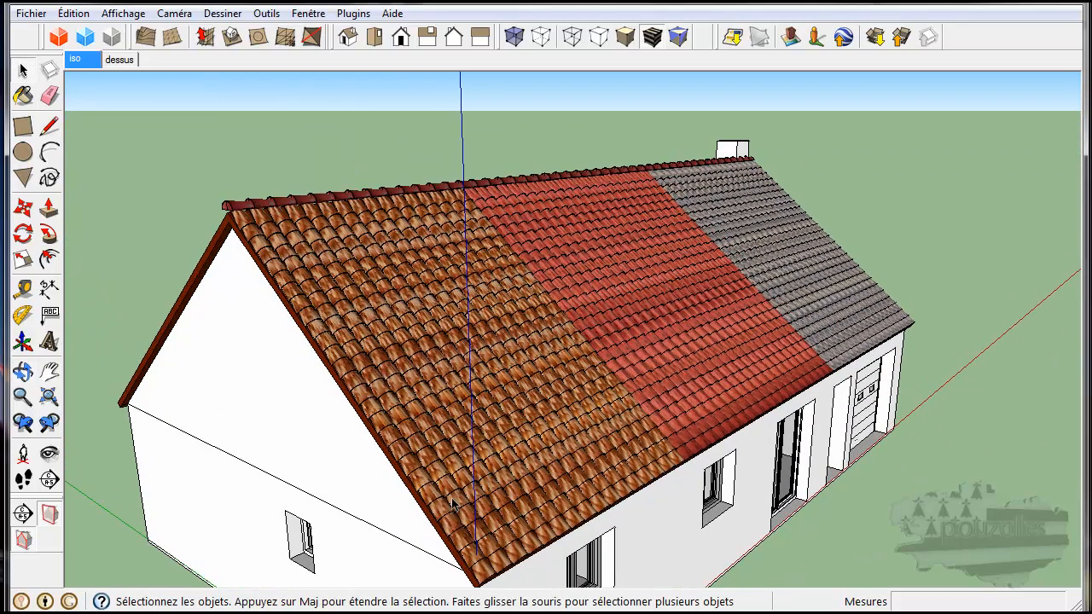
scroll(453, 502, "up", 1)
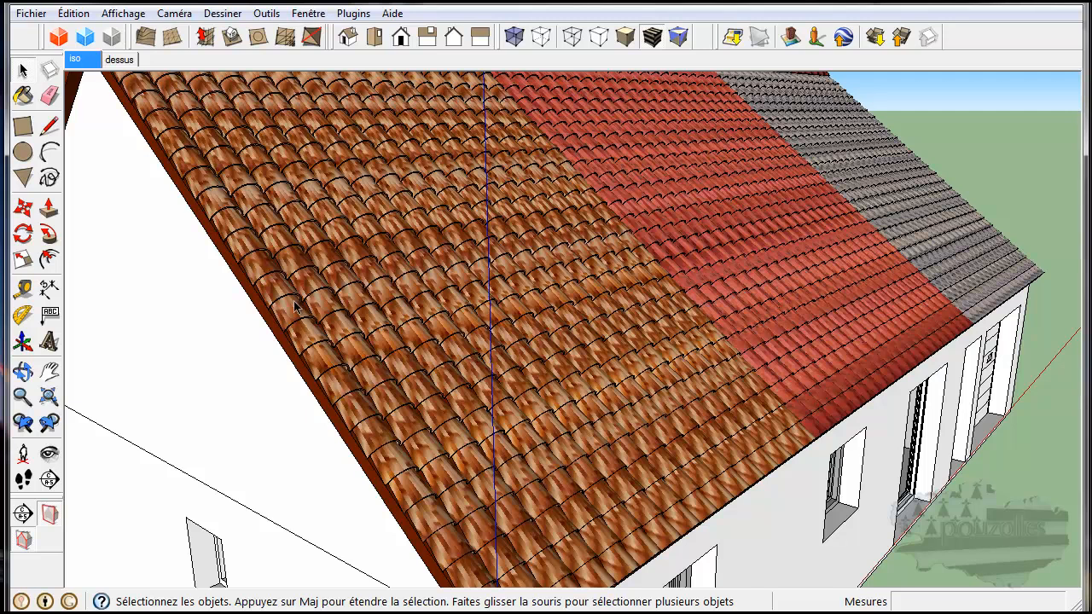
scroll(296, 309, "down", 5)
middle_click_drag(181, 186, 739, 276)
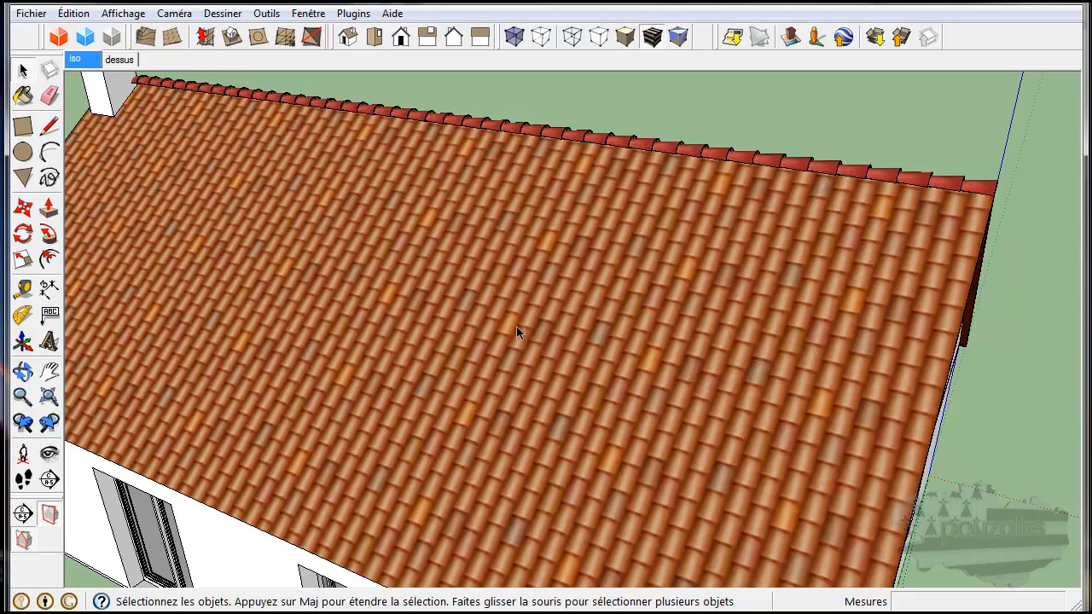
scroll(516, 327, "down", 3)
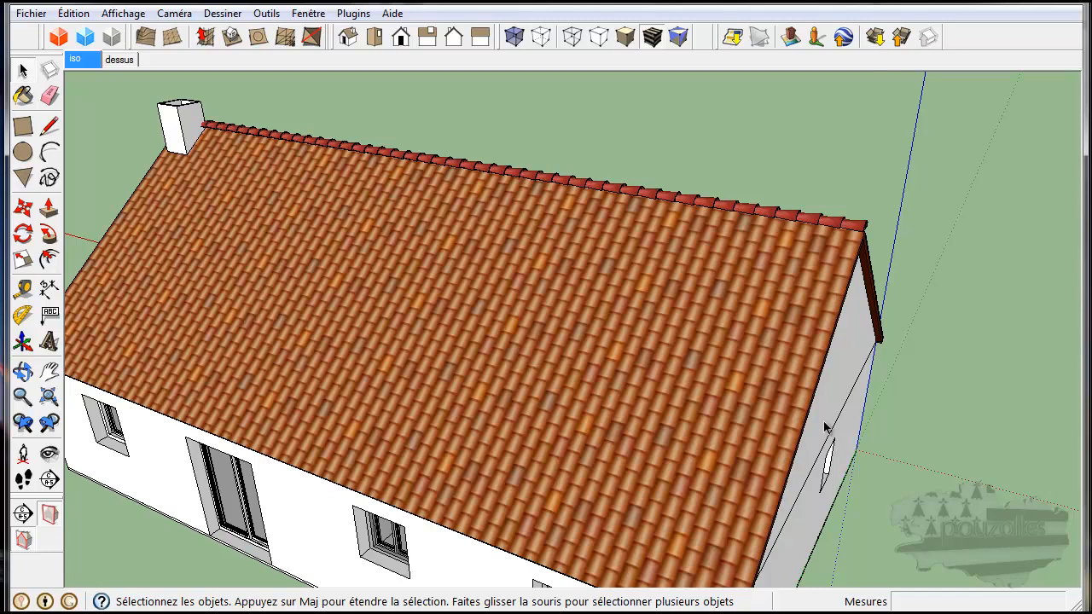
middle_click_drag(902, 446, 932, 273)
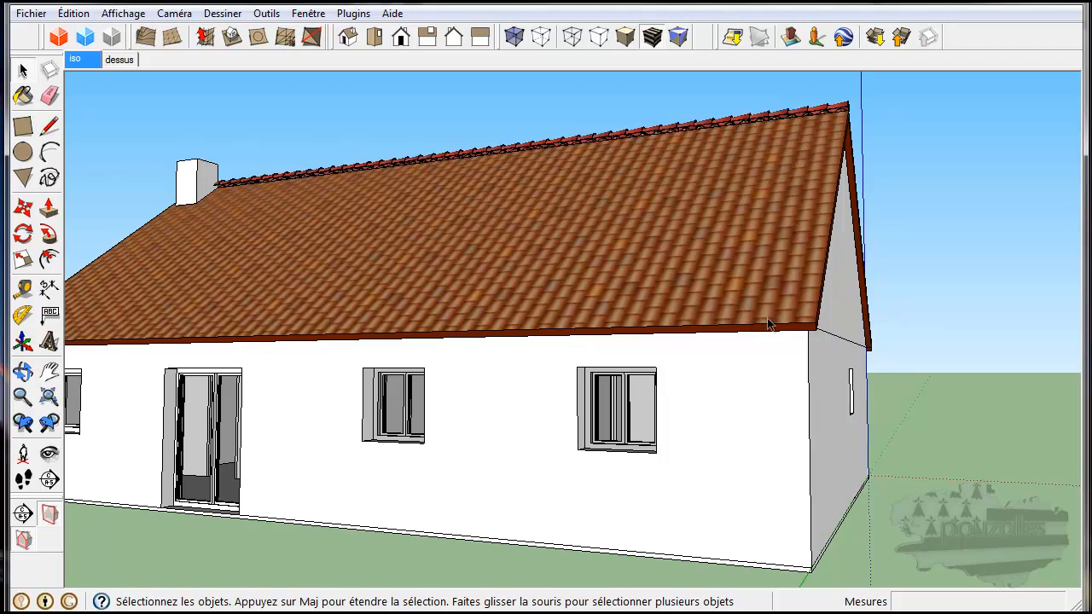
middle_click_drag(829, 298, 415, 485)
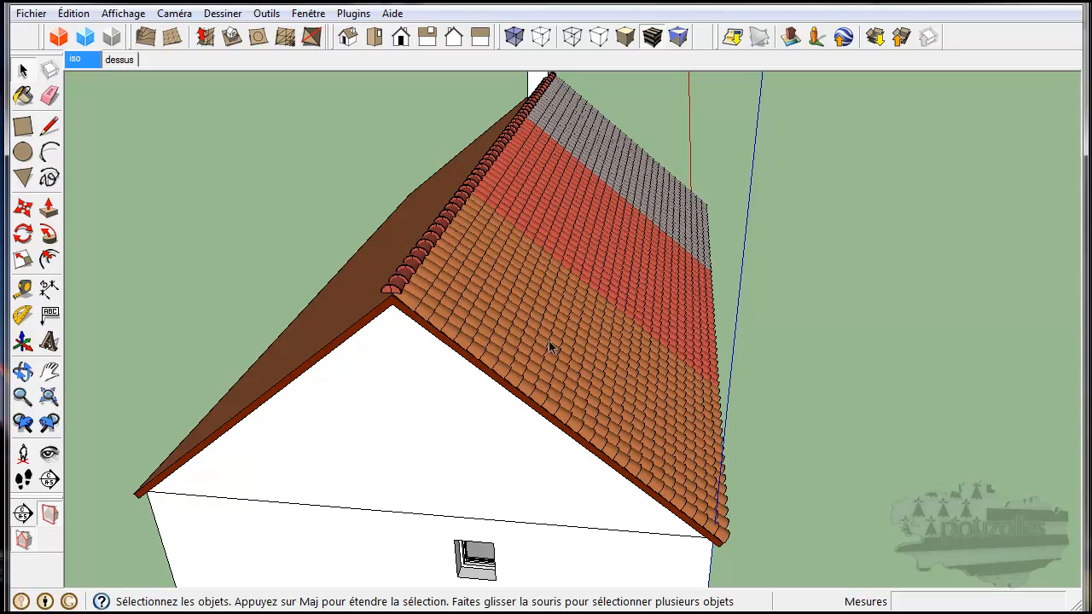
middle_click_drag(555, 330, 330, 358)
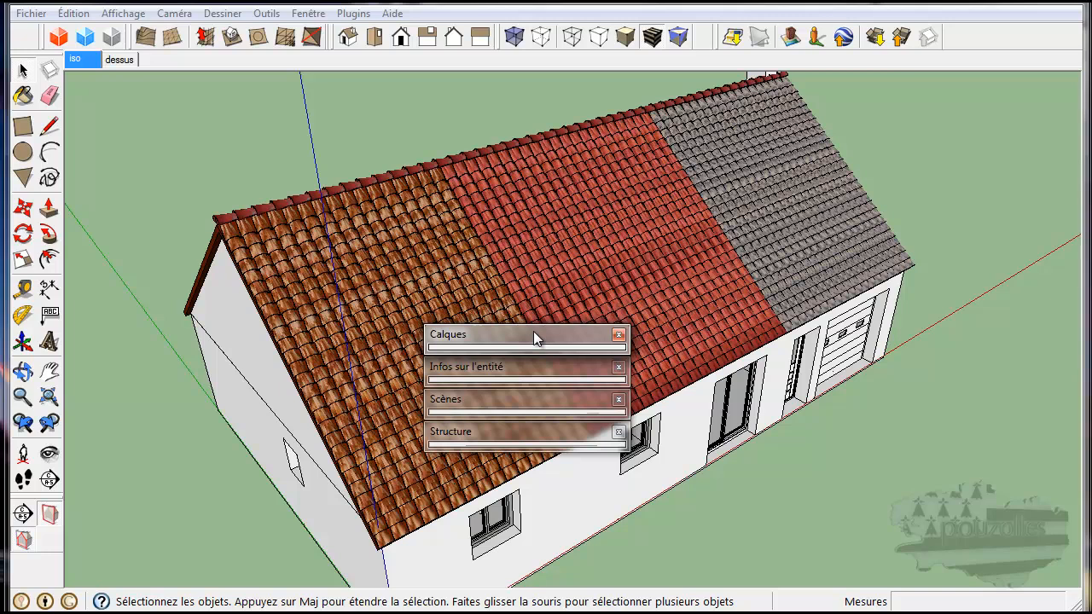
Hide the layers mur, cloisons, menuiseries ext, porte fenetres, menuiseries int, sol, plafon and toiture
left_click(533, 331)
left_click(569, 407)
left_click(569, 422)
left_click(569, 436)
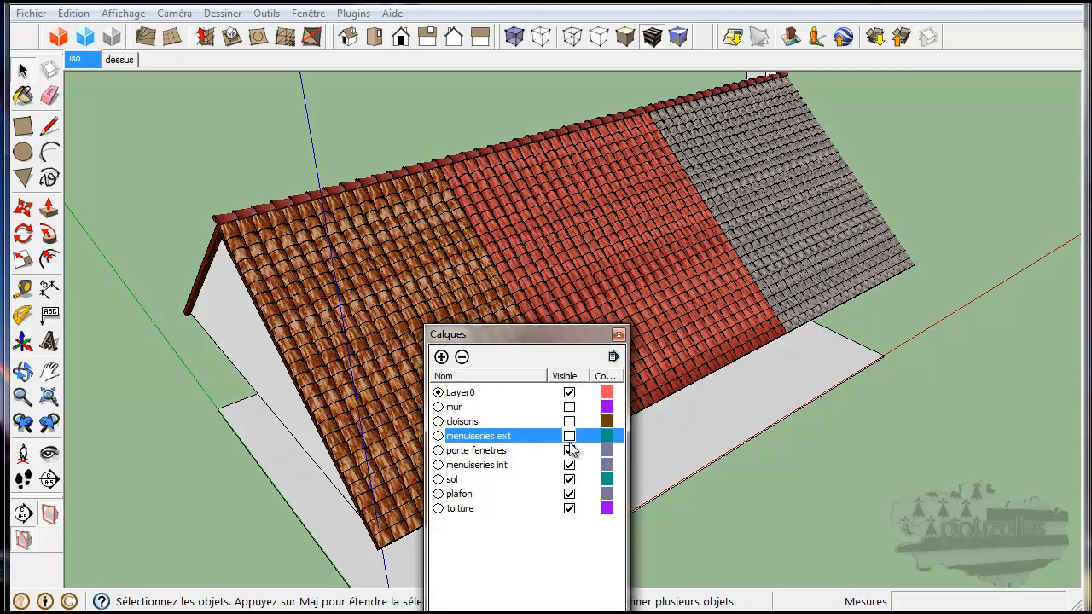
left_click(569, 451)
left_click(569, 465)
left_click(569, 479)
left_click(569, 494)
left_click(569, 509)
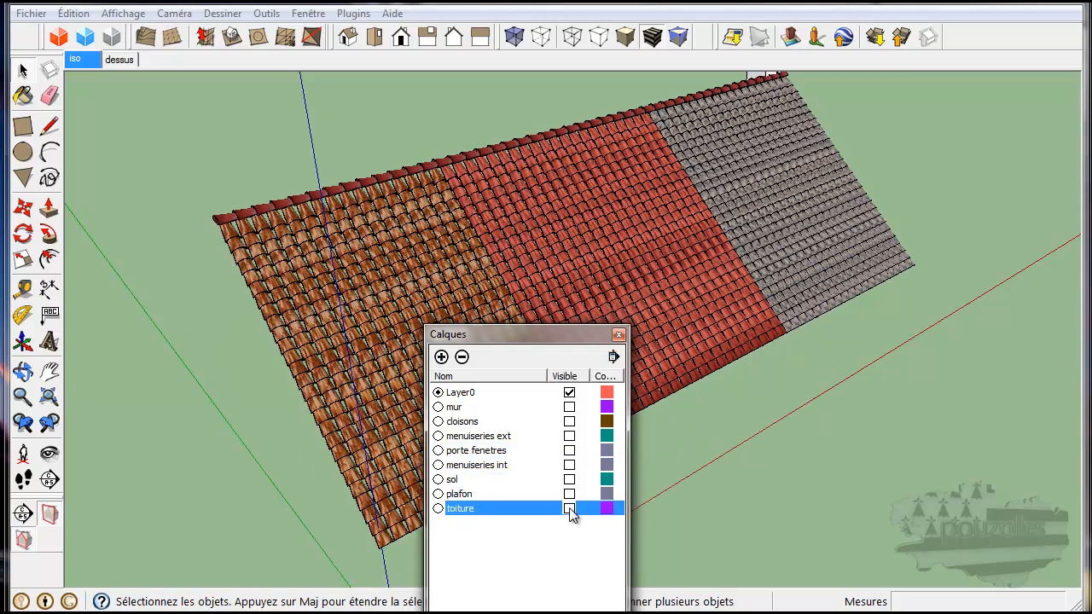
left_click(598, 336)
left_click_drag(593, 336, 549, 612)
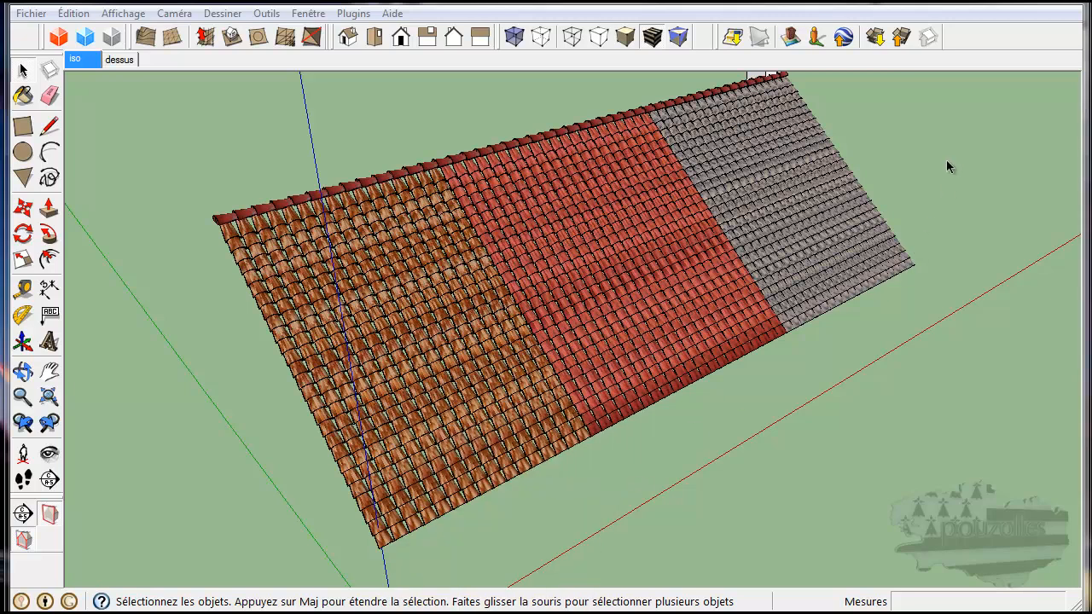
Select all the visible roof tiles and the chimney, and remove the chimney's rim, inner and front faces from the selection
scroll(903, 180, "down", 4)
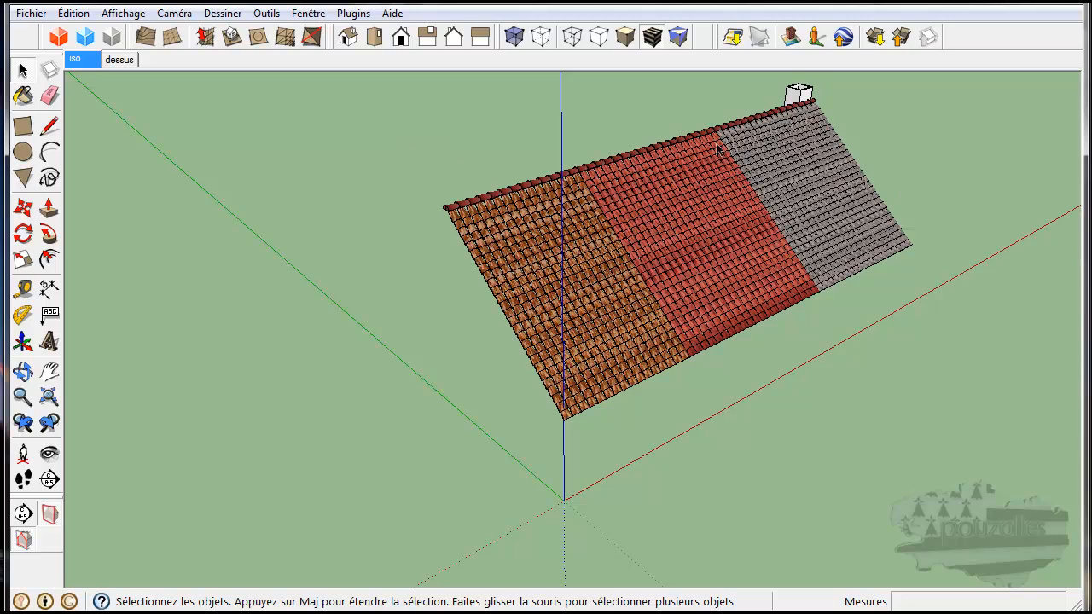
left_click_drag(698, 307, 385, 423)
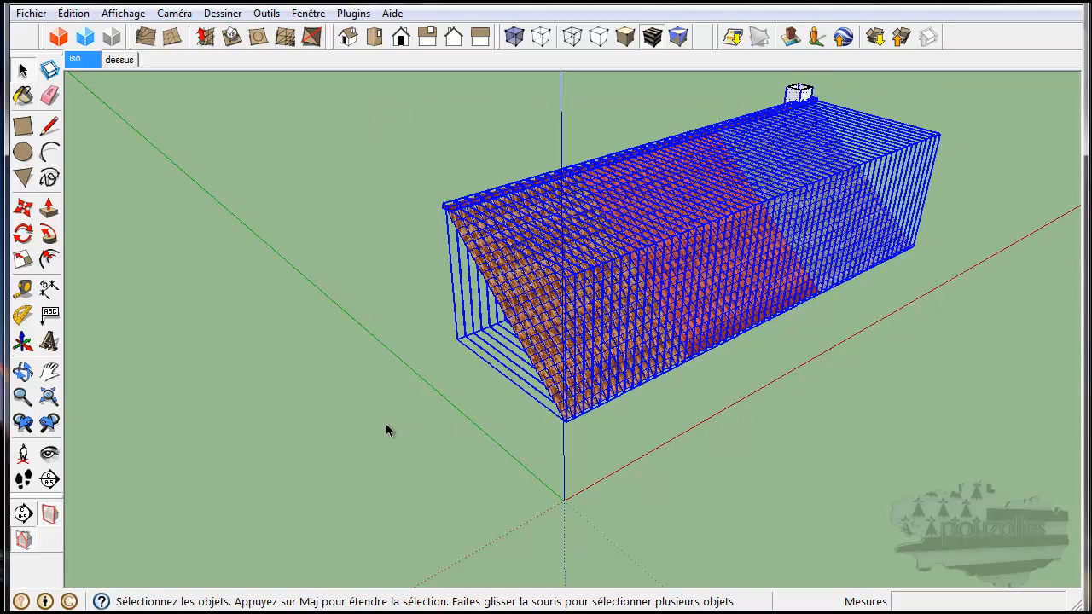
left_click(796, 92, "shift")
scroll(807, 94, "up", 6)
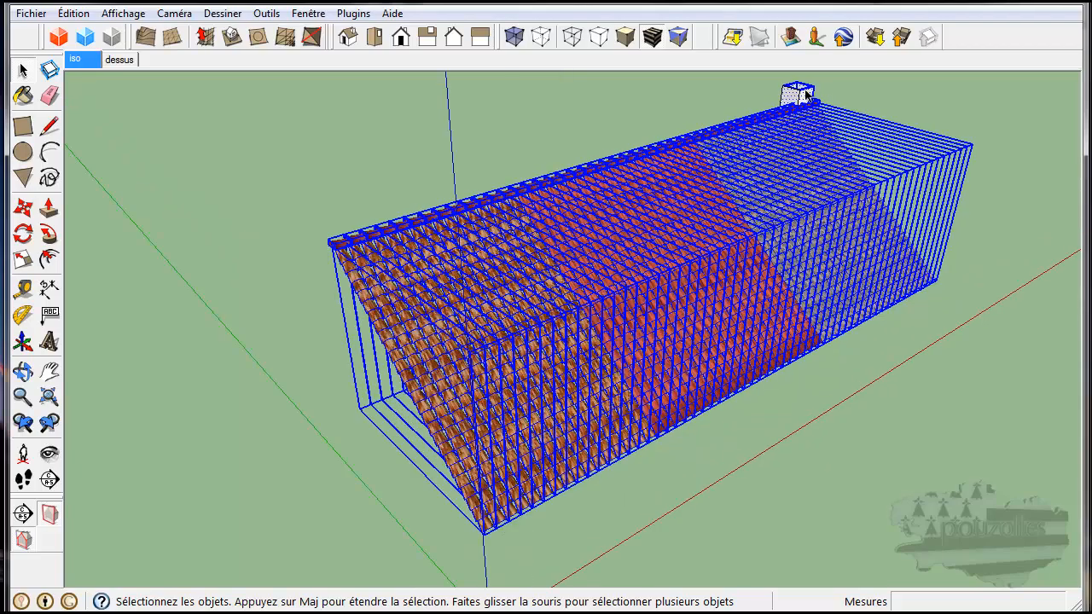
scroll(807, 94, "up", 4)
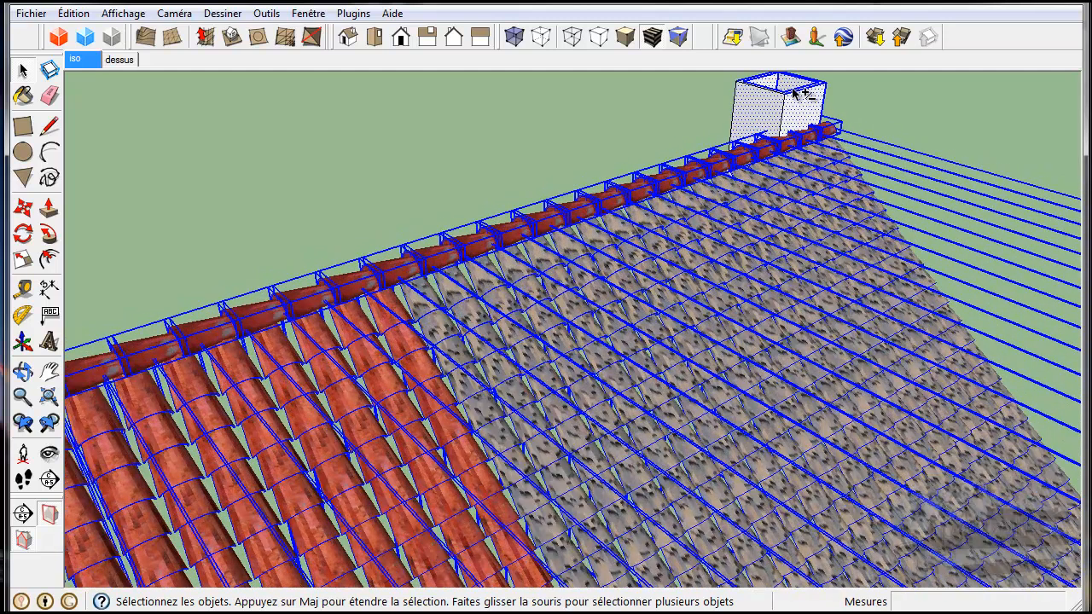
scroll(801, 104, "up", 3)
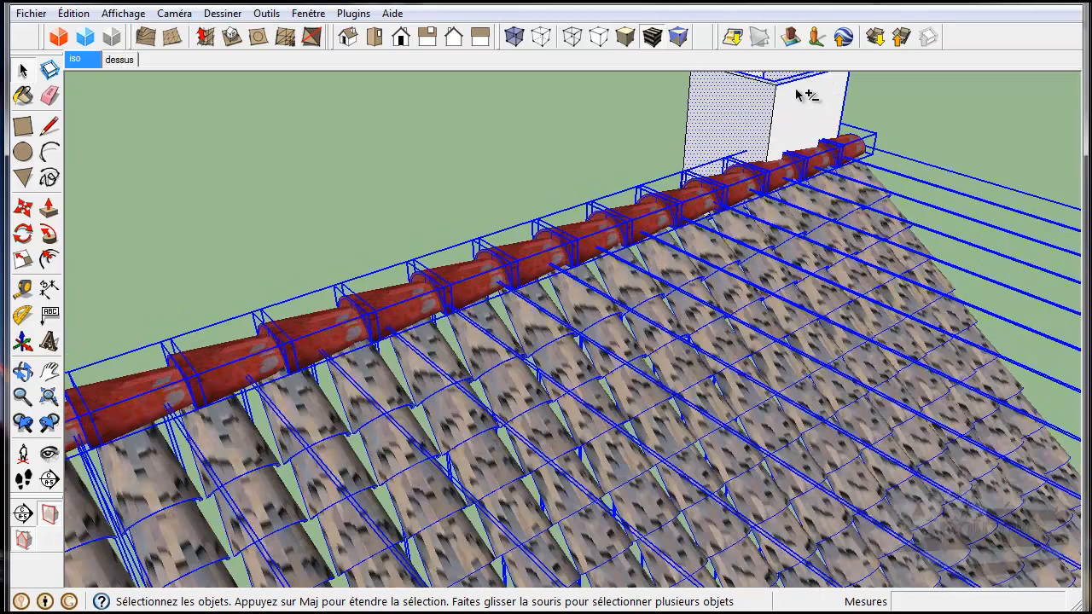
middle_click_drag(793, 98, 765, 236, "shift")
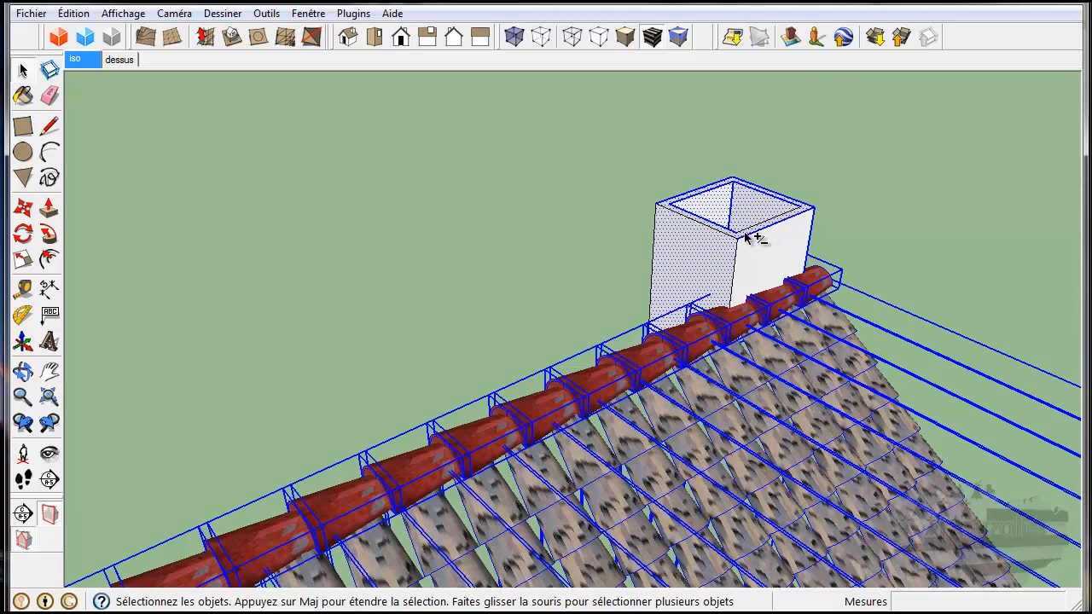
scroll(745, 237, "up", 3)
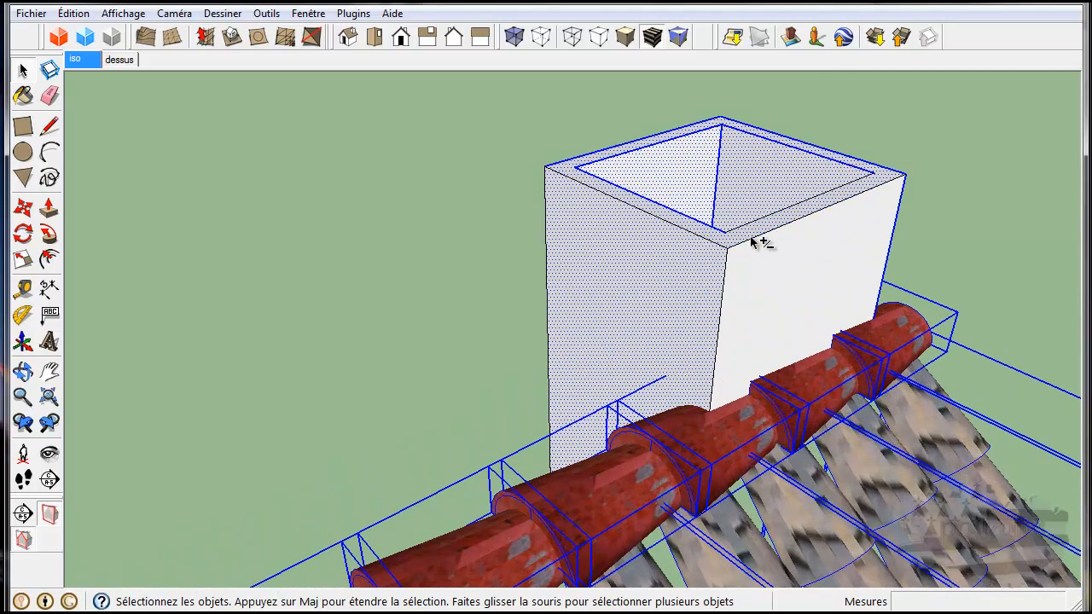
left_click(755, 194, "shift")
left_click(698, 180, "shift")
left_click(650, 147, "shift")
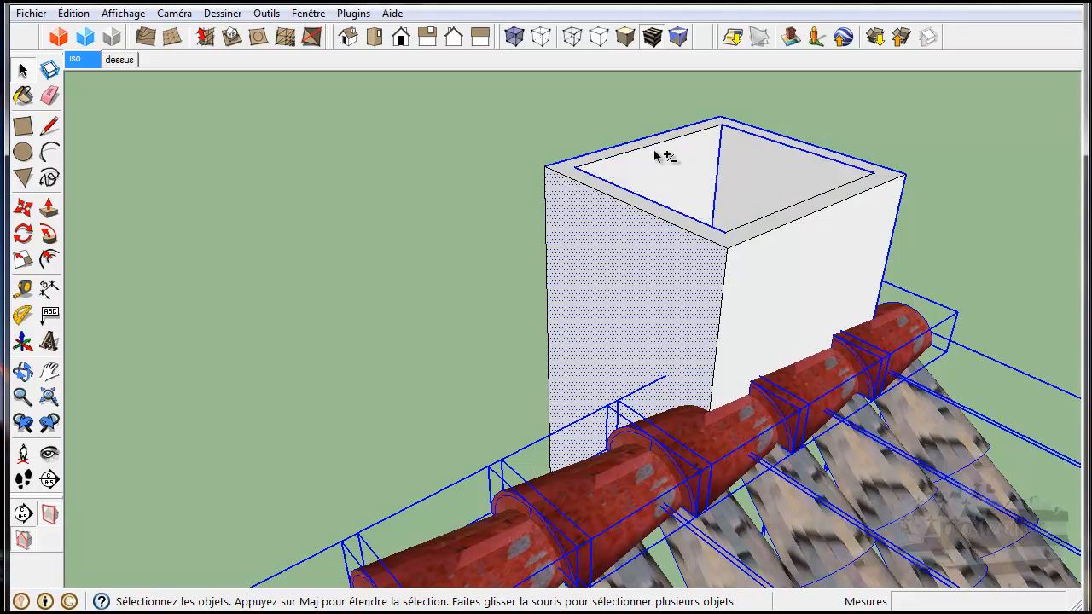
left_click(646, 199, "shift")
left_click(646, 239, "shift")
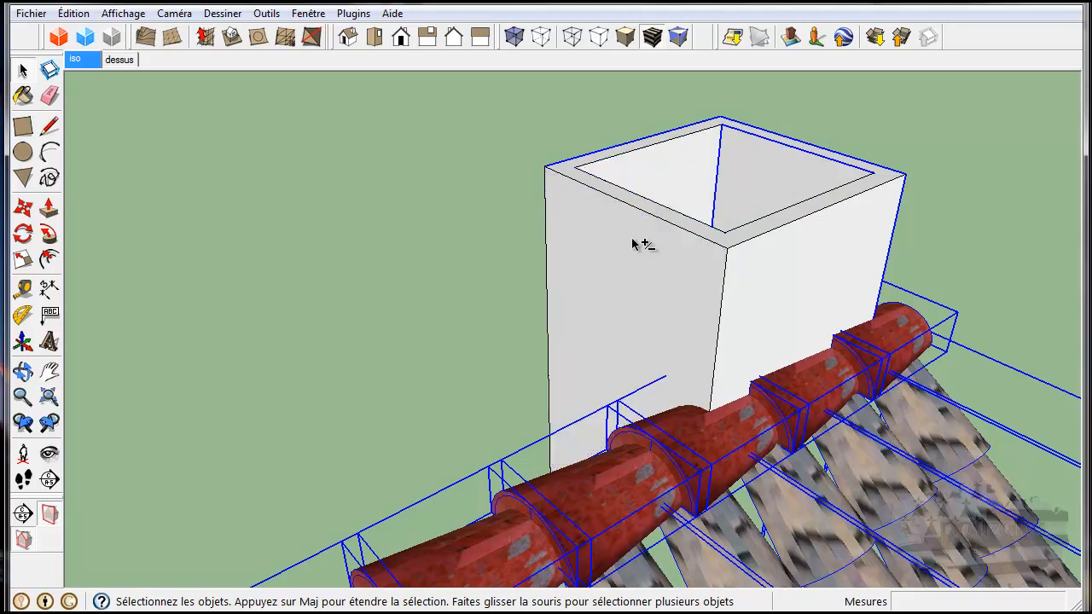
Remove the chimney's outer corner edge, inner edge and rim edges from the selection
left_click(897, 215, "shift")
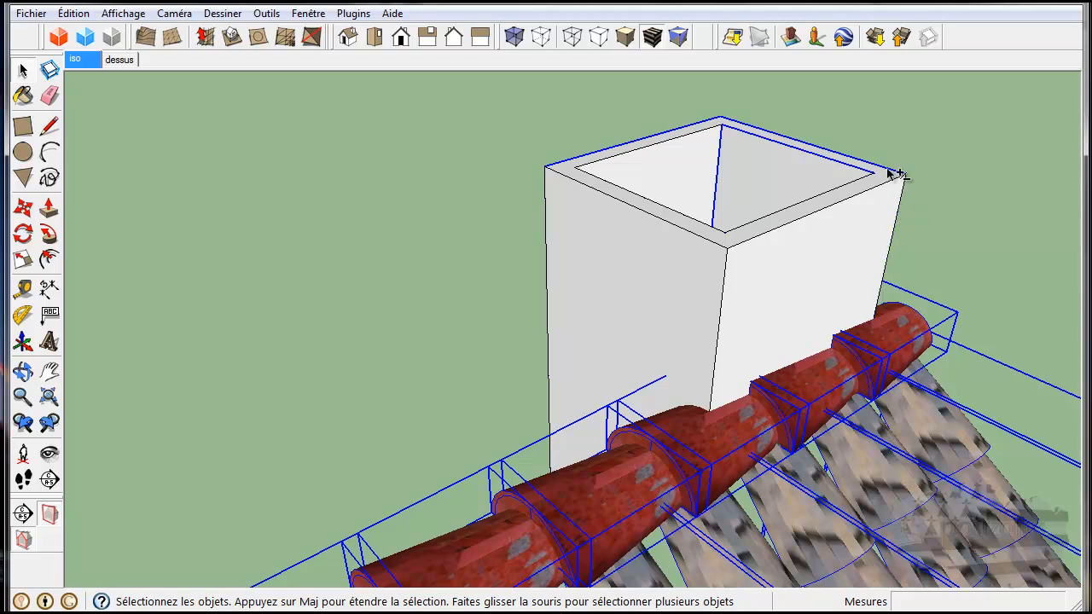
left_click(865, 169, "shift")
left_click(866, 169, "shift")
left_click(716, 163, "shift")
left_click(657, 138, "shift")
Remove the chimney's remaining faces and rear edge from the selection and delete the selected roof tiles
middle_click_drag(601, 253, 1010, 179, "shift")
middle_click_drag(549, 317, 684, 384)
left_click(491, 206, "shift")
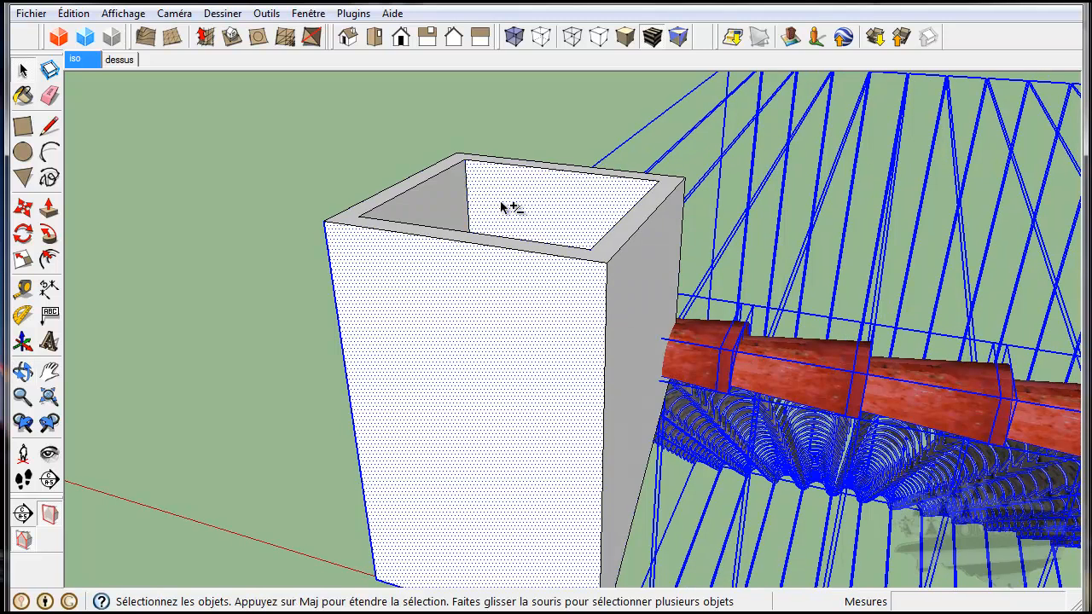
left_click(362, 343, "shift")
middle_click_drag(362, 344, 714, 373)
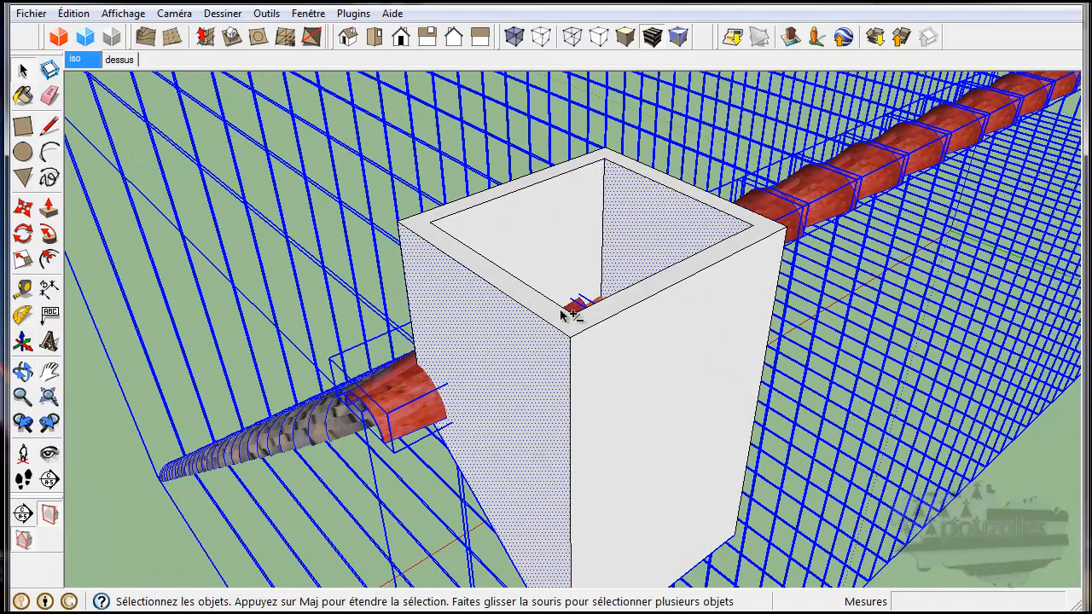
left_click(555, 376, "shift")
middle_click_drag(624, 376, 844, 314)
key("Delete")
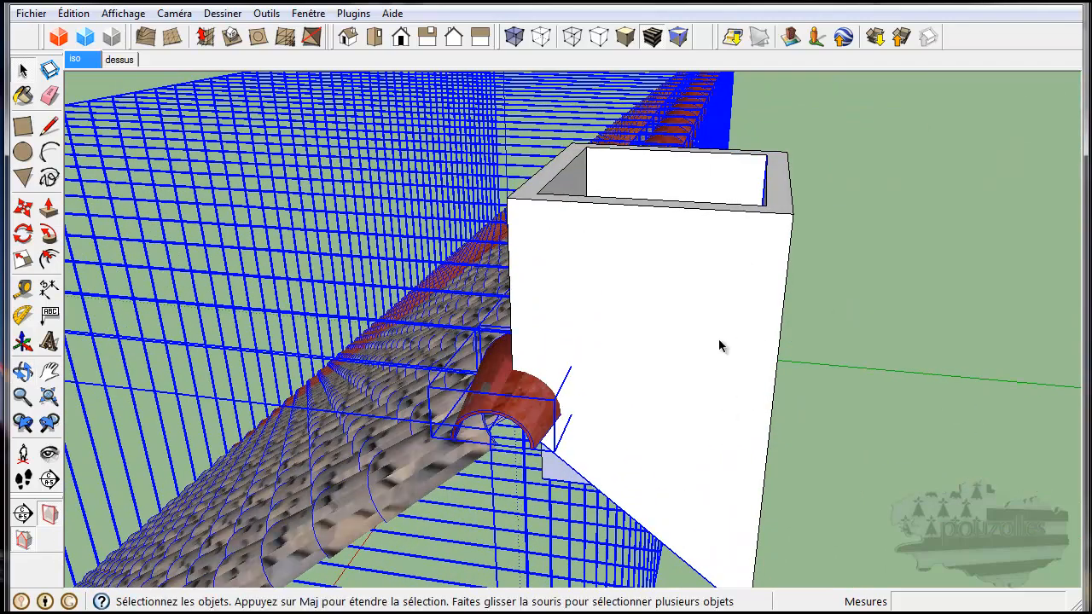
middle_click_drag(674, 356, 1021, 419)
middle_click_drag(814, 424, 896, 271)
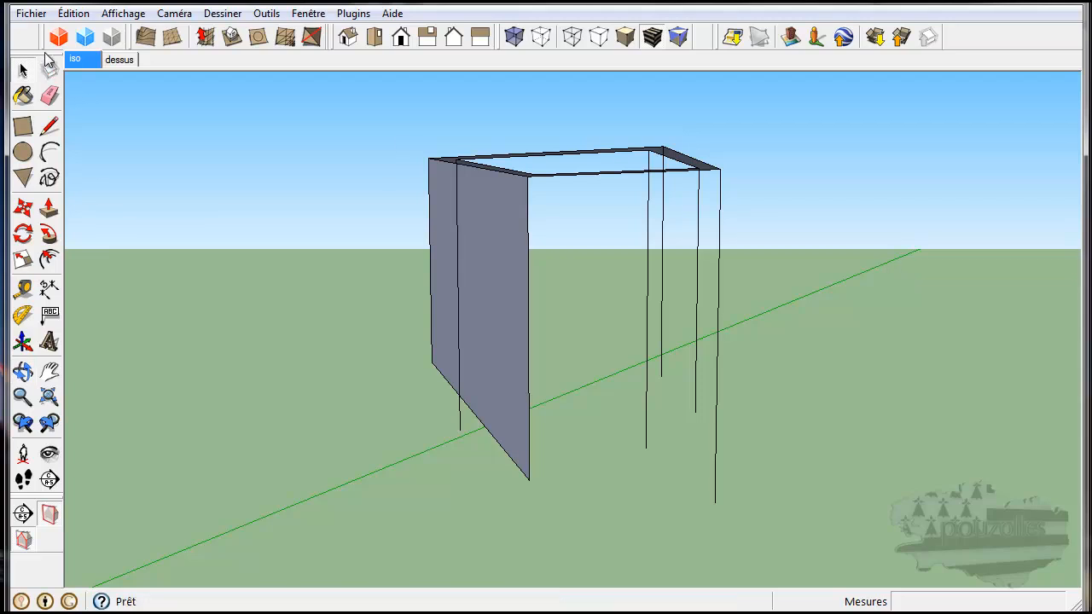
left_click(23, 70)
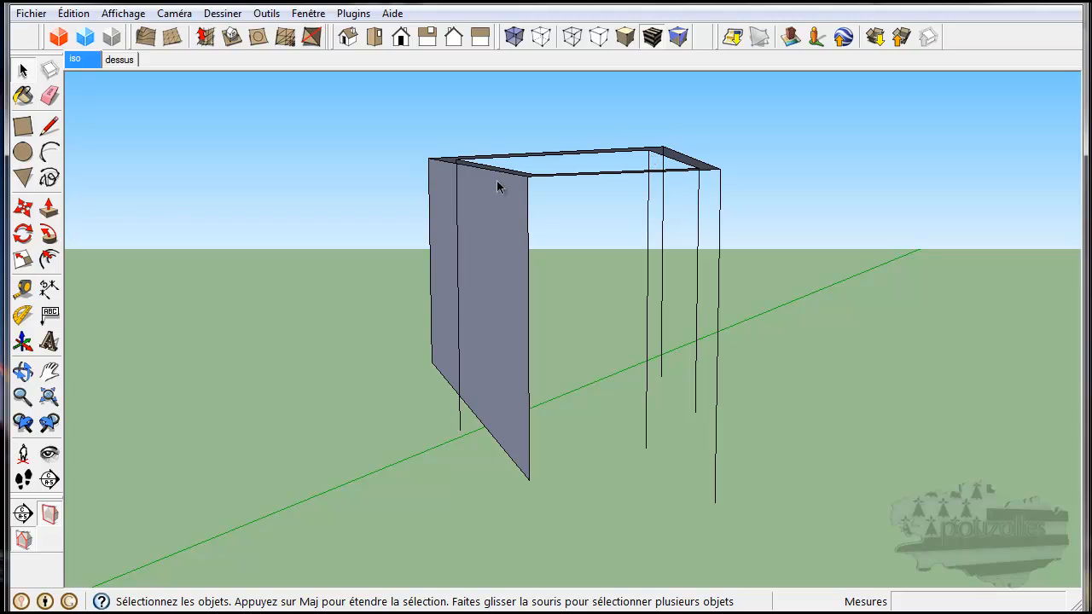
left_click(31, 13)
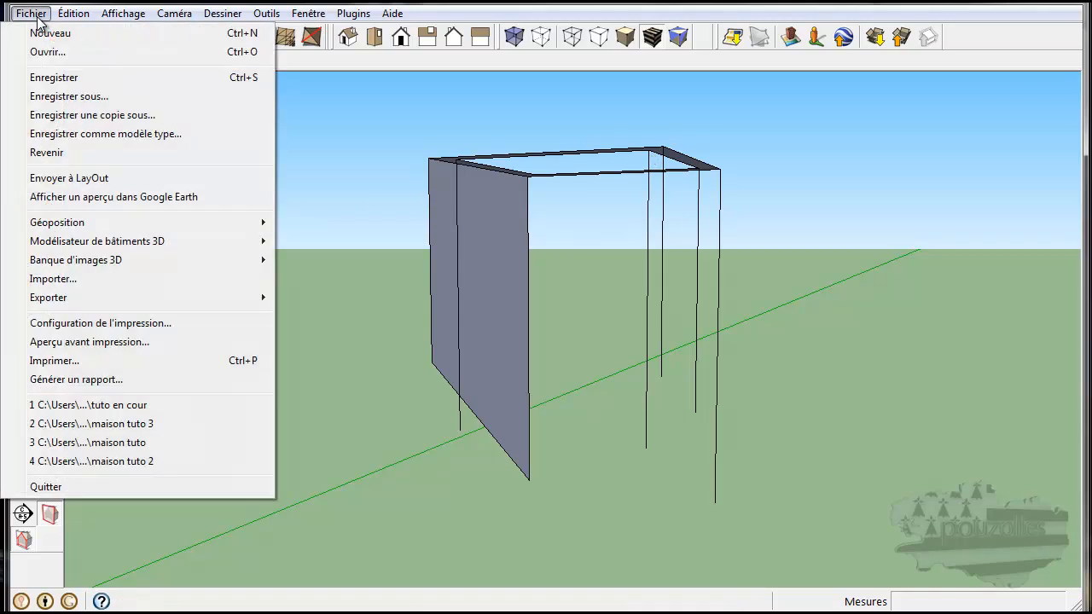
left_click(68, 408)
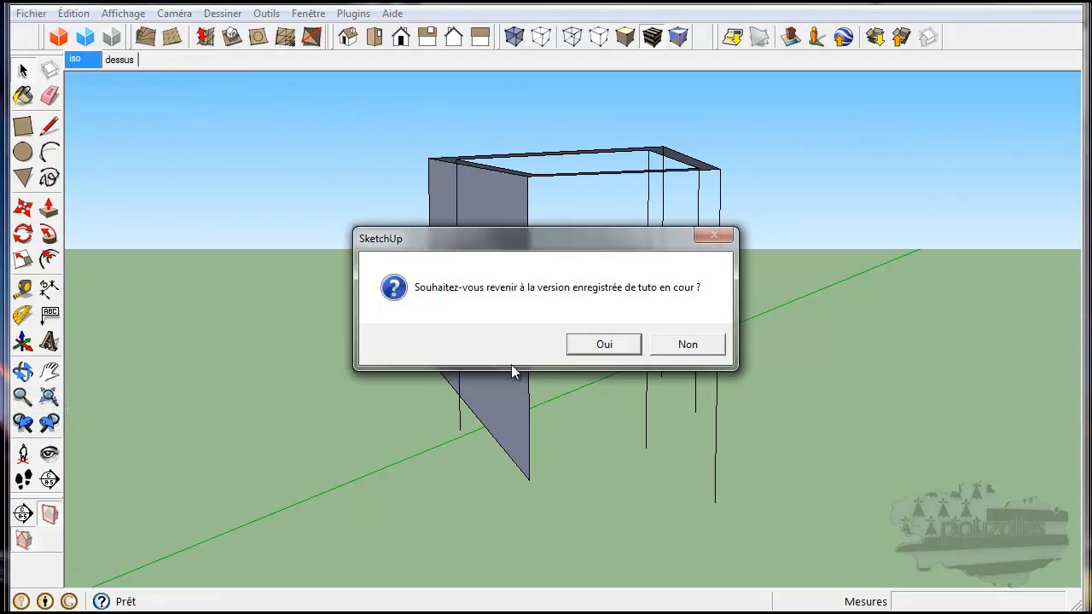
left_click(693, 348)
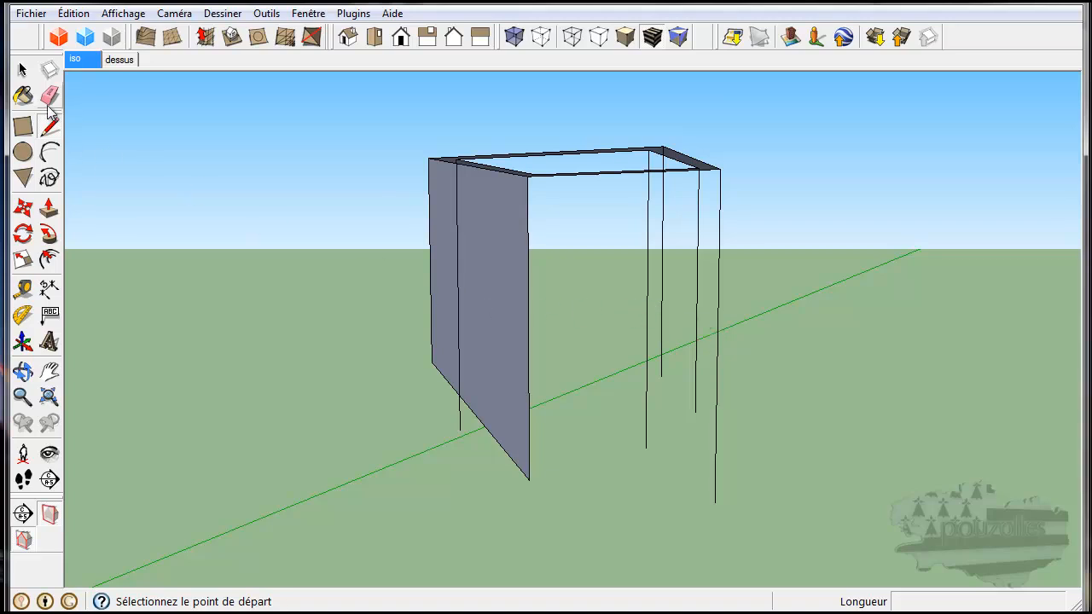
Revert to the saved "tuto en cour" model, opening its automatically saved version
left_click(31, 13)
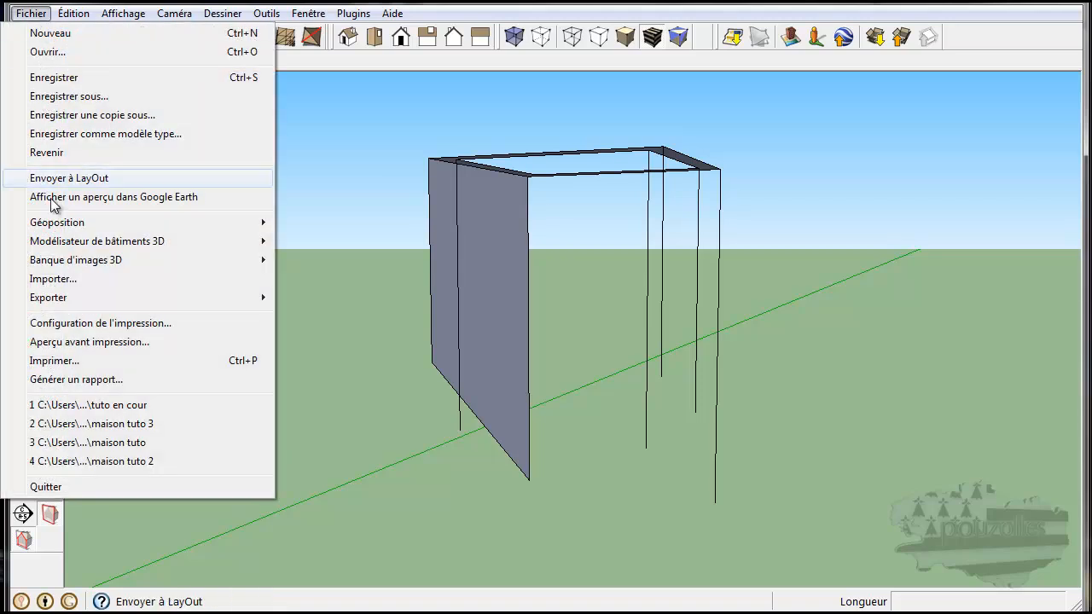
left_click(99, 406)
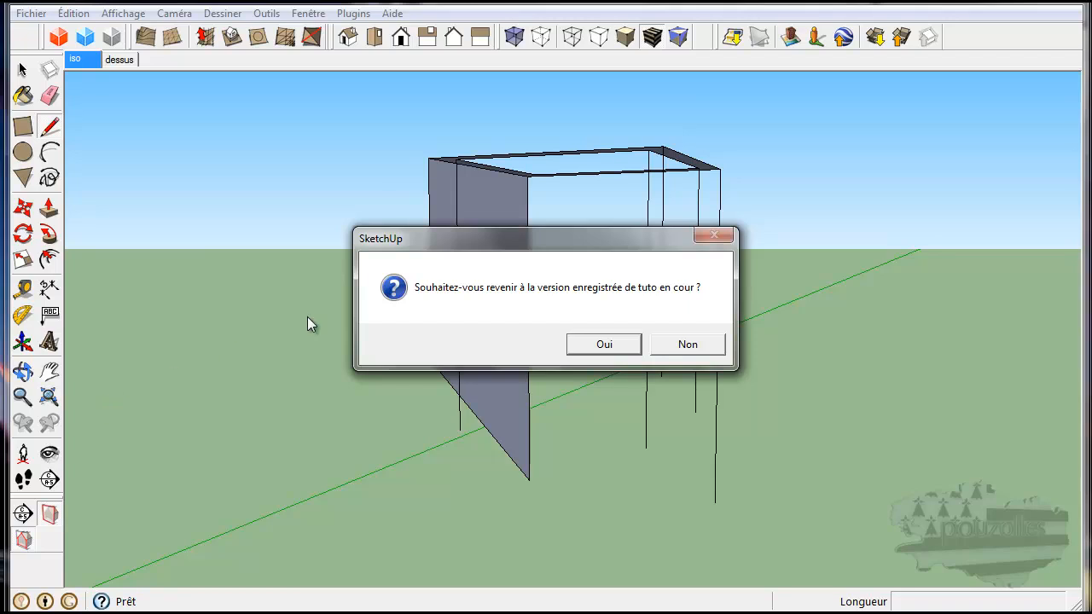
left_click(611, 346)
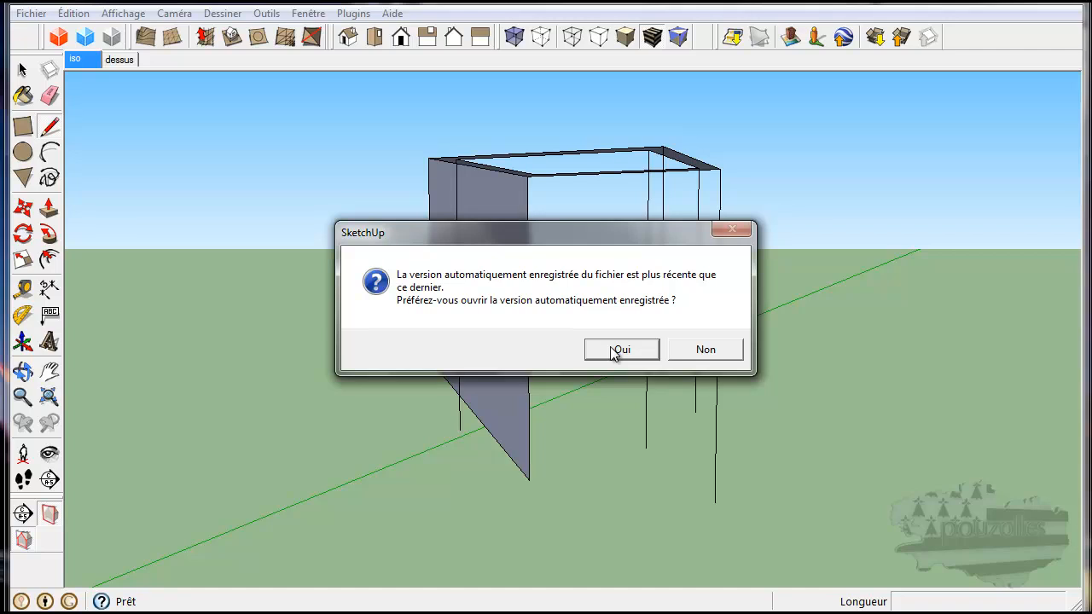
left_click(612, 348)
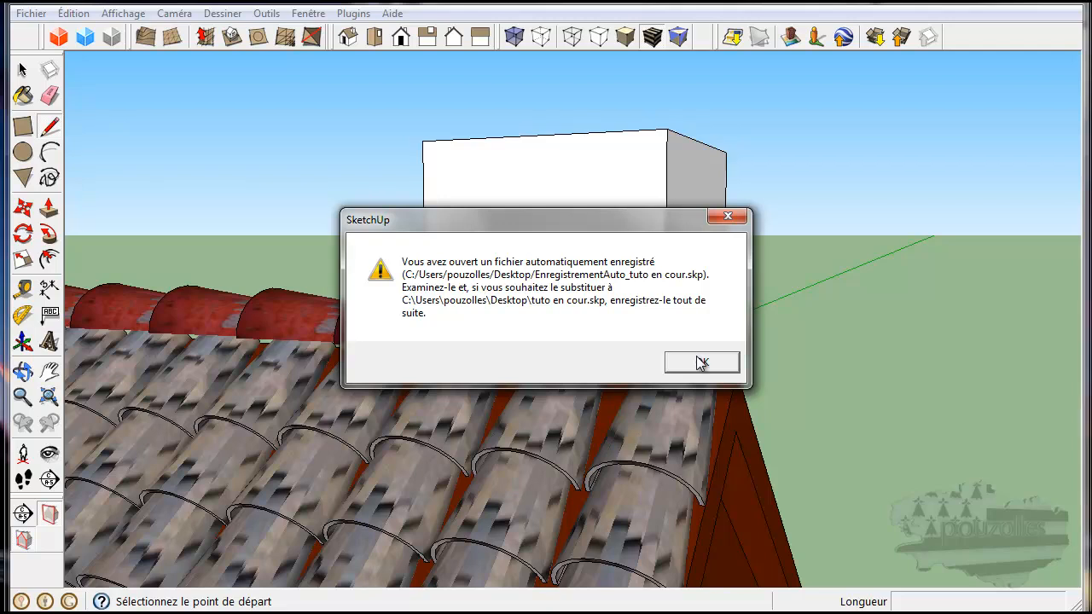
left_click(701, 363)
scroll(627, 362, "down", 2)
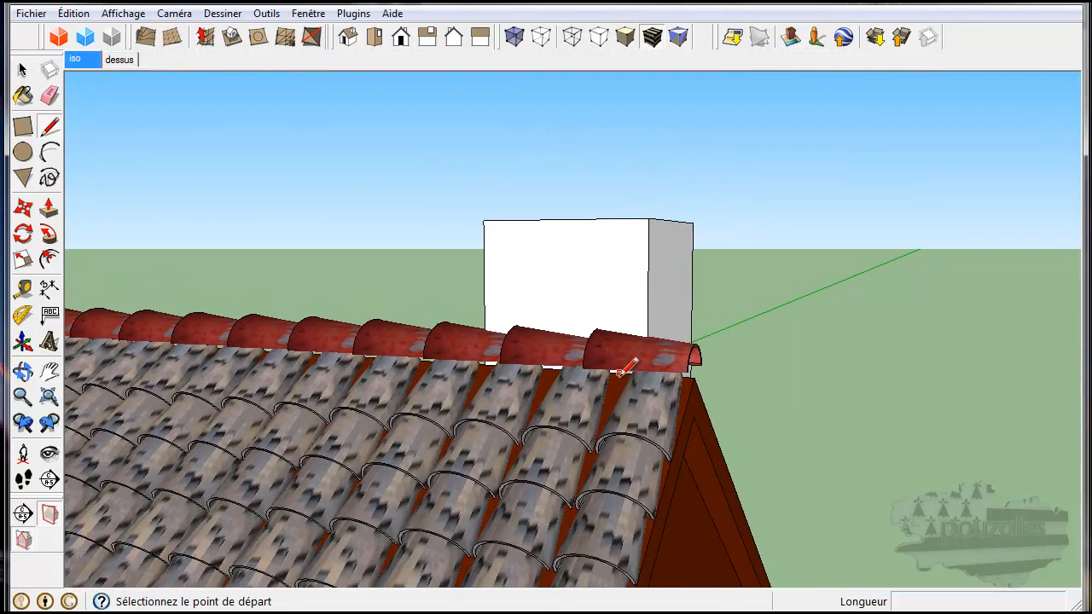
scroll(626, 373, "down", 2)
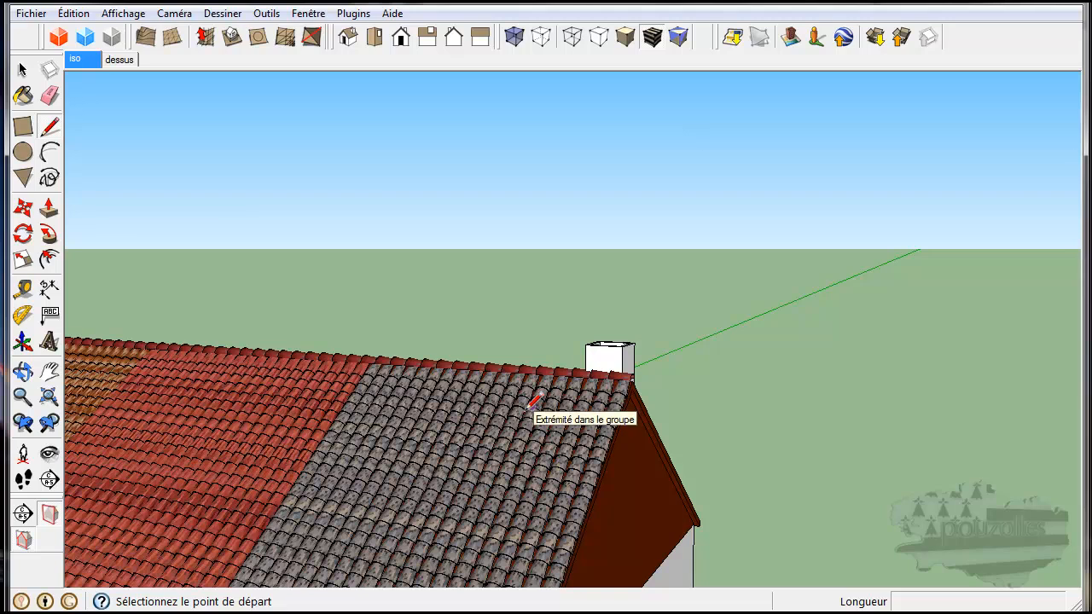
middle_click_drag(531, 402, 671, 273)
mouse_move(670, 294)
middle_mouse_down()
mouse_move(577, 366)
mouse_move(617, 366)
middle_mouse_up()
key("l")
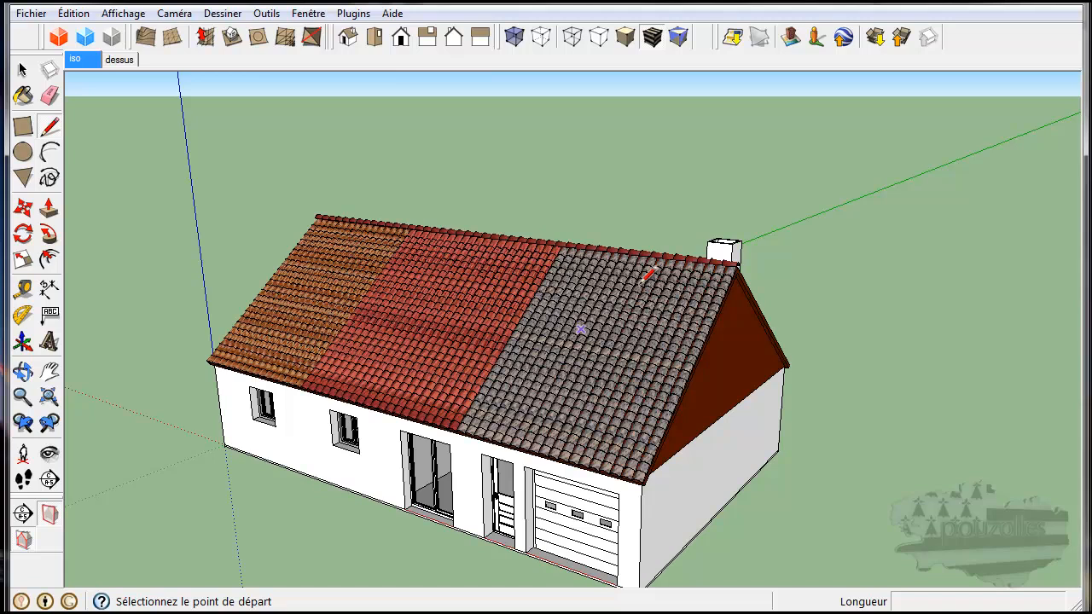
Start a new model, saving the changes to "tuto en cour"
left_click(31, 13)
left_click(34, 34)
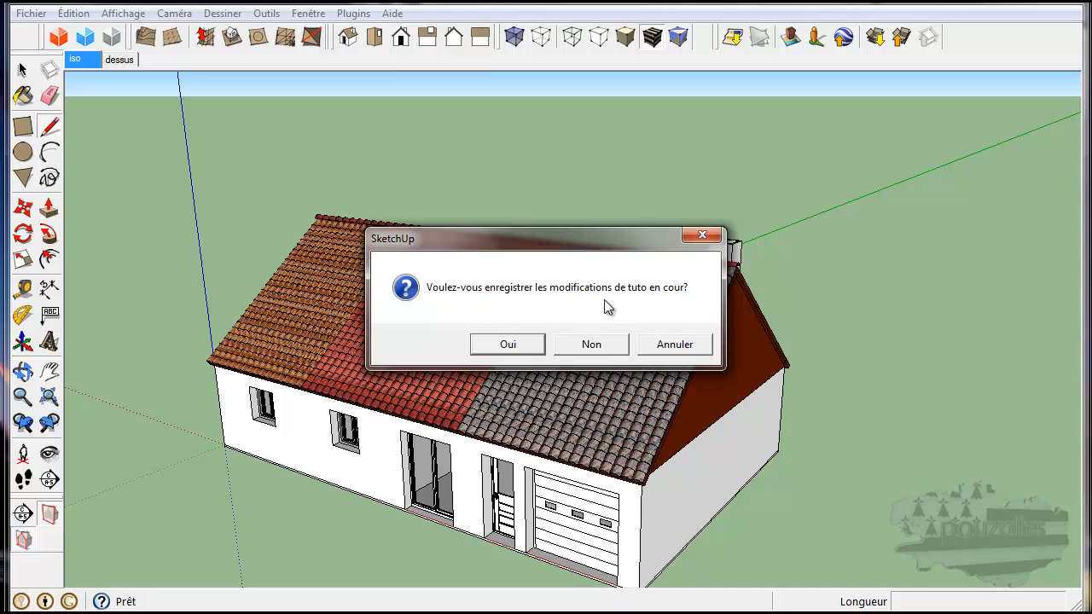
left_click(531, 343)
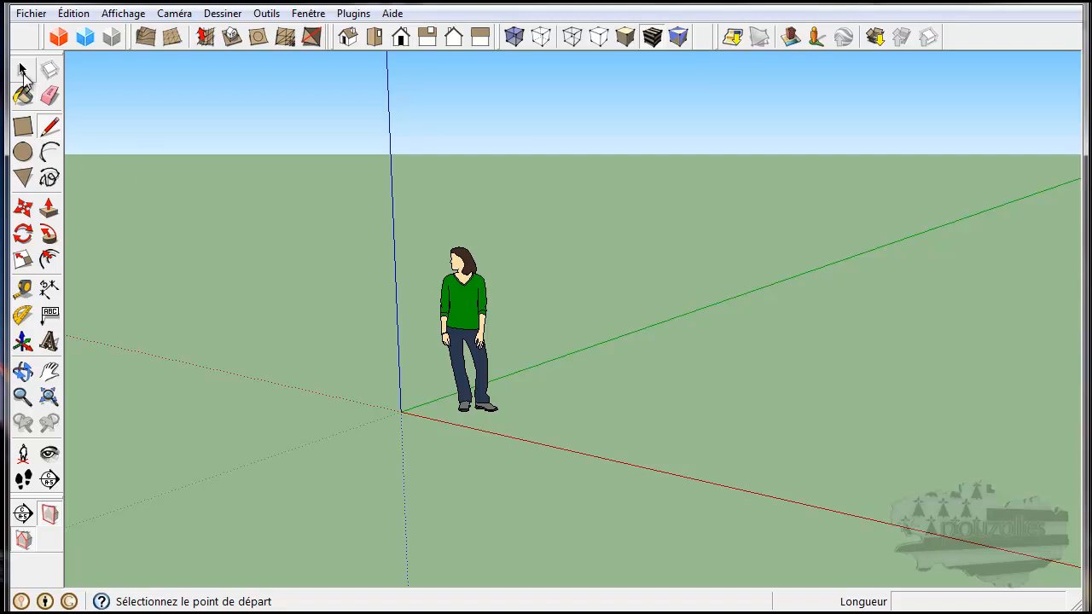
Delete the default person figure standing near the origin
left_click(22, 70)
left_click(467, 309)
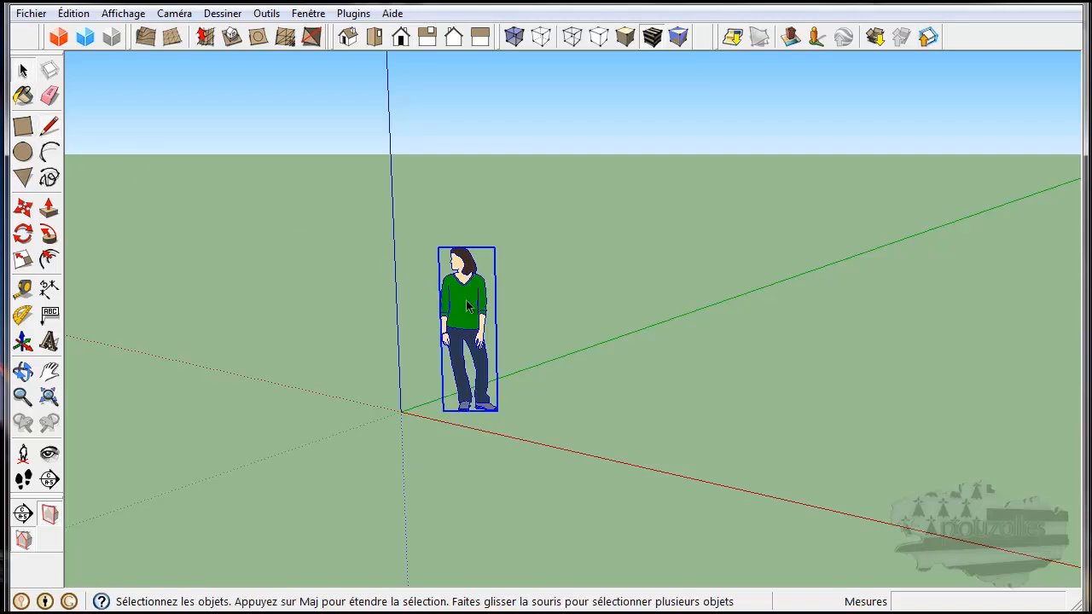
key("Delete")
Draw a ground rectangle about 3.28 m by 7.40 m from the origin and extrude it upward about 1.77 m
left_click(23, 133)
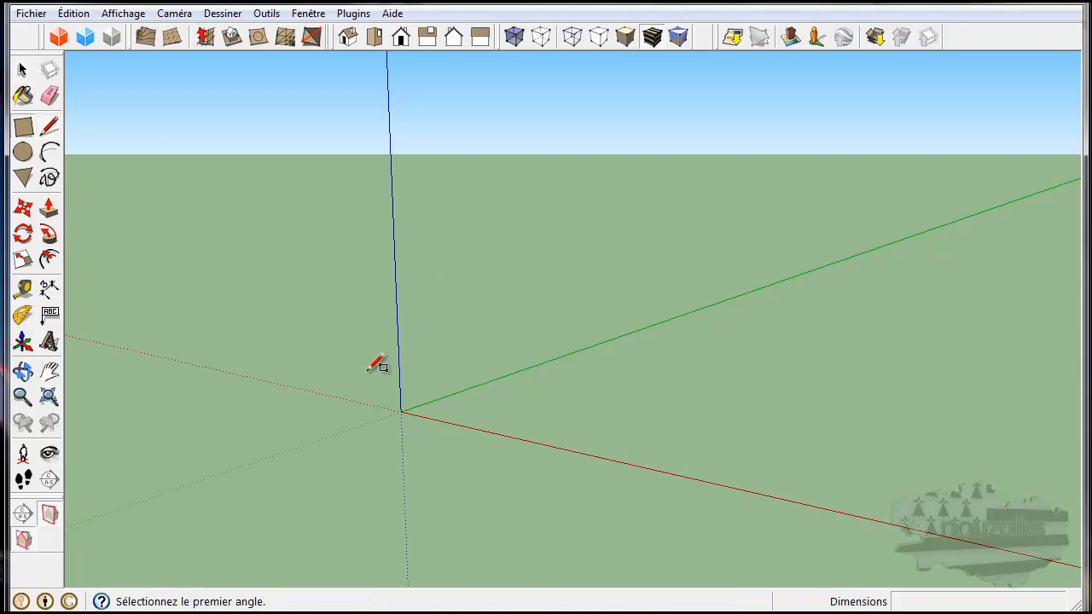
left_click(401, 412)
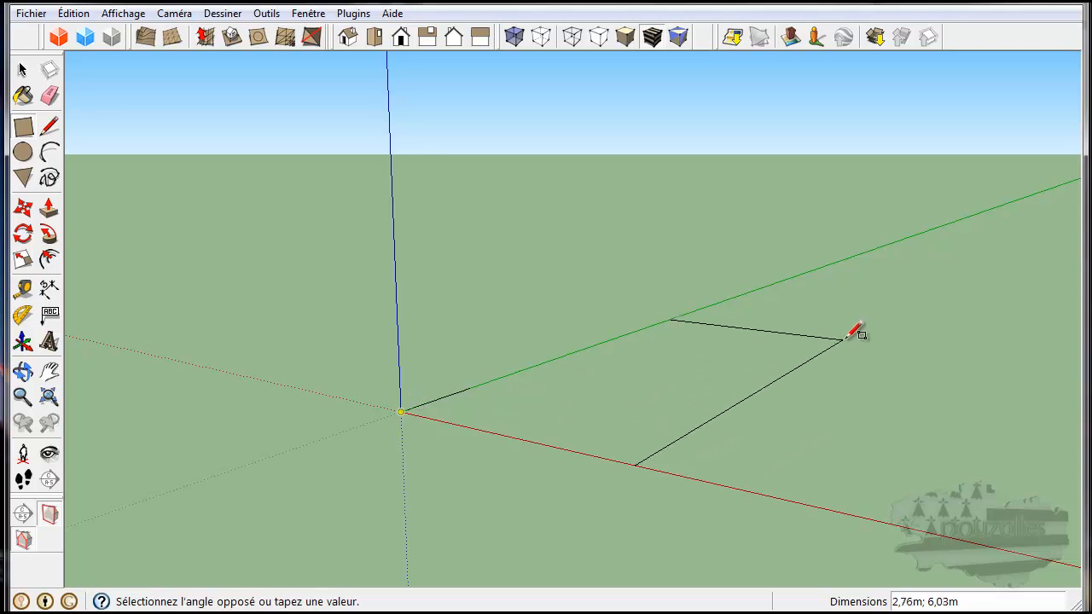
left_click(908, 325)
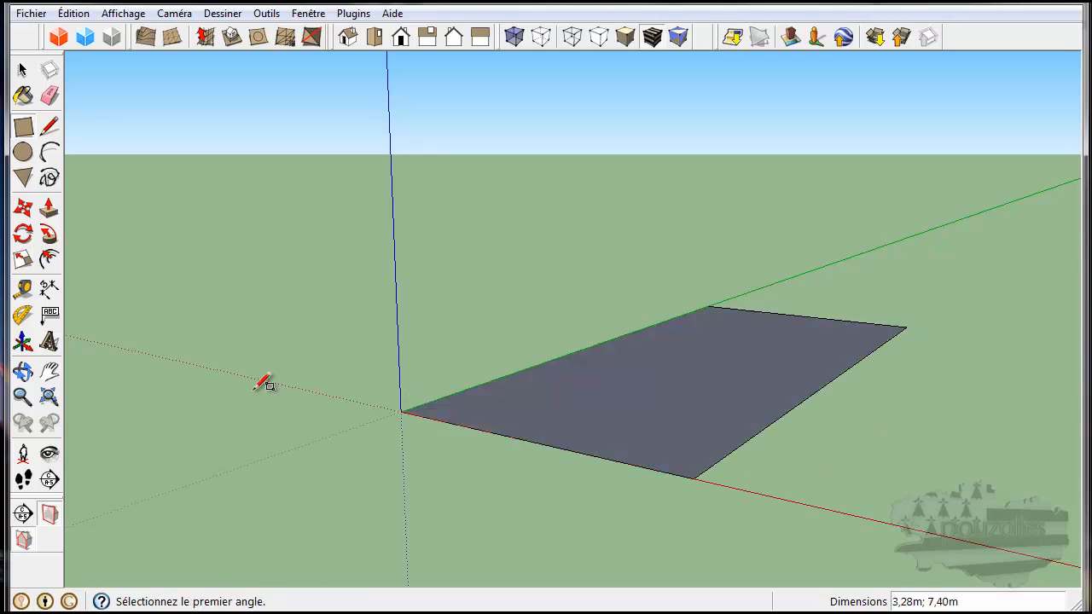
left_click(49, 209)
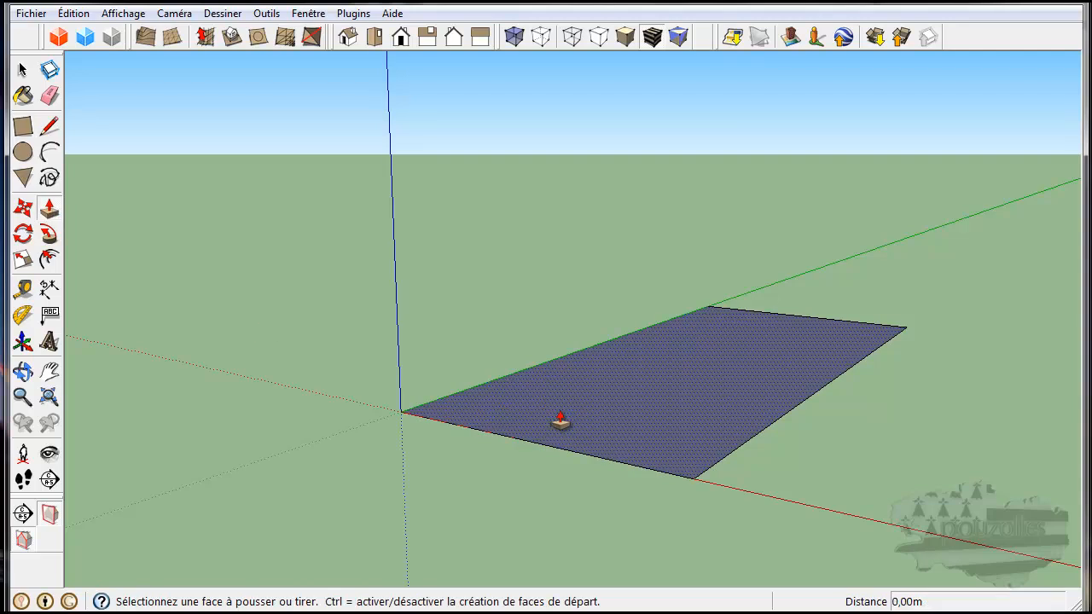
left_click(553, 421)
left_click(593, 246)
mouse_move(555, 341)
middle_mouse_down()
mouse_move(551, 356)
mouse_move(606, 460)
mouse_move(536, 439)
middle_mouse_up()
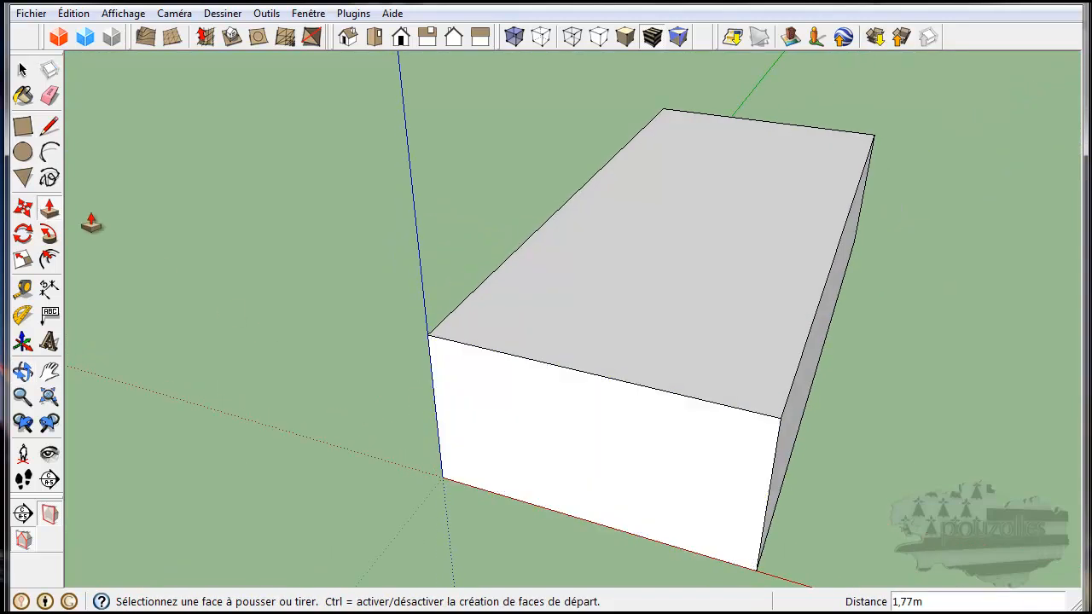
Draw a lengthwise centre line between the top face's short-edge midpoints and raise it about 1 m to form the roof ridge
left_click(49, 126)
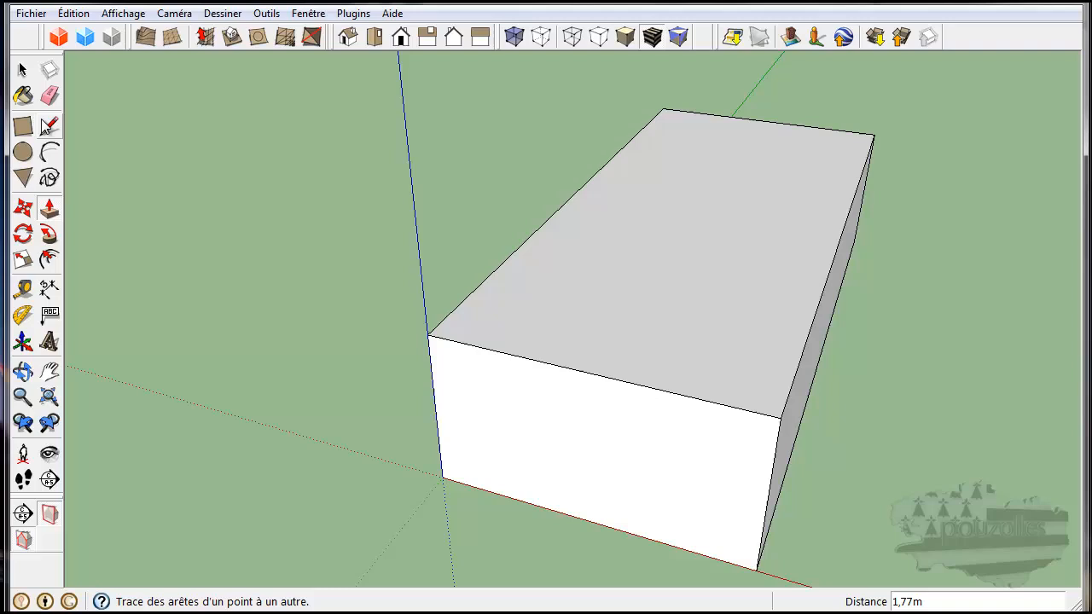
left_click(764, 121)
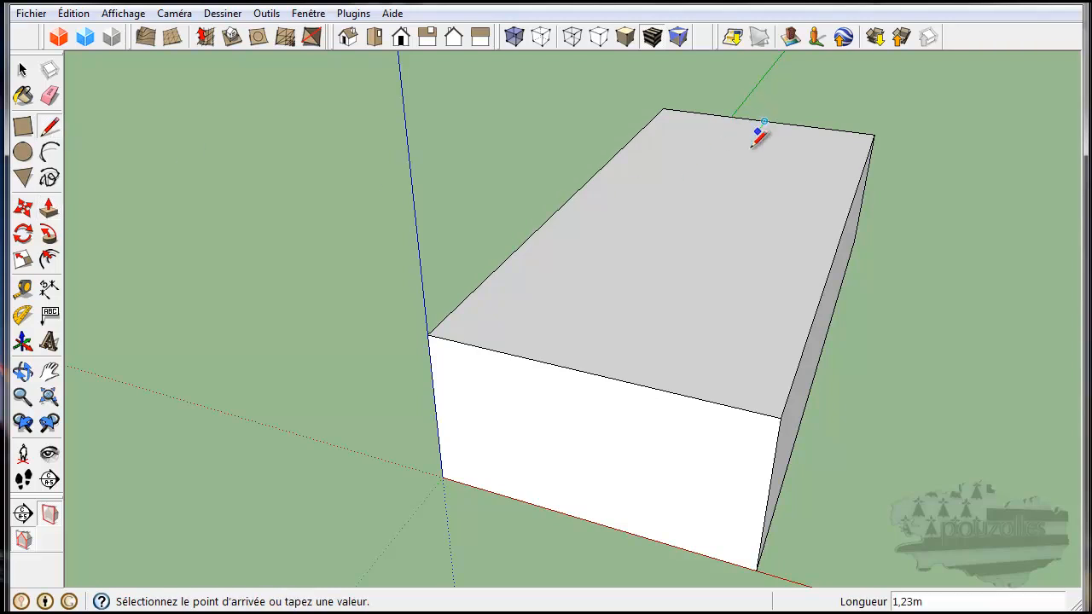
left_click(592, 373)
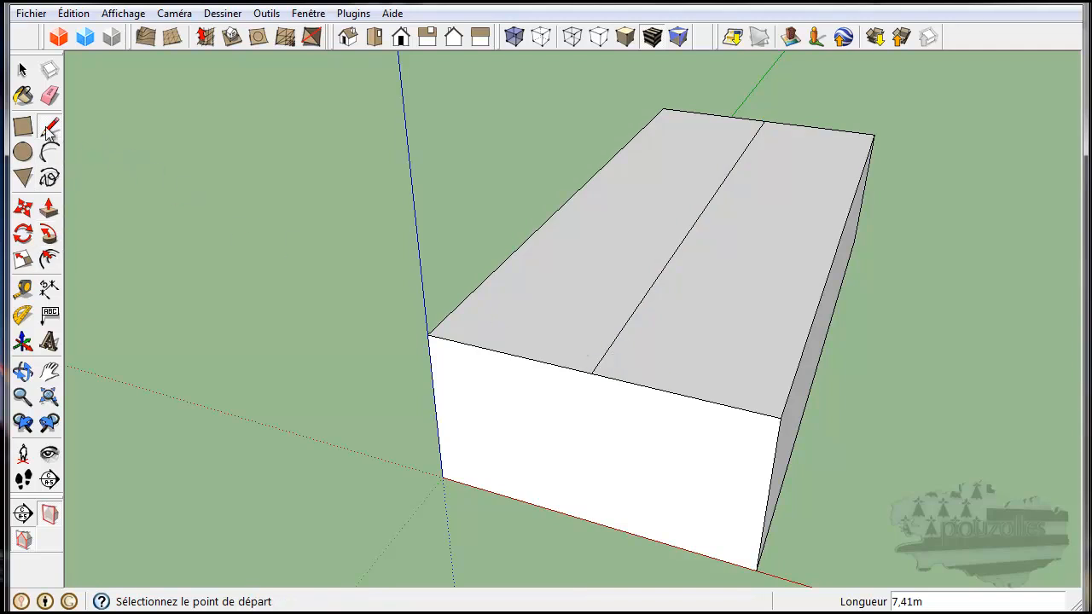
left_click(24, 209)
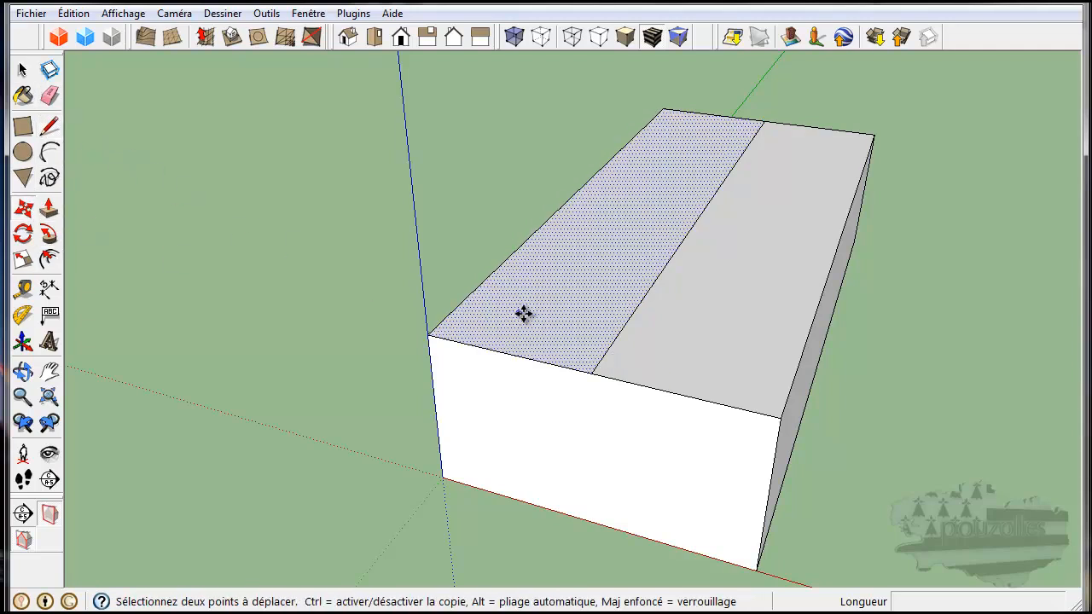
left_click(609, 344)
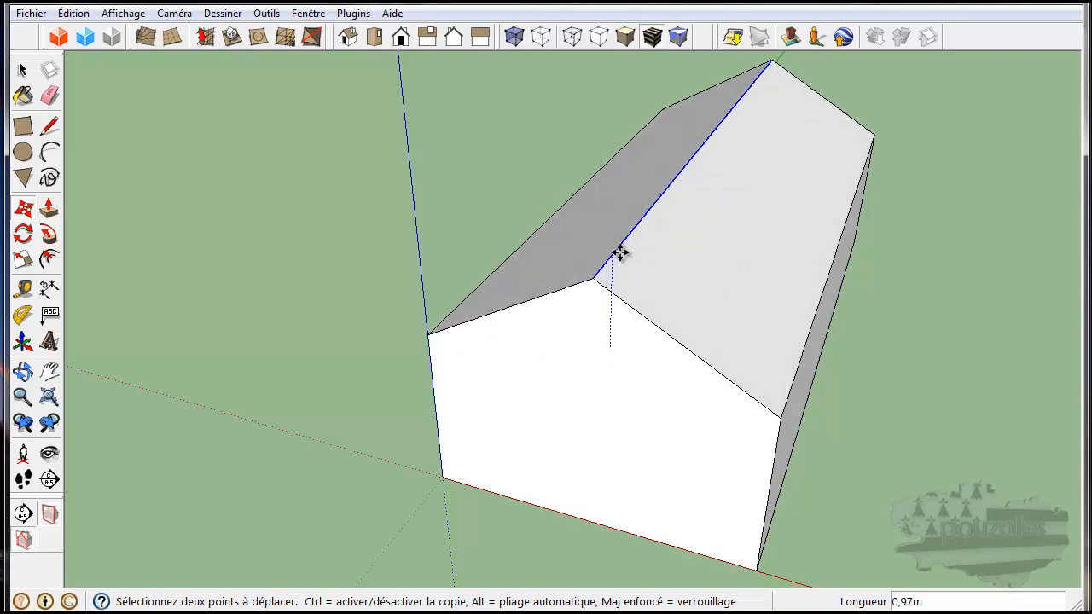
left_click(616, 245)
middle_click_drag(665, 315, 497, 317)
scroll(497, 317, "down", 4)
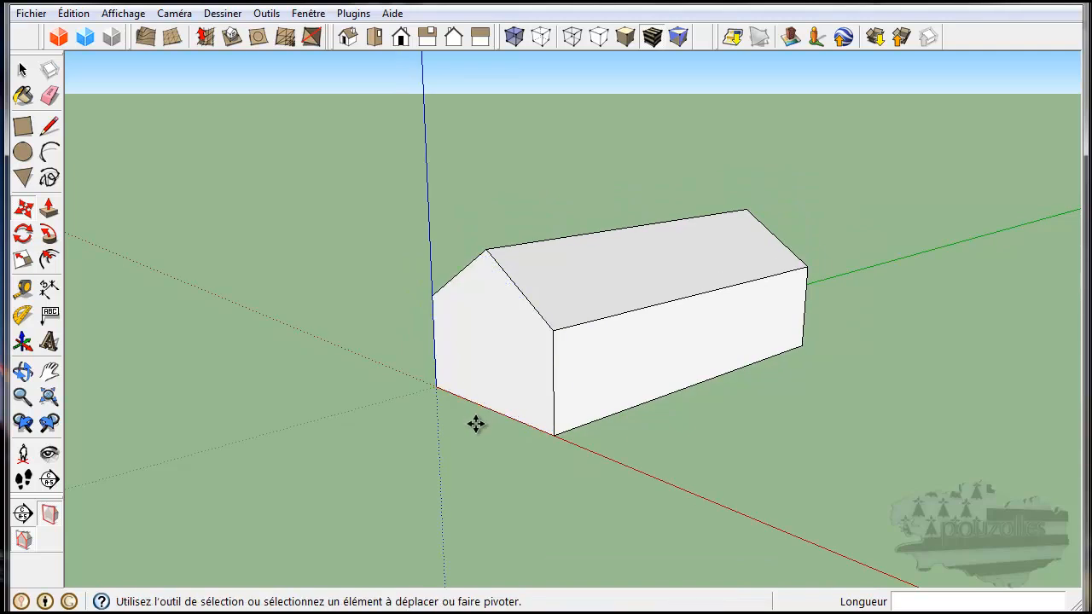
left_click(23, 70)
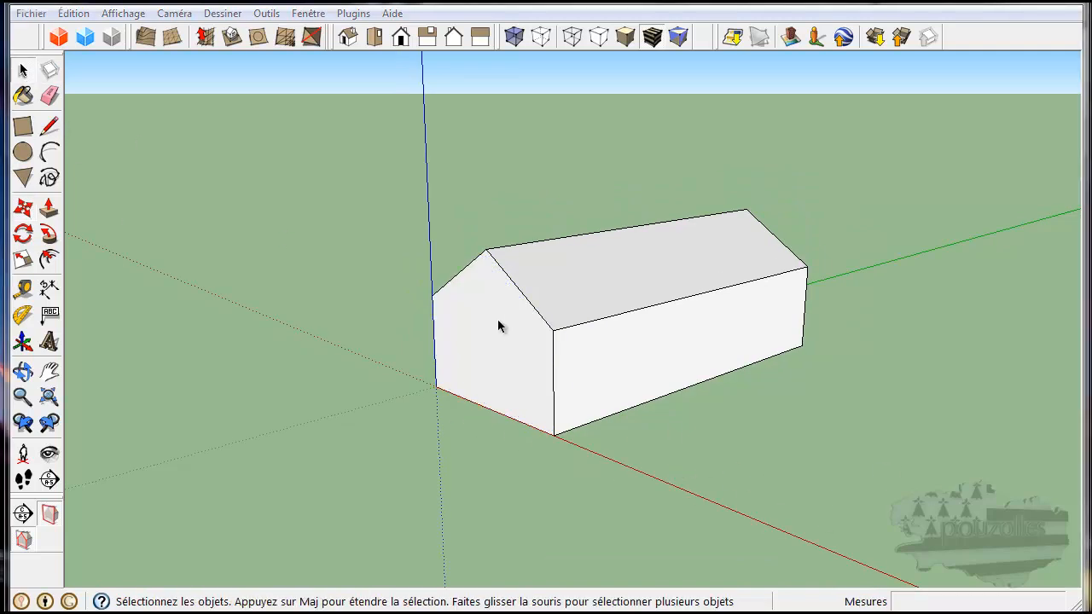
Draw a vertical circle with a radius of about 0.12 m in front of the gable, parallel to the house's long side wall
left_click(23, 152)
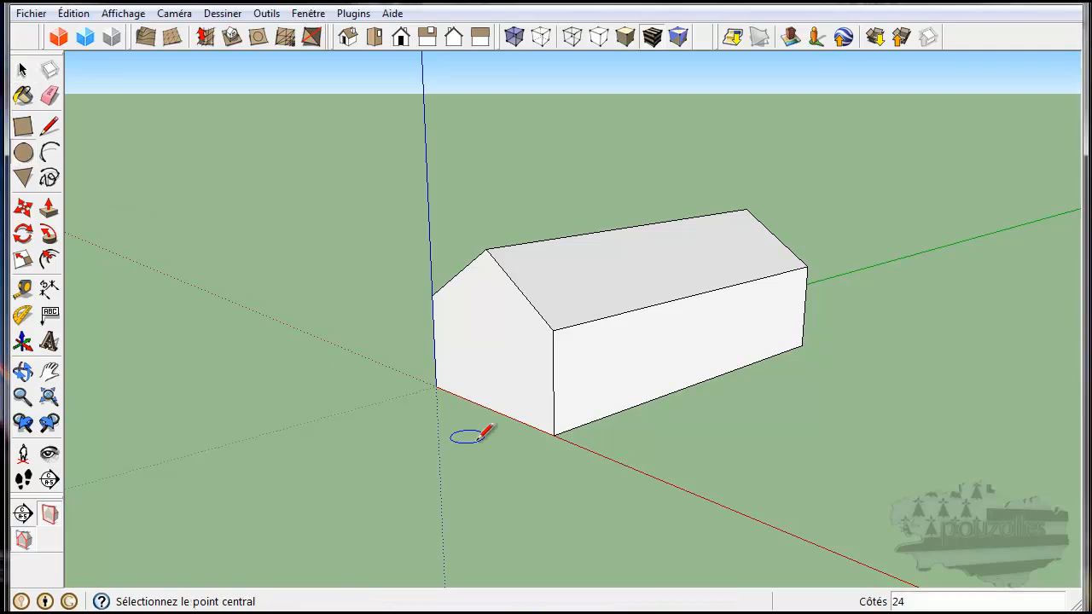
middle_click_drag(538, 475, 376, 444)
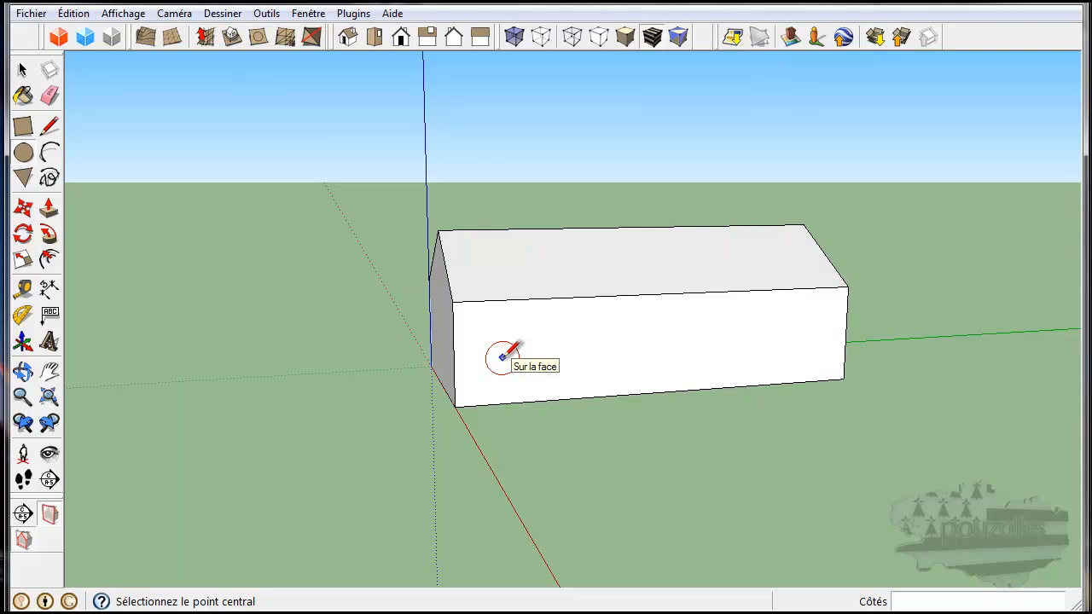
left_click(342, 398)
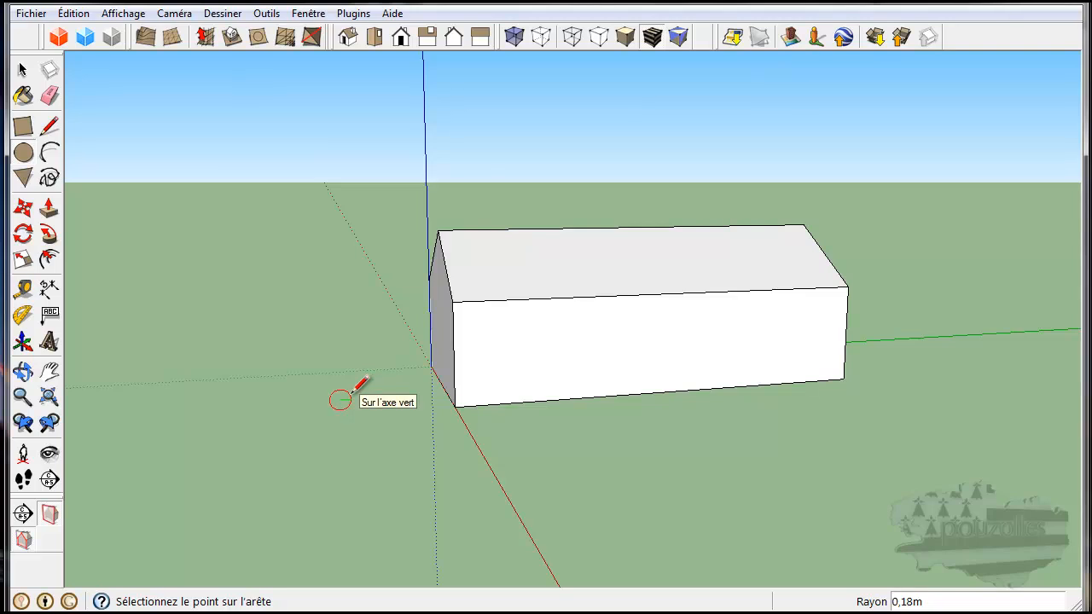
scroll(355, 391, "up", 4)
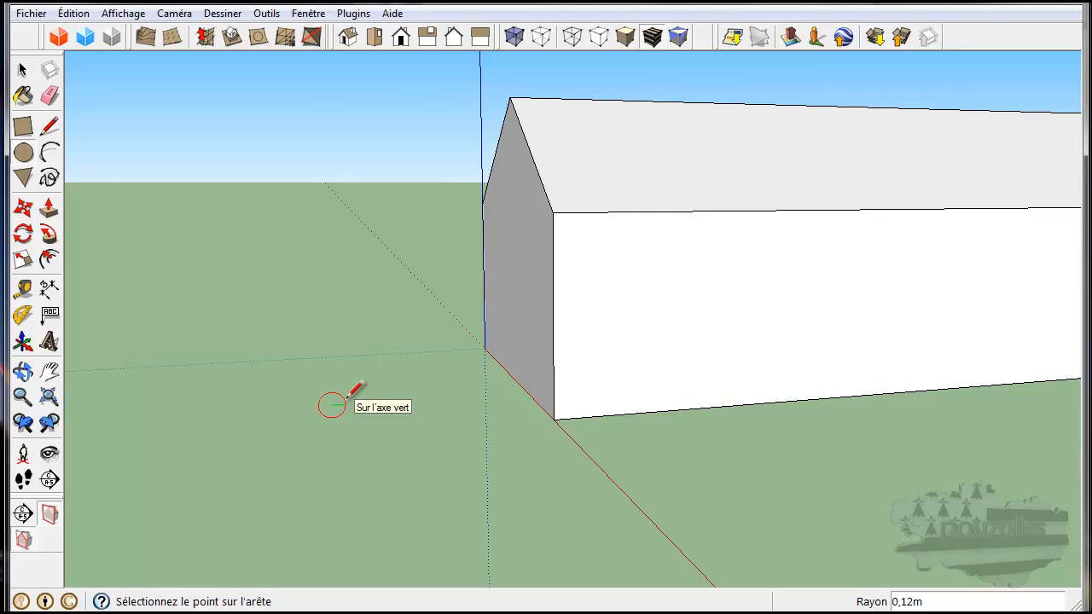
left_click(348, 395)
middle_click_drag(329, 469, 375, 465)
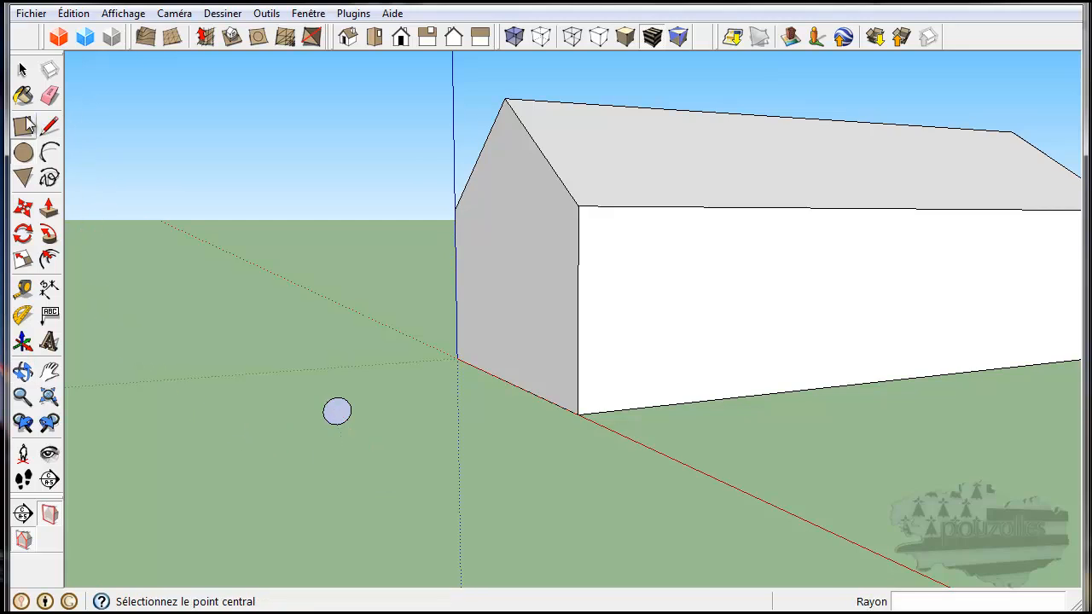
Extrude the circle about 0.33 m into a horizontal cylinder
left_click(47, 211)
left_click(330, 419)
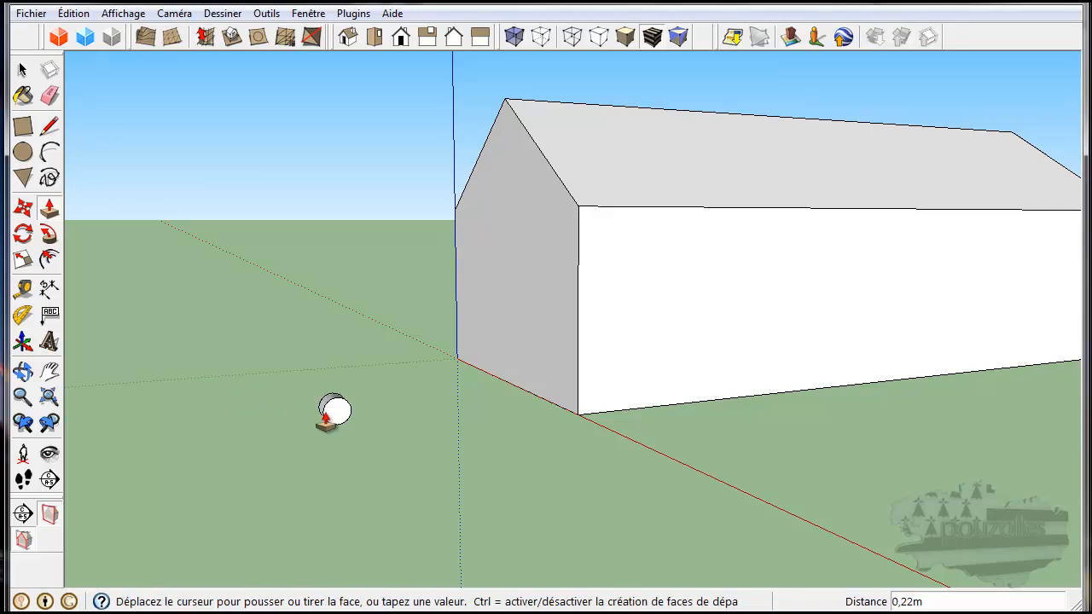
middle_click_drag(320, 416, 583, 475)
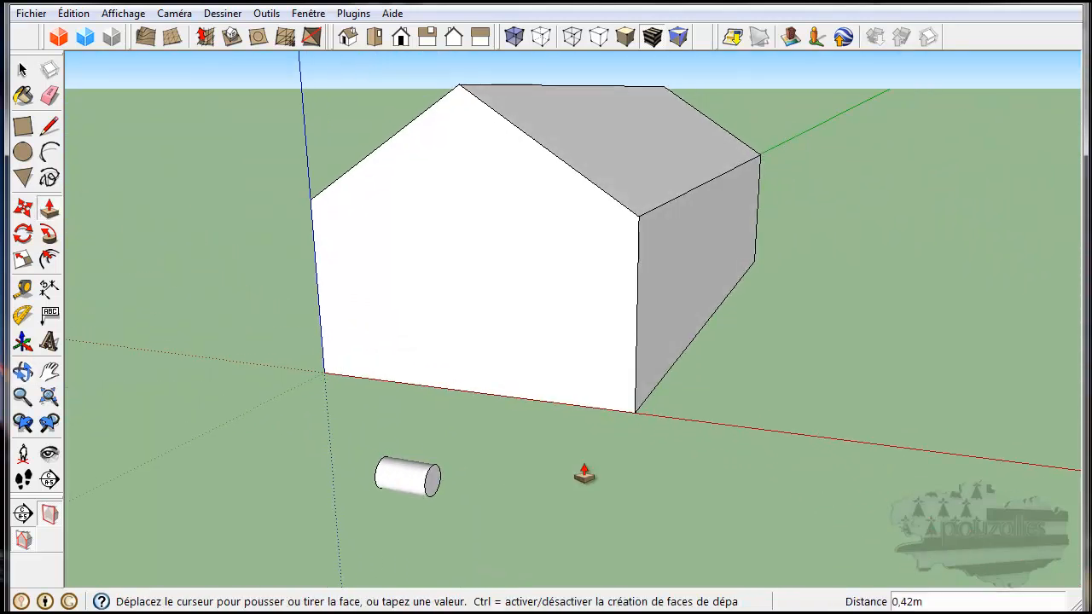
left_click(392, 493)
middle_click_drag(439, 512, 173, 460)
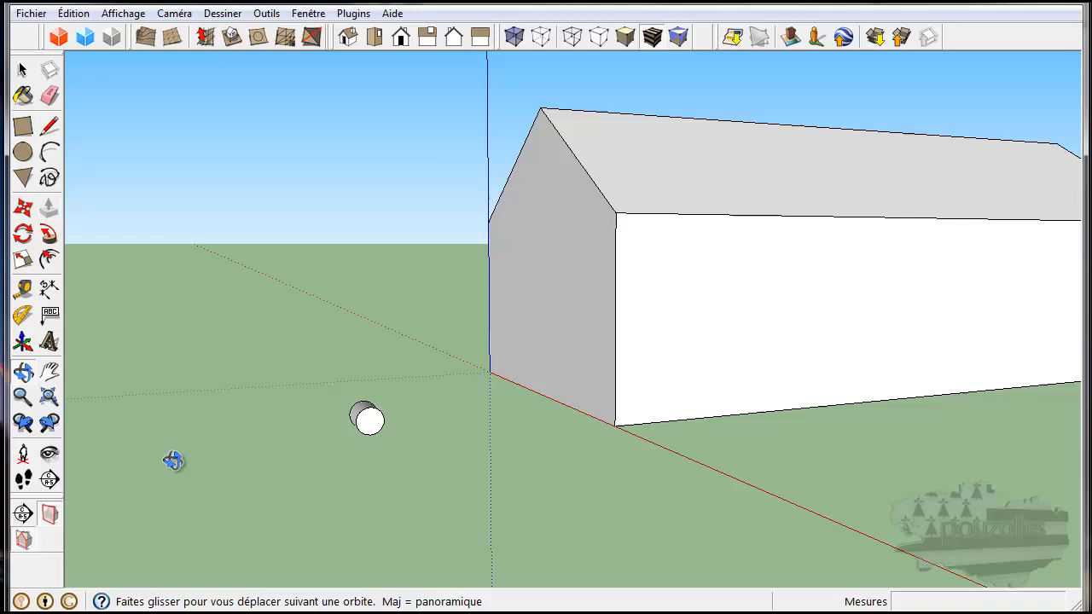
Split the cylinder's end face with a horizontal diameter line and push the lower half back about 0.33 m to remove it
left_click(50, 126)
scroll(373, 435, "up", 2)
scroll(372, 423, "up", 2)
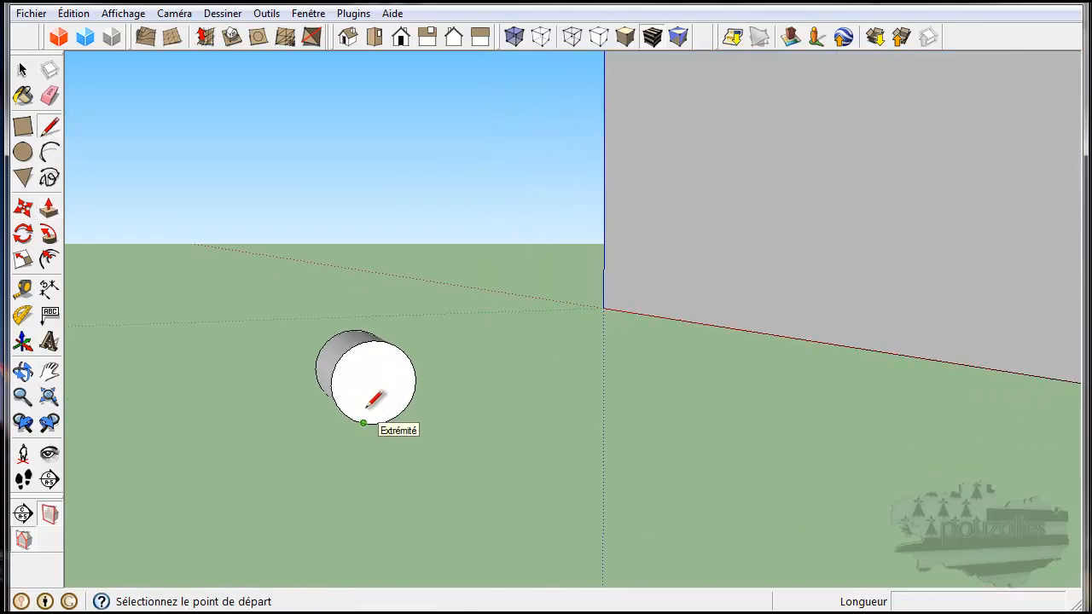
left_click(331, 386)
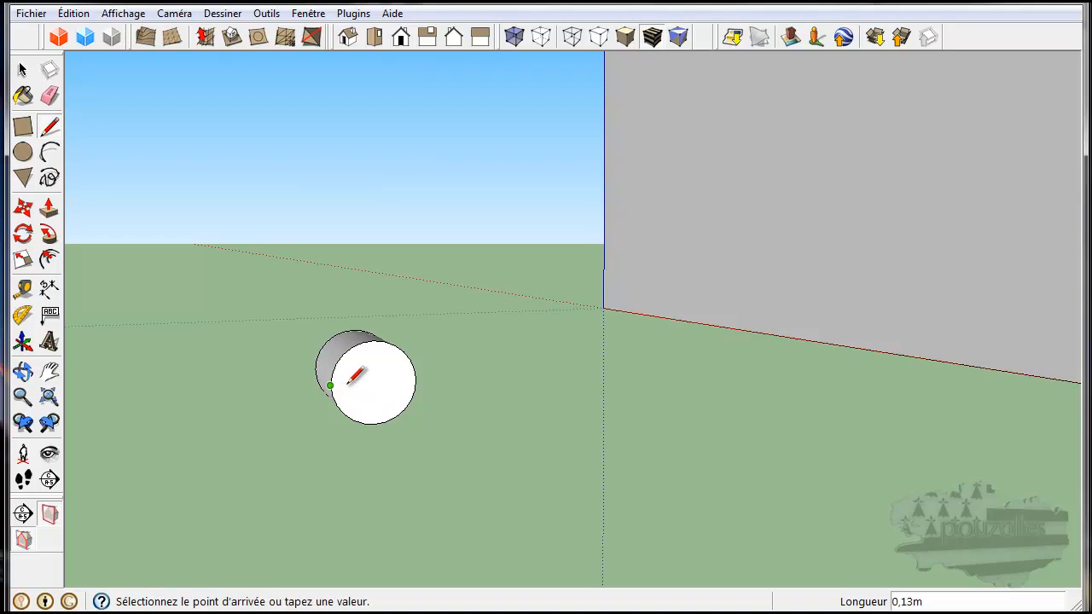
left_click(415, 379)
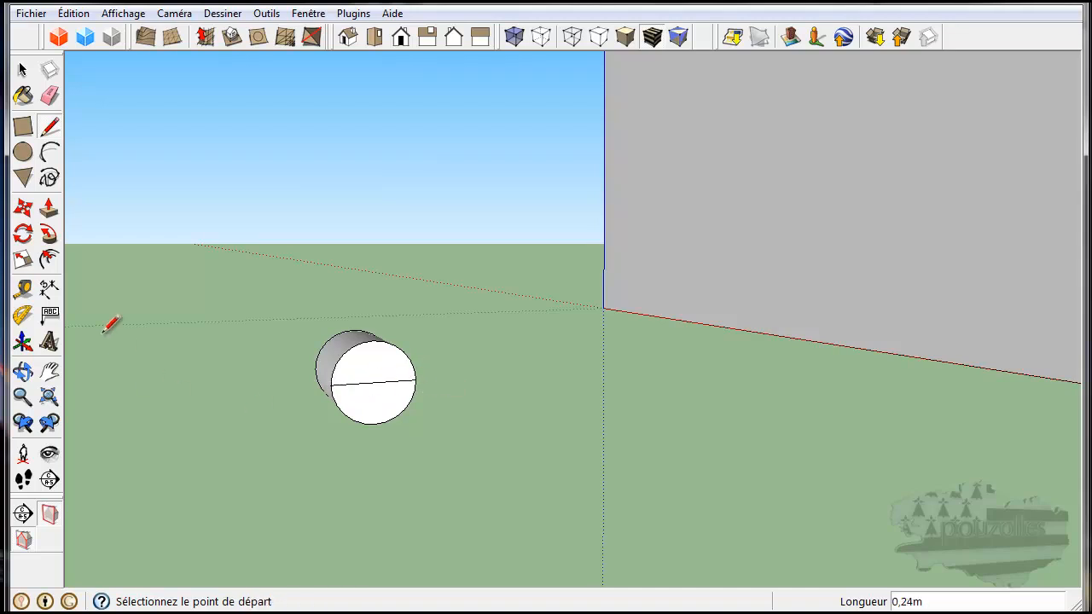
left_click(49, 210)
left_click(341, 408)
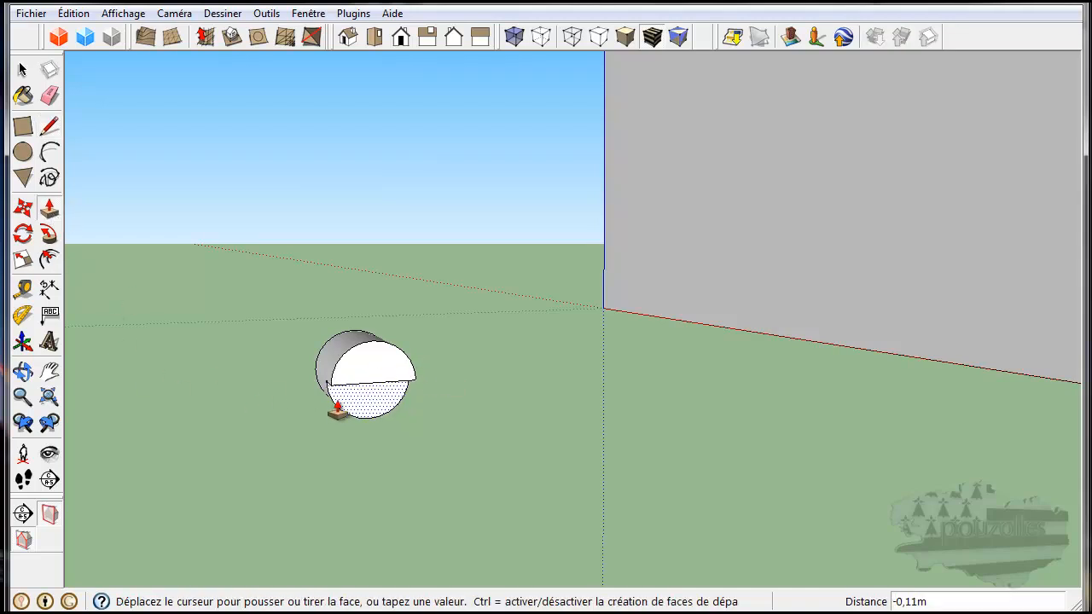
left_click(320, 401)
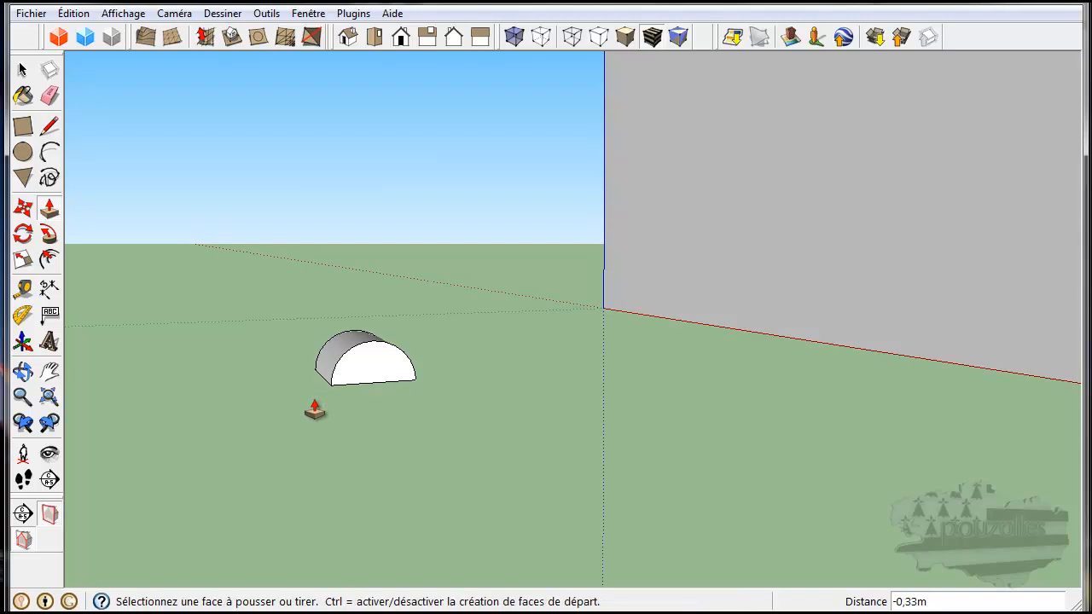
Offset the half-round end face's outline inward by about 0.01 m
left_click(48, 260)
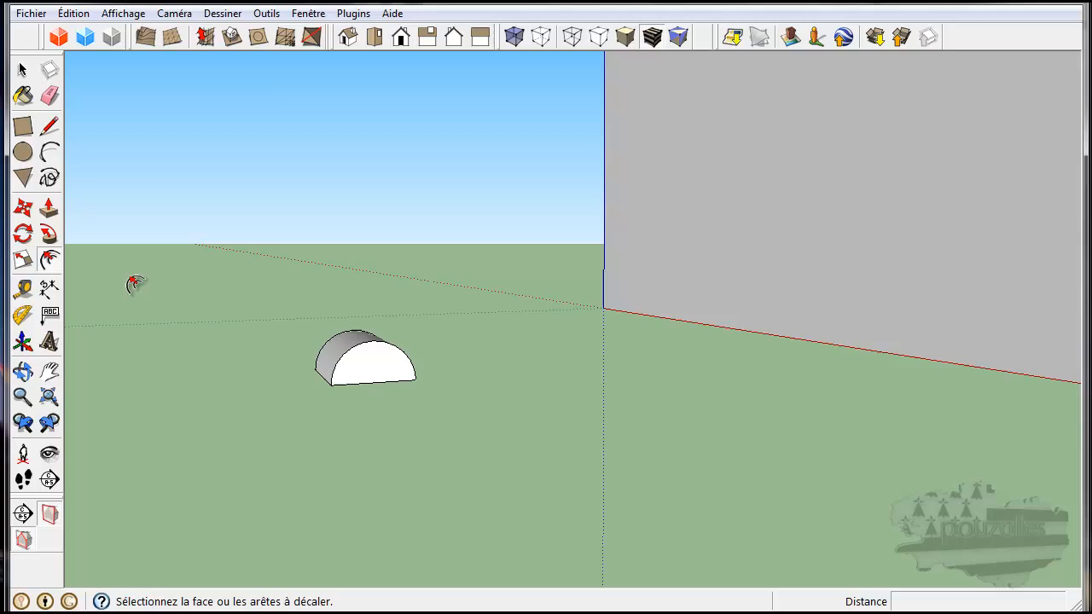
left_click(376, 374)
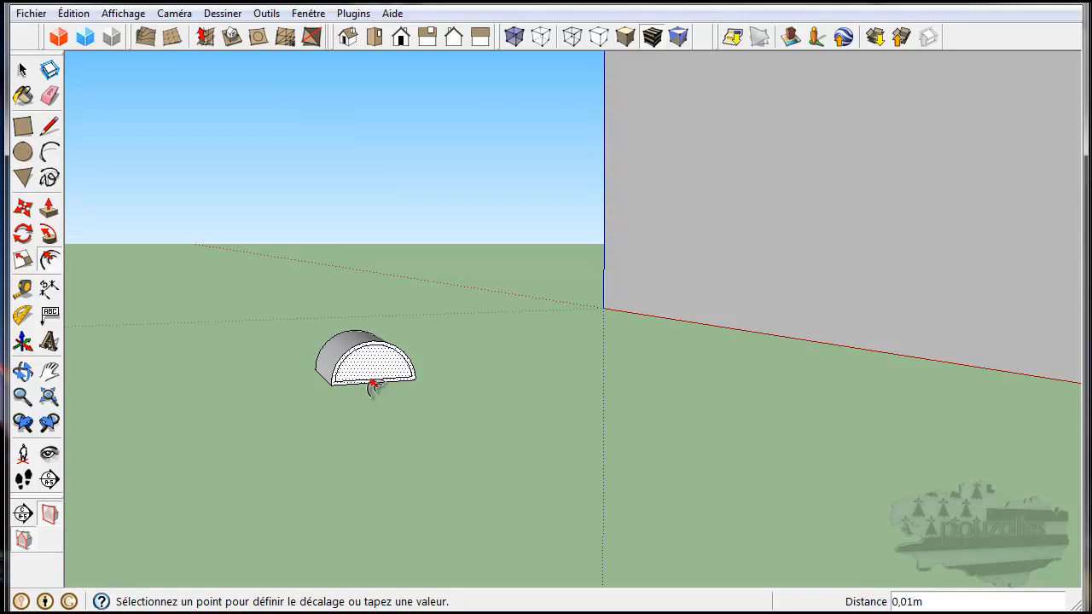
left_click(373, 387)
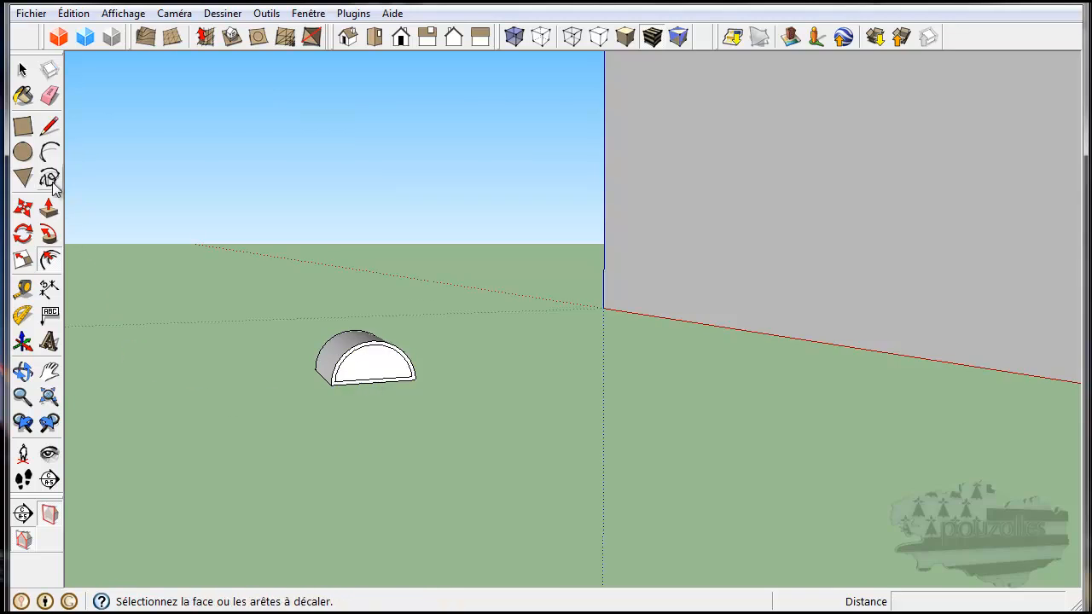
Connect both ends of the inner arc to the base edge with short vertical lines and erase the offset's horizontal line
left_click(48, 128)
scroll(357, 375, "up", 3)
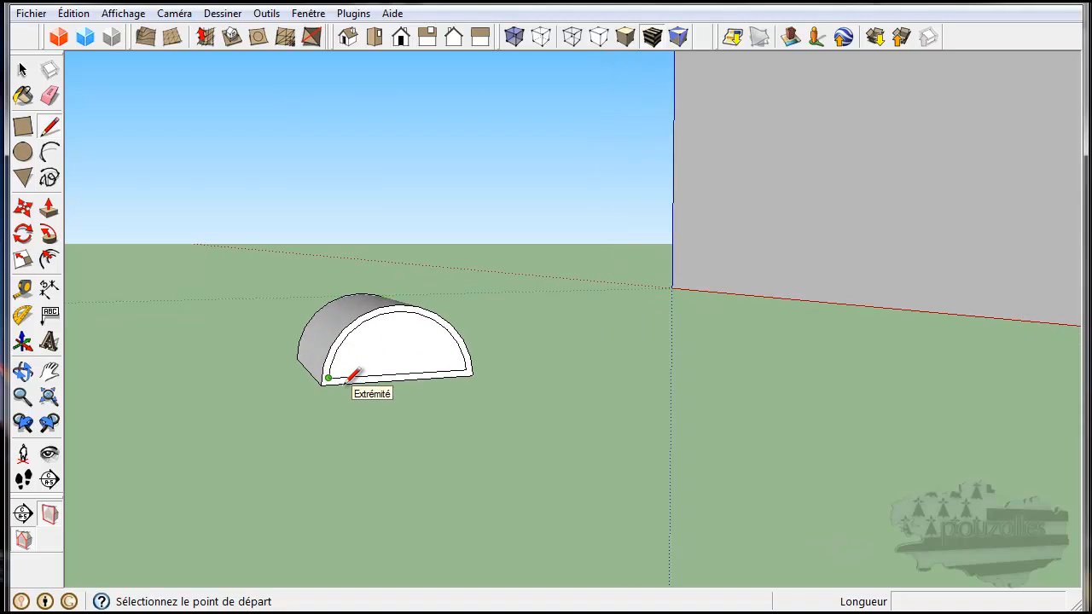
left_click(324, 376)
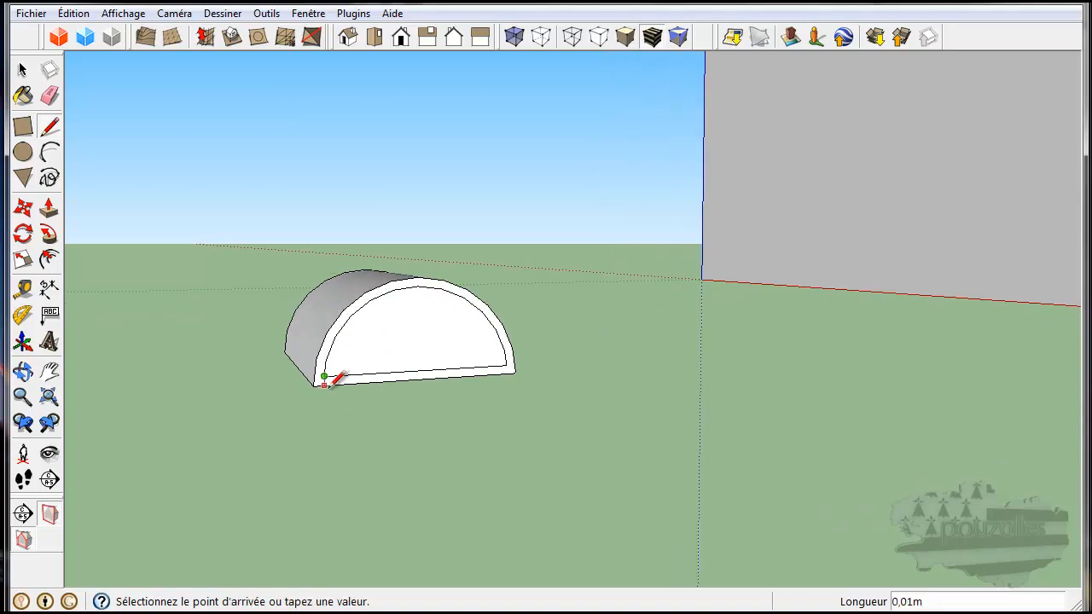
left_click(330, 384)
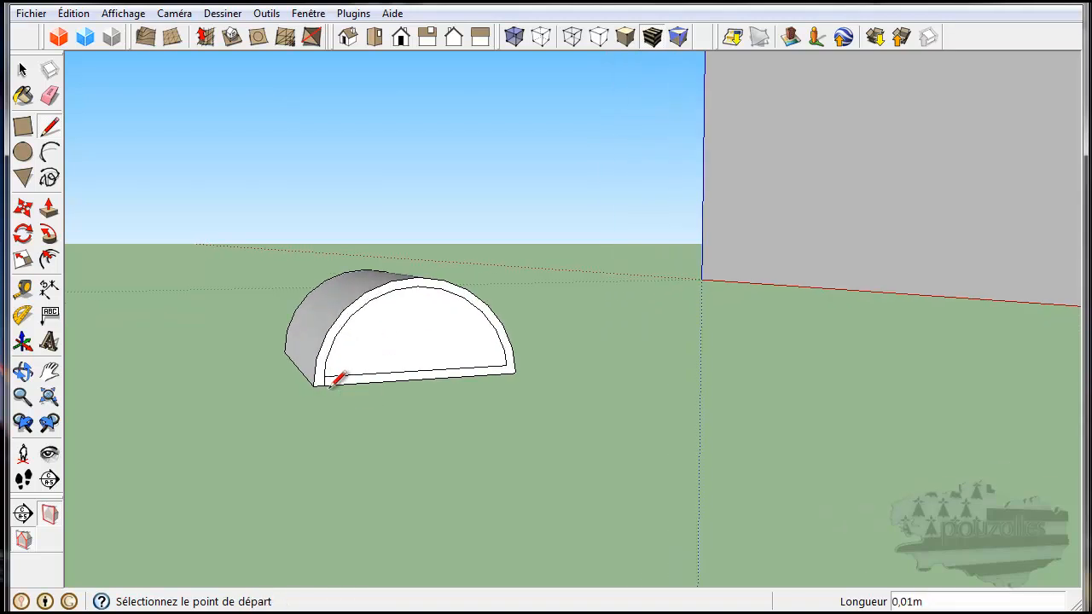
left_click(507, 369)
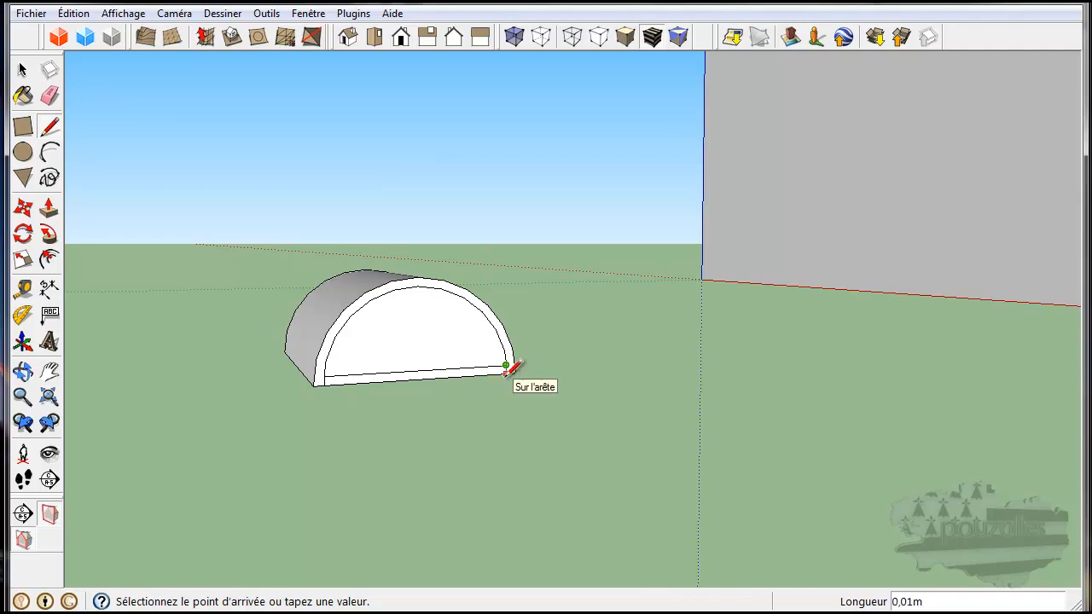
left_click(509, 378)
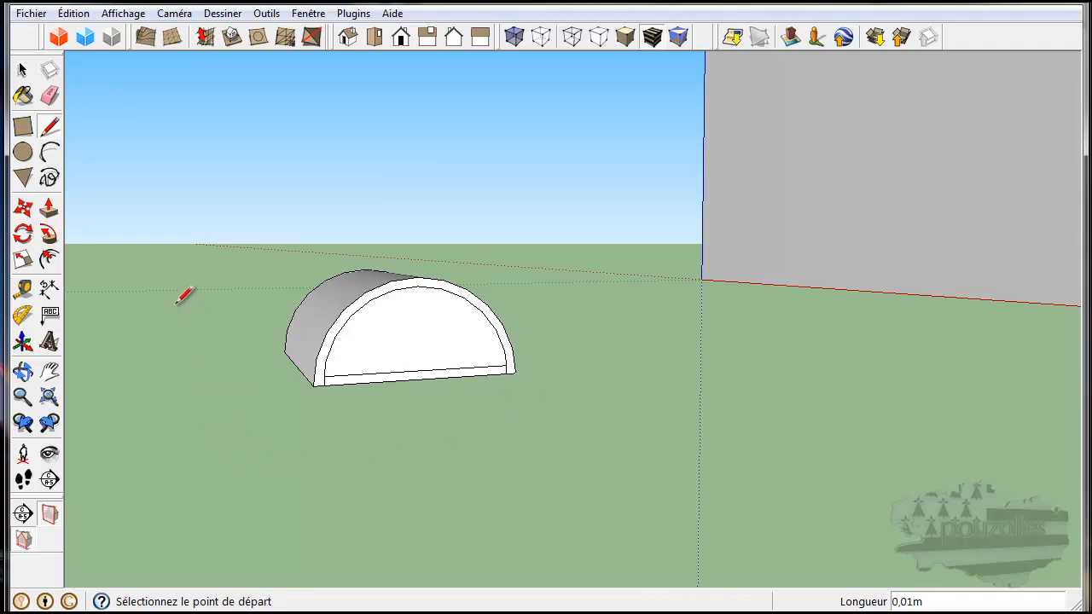
left_click(50, 96)
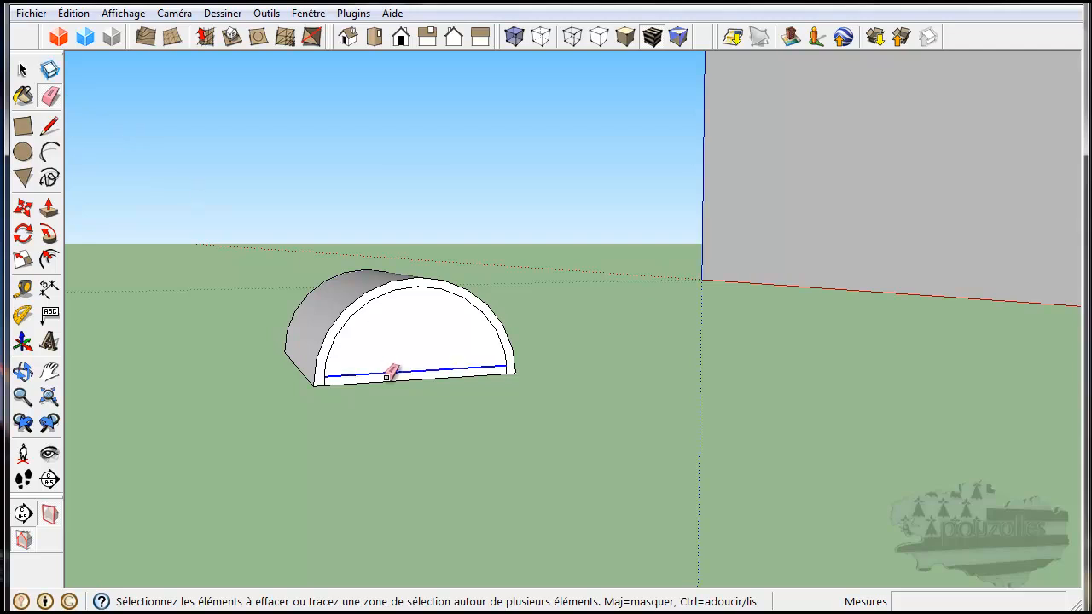
left_click(387, 376)
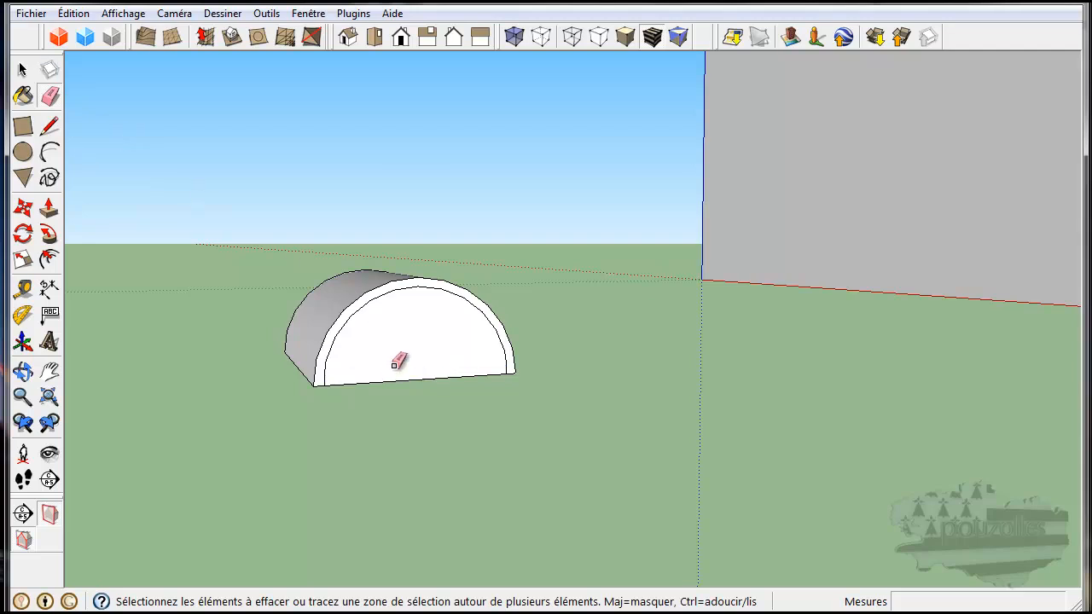
Hollow out the half cylinder by pushing the inner half-round face back about 0.33 m, leaving a thin tile shell
left_click(50, 212)
left_click(396, 373)
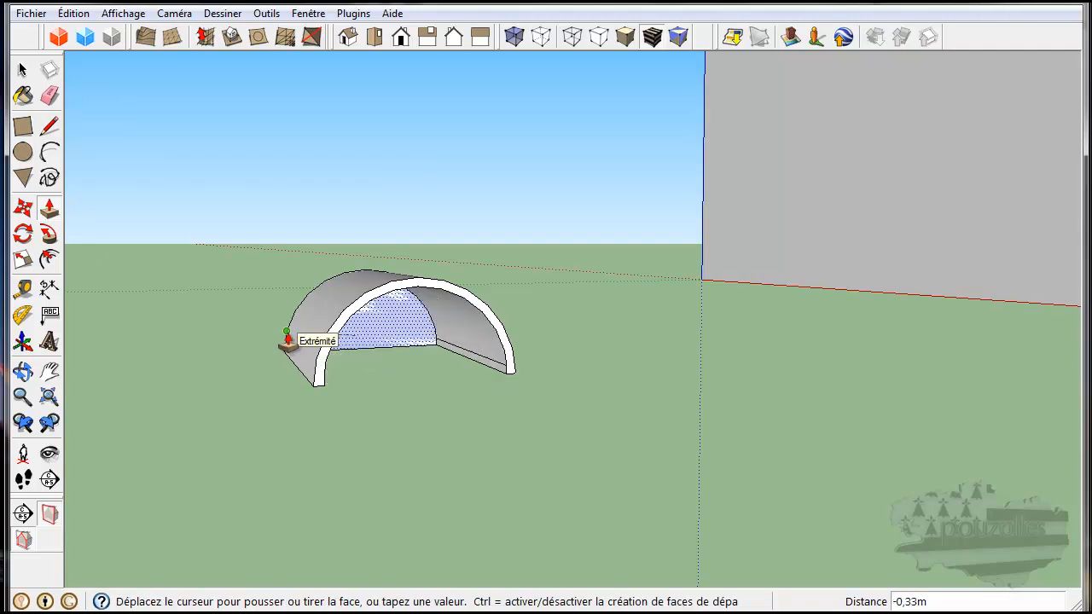
left_click(288, 341)
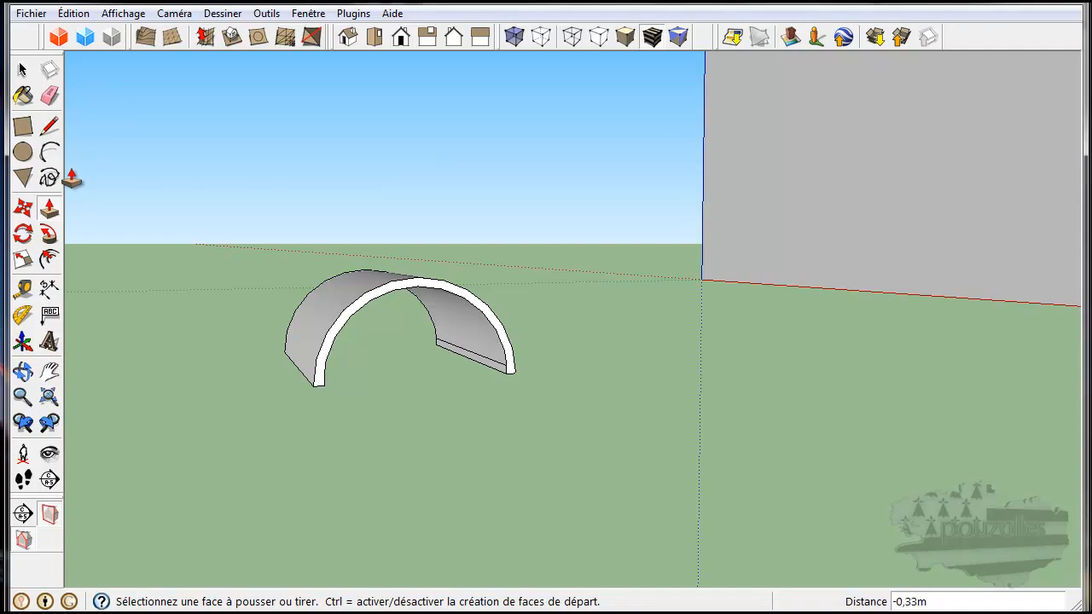
Try to erase the lengthwise edge along the tile's inner wall and undo the deletion
left_click(50, 95)
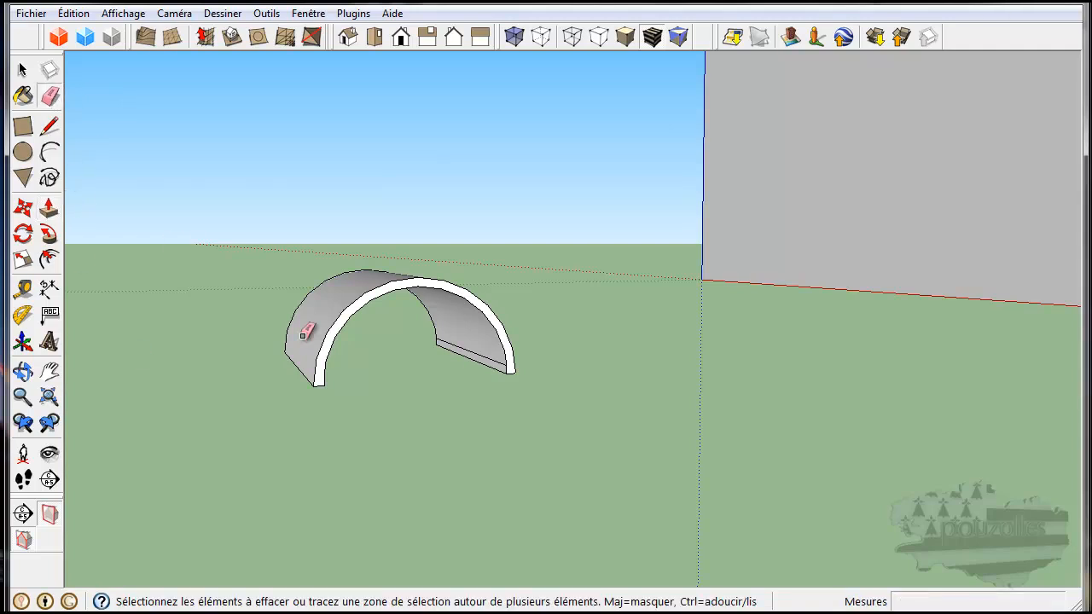
left_click(463, 349)
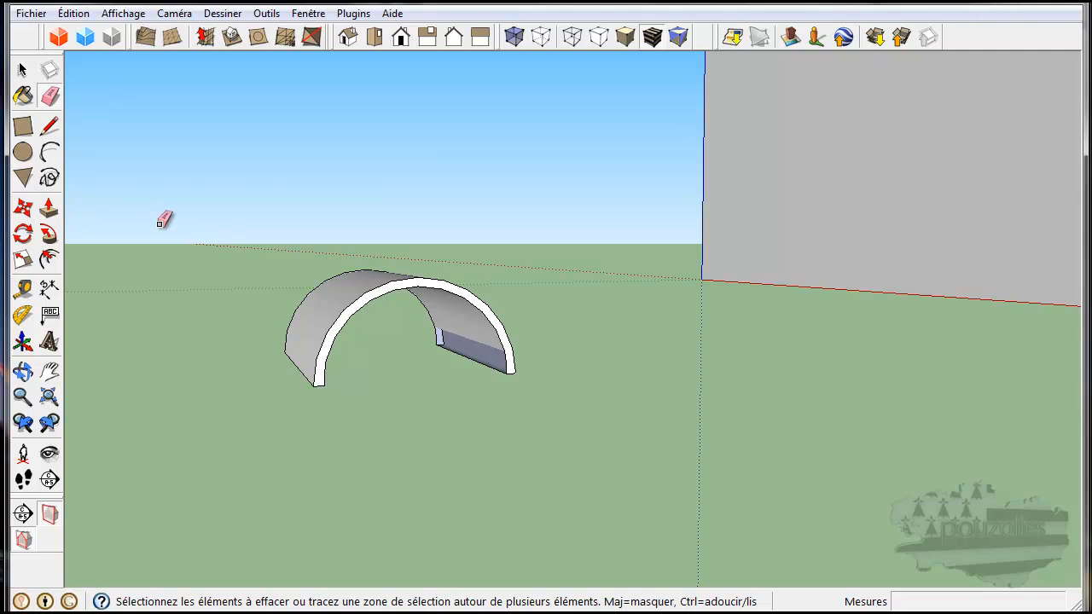
key("ctrl+z")
Try to scale the entire tile along the red and blue axes by about 0.99 and 0.93, and undo it
mouse_move(367, 411)
middle_mouse_down()
mouse_move(383, 454)
mouse_move(620, 492)
mouse_move(811, 390)
mouse_move(780, 432)
mouse_move(682, 497)
mouse_move(870, 444)
mouse_move(832, 440)
middle_mouse_up()
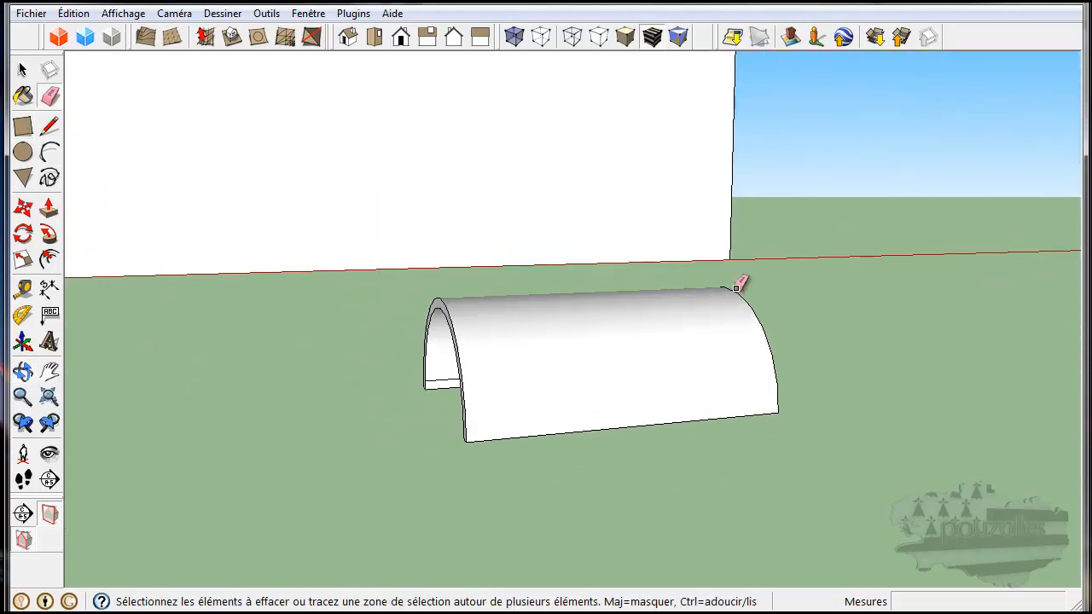
left_click(24, 73)
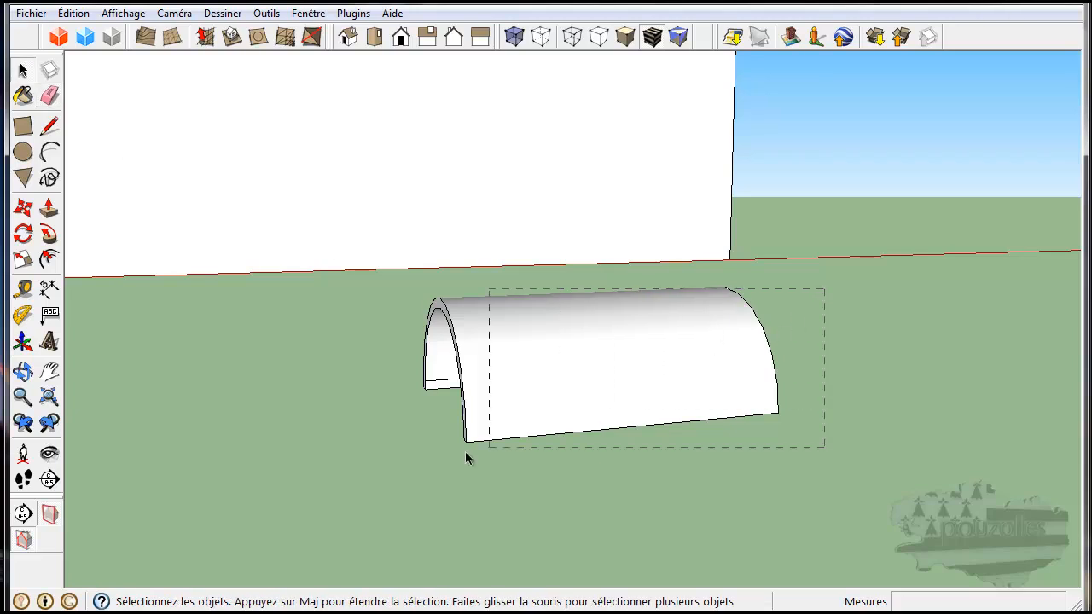
left_click_drag(560, 434, 560, 434)
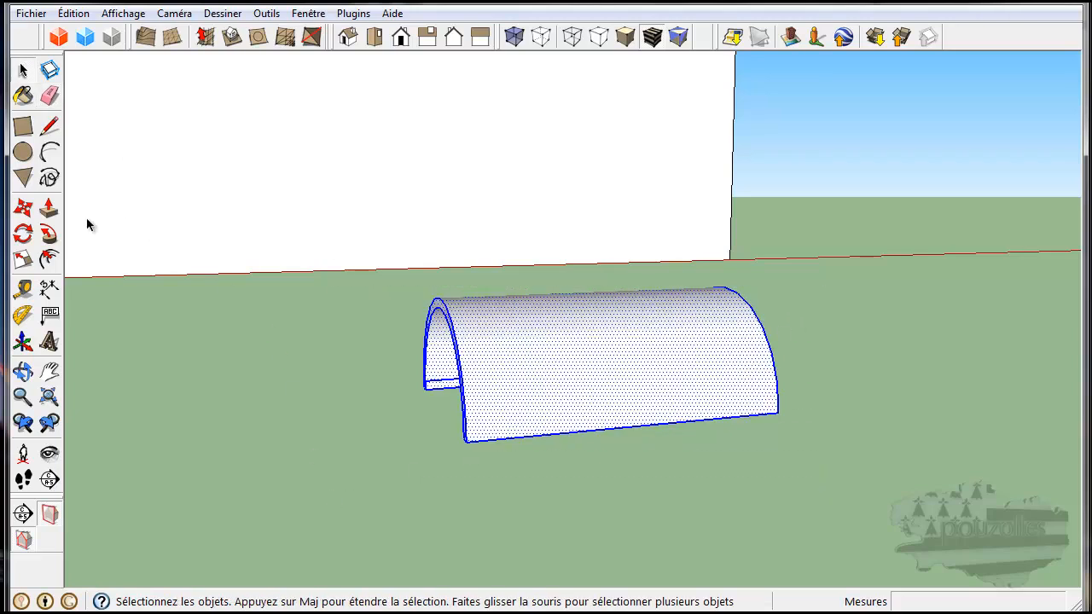
left_click(23, 261)
middle_click_drag(341, 425, 646, 437)
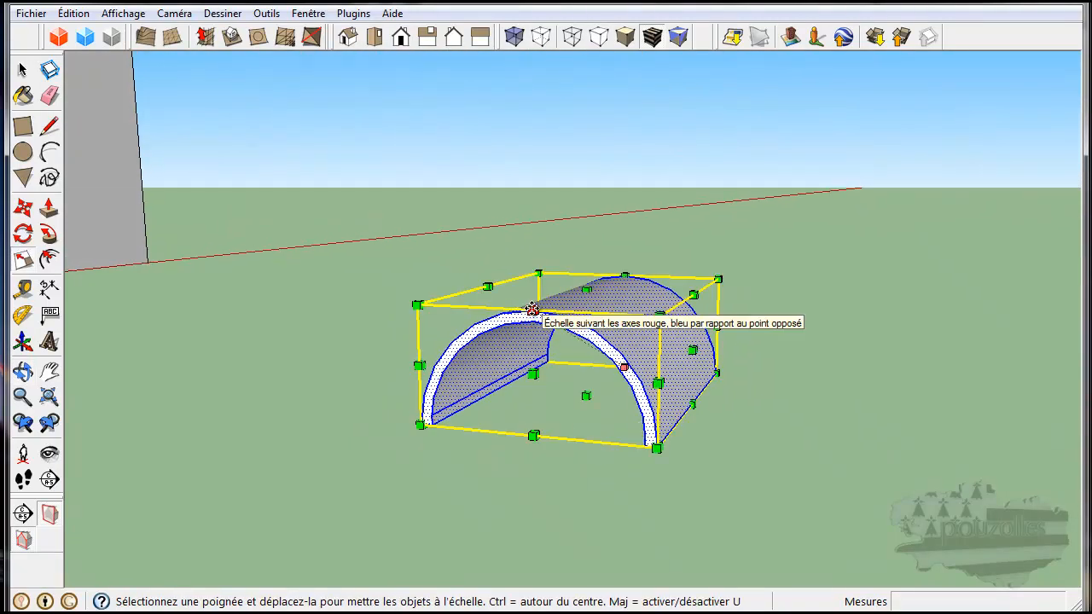
left_click_drag(532, 309, 534, 320)
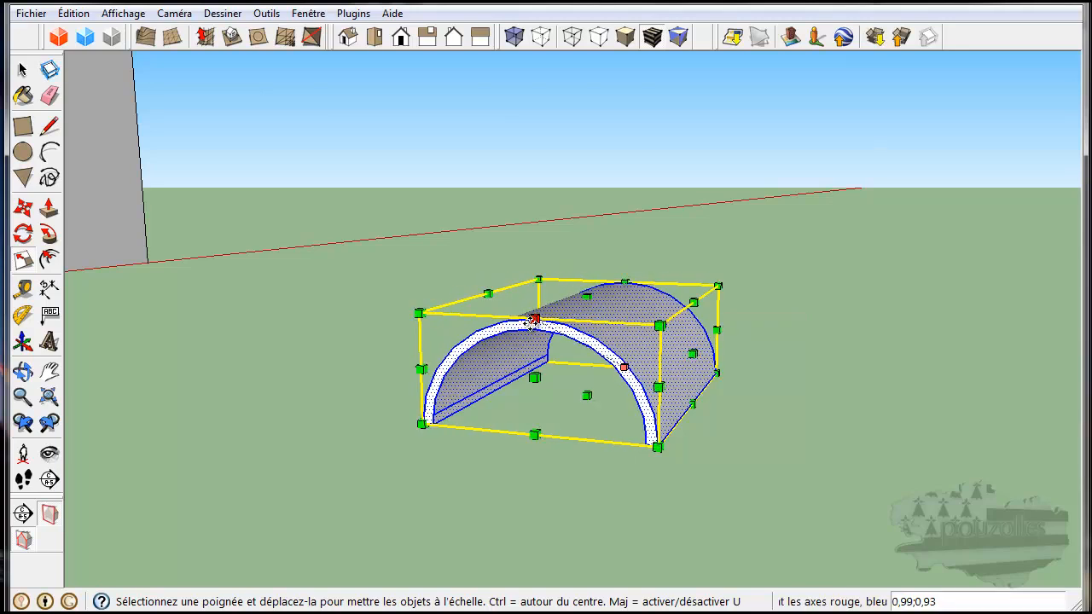
key("ctrl+z")
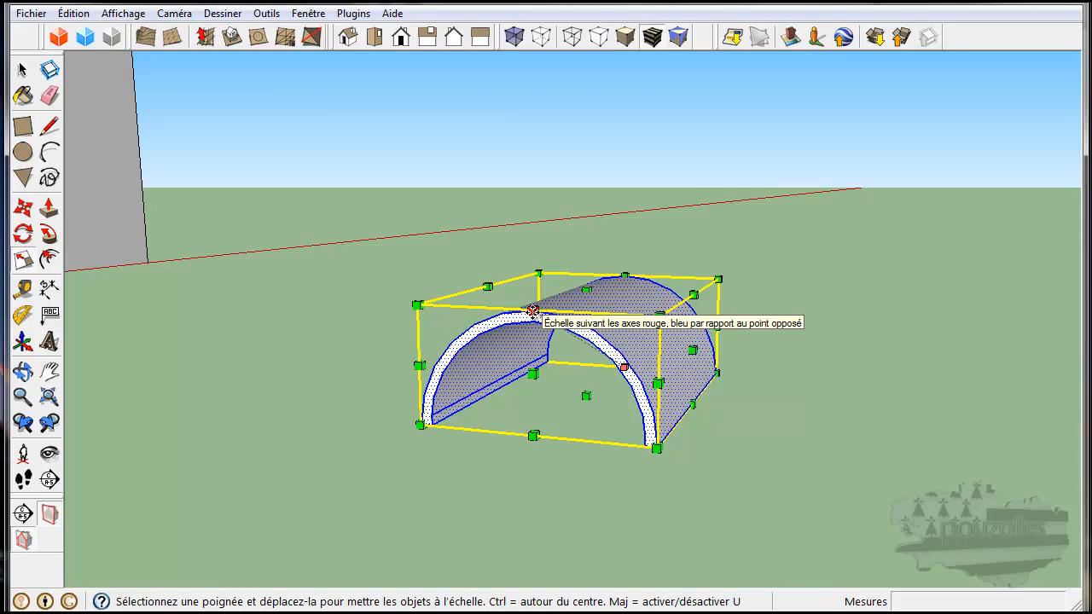
Try flattening the whole tile to about 1.10 by 0.79, undo it, and try a red-green scaling about its centre
left_click_drag(532, 309, 535, 350)
mouse_move(540, 356)
left_mouse_down()
mouse_move(541, 307)
mouse_move(554, 300)
mouse_move(527, 345)
left_mouse_up()
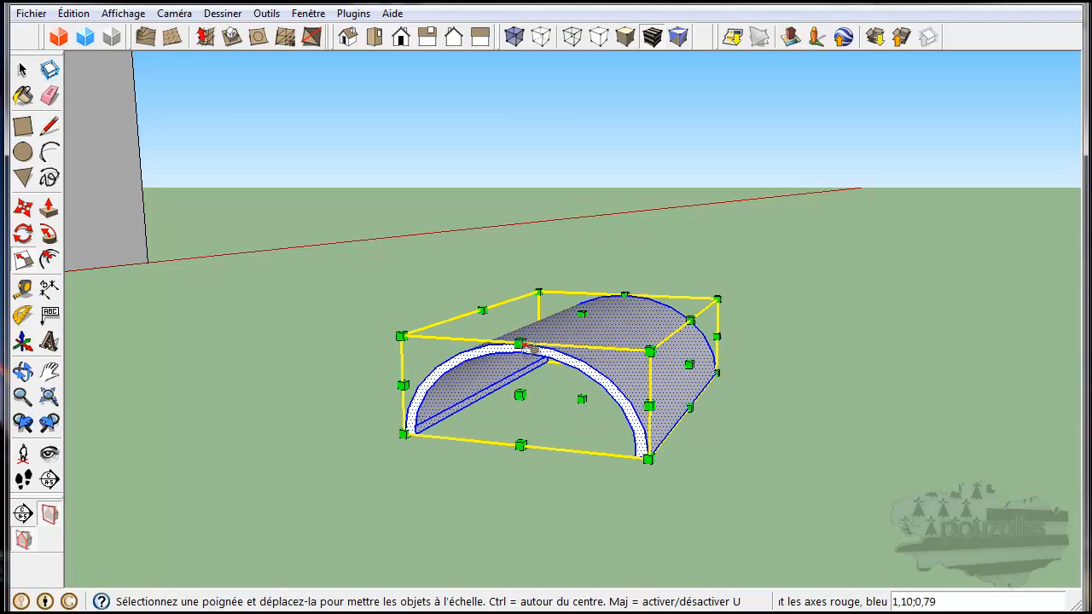
key("ctrl+z")
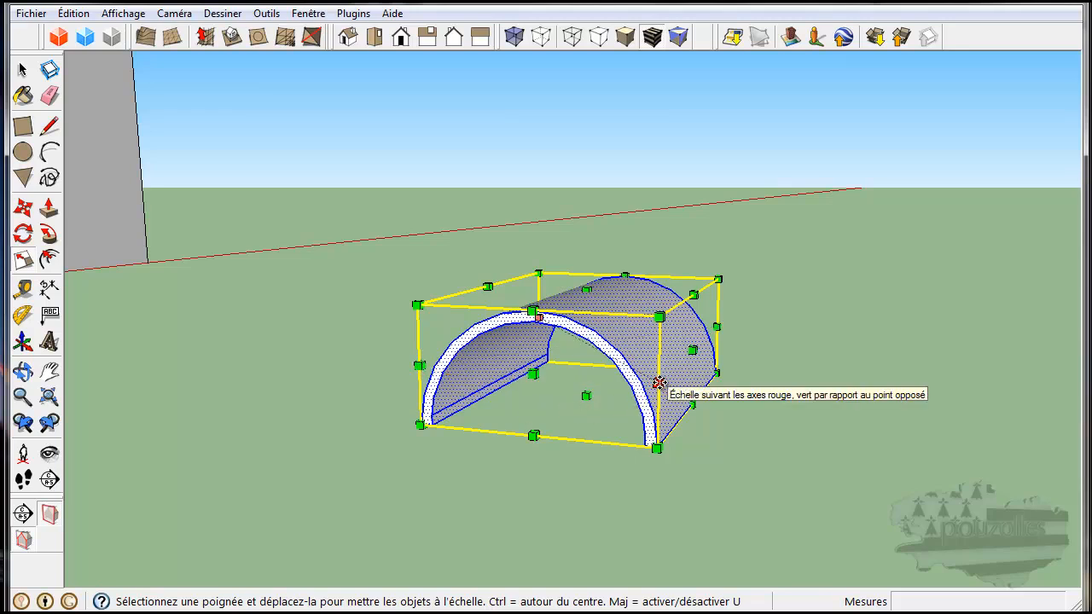
key("shift")
key("ctrl")
left_click_drag(660, 382, 643, 397, "ctrl")
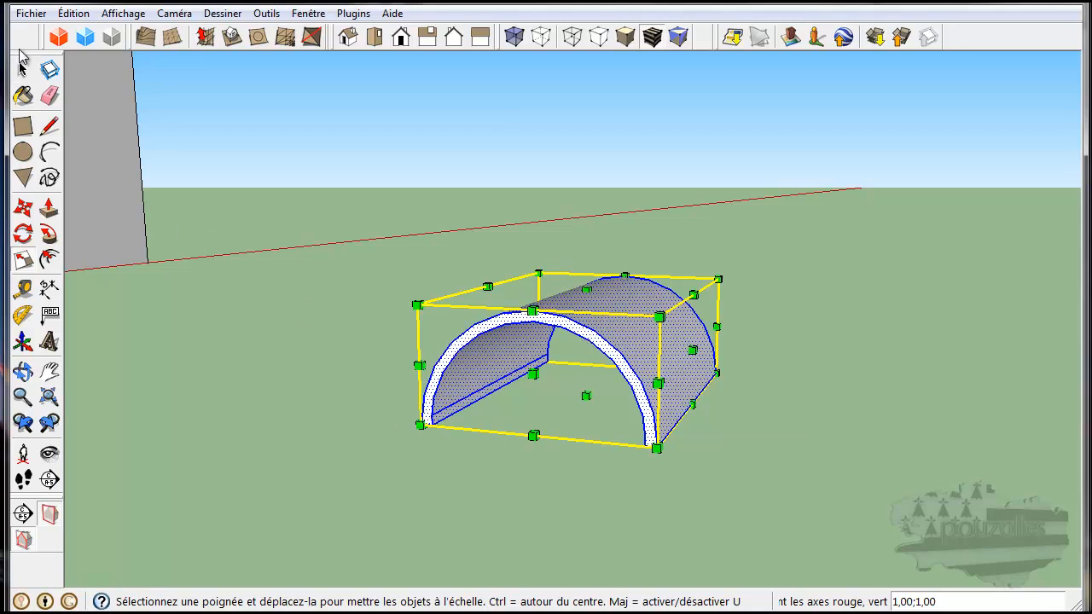
Select only the tile's end face opposite the hollowed-out end and scale down its height
left_click(23, 67)
middle_click_drag(367, 410, 132, 476)
middle_click_drag(307, 413, 252, 410)
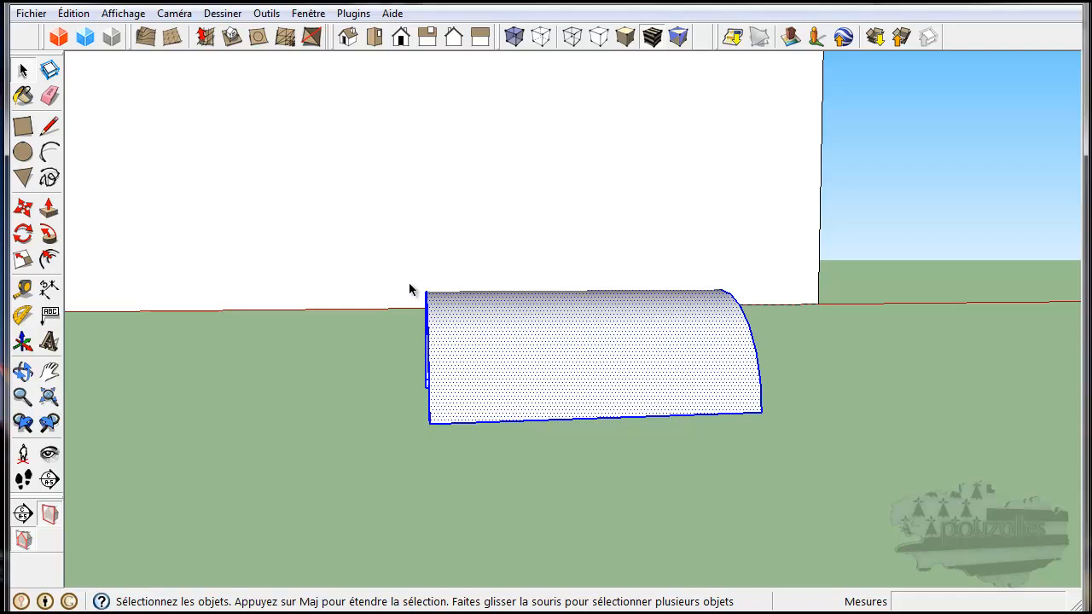
left_click_drag(466, 459, 466, 460)
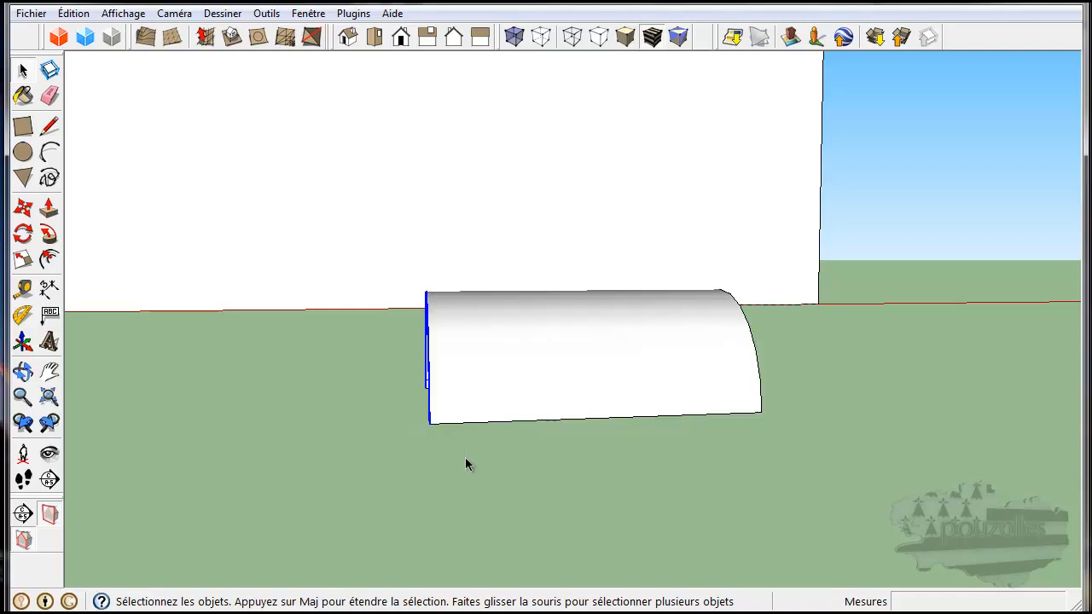
middle_click_drag(404, 464, 795, 468)
left_click(24, 260)
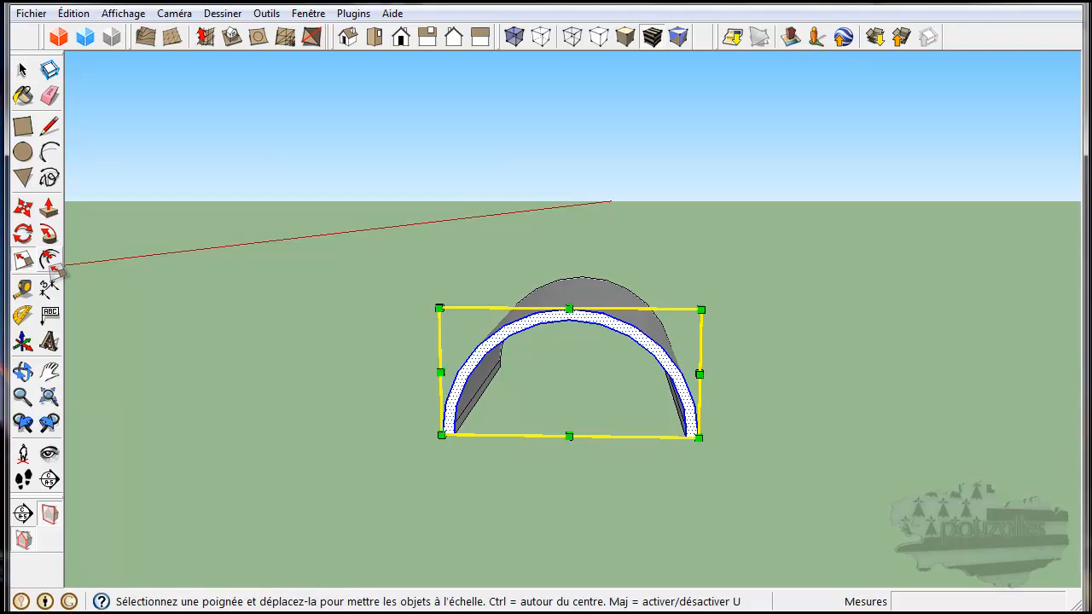
left_click_drag(570, 308, 570, 345)
Narrow the selected end face about its centre to a width factor of about 0.55 and lower its height further
middle_click_drag(742, 411, 775, 358)
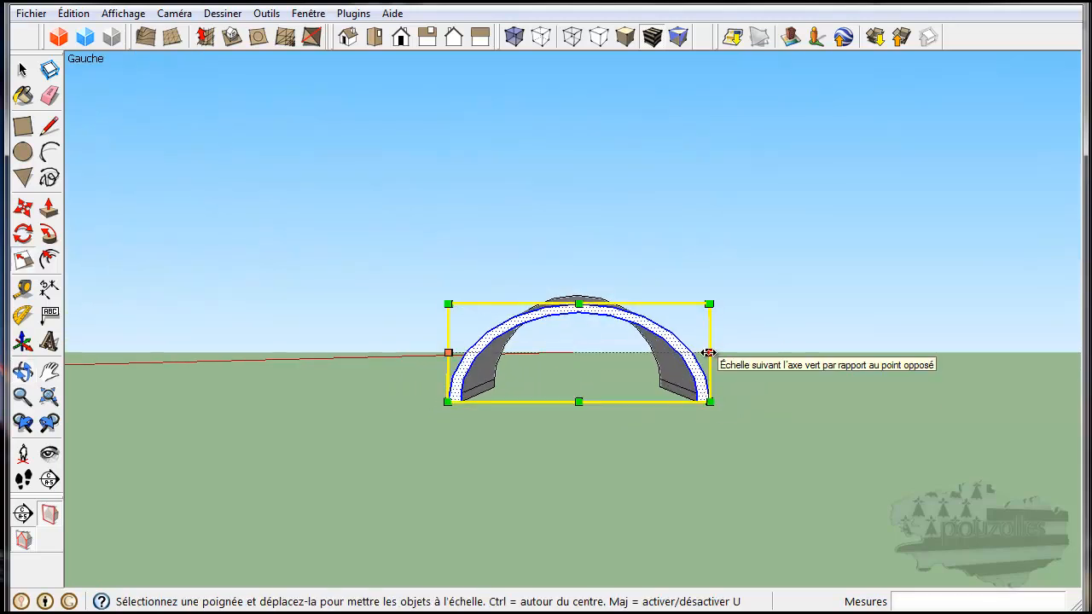
left_click_drag(709, 353, 694, 353)
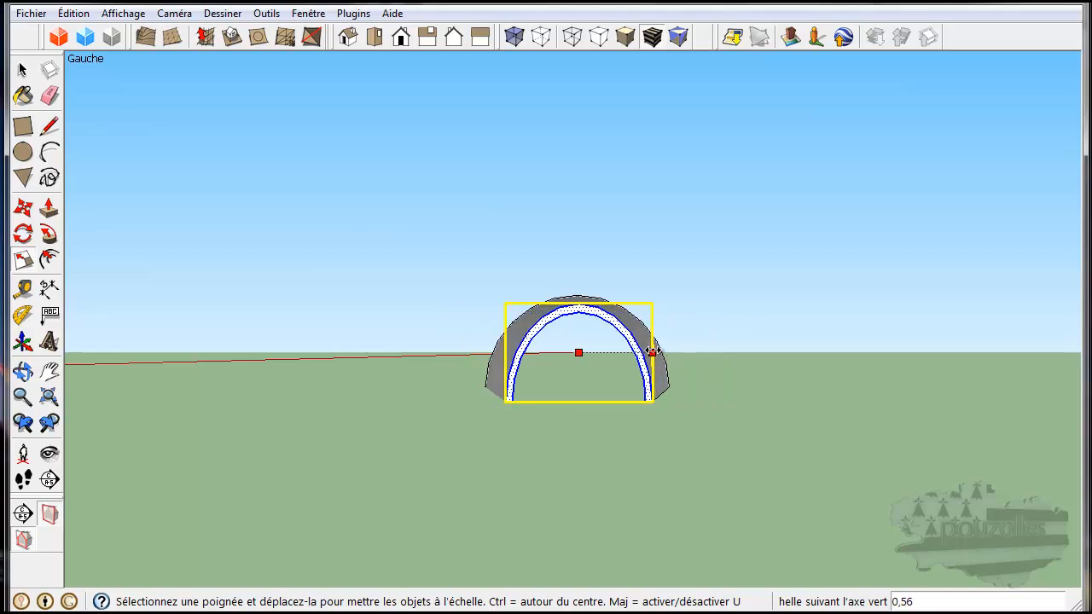
left_click_drag(659, 354, 657, 353)
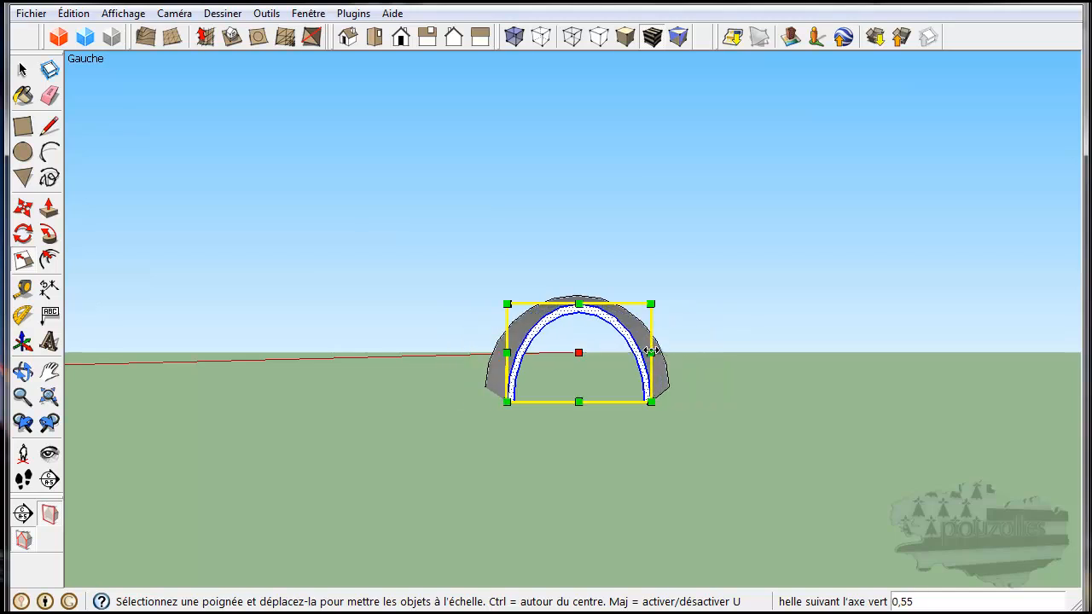
left_click_drag(579, 304, 579, 321)
Select the whole tapered tile and place a copy about 0.34 m beside the original
middle_click_drag(726, 446, 400, 495)
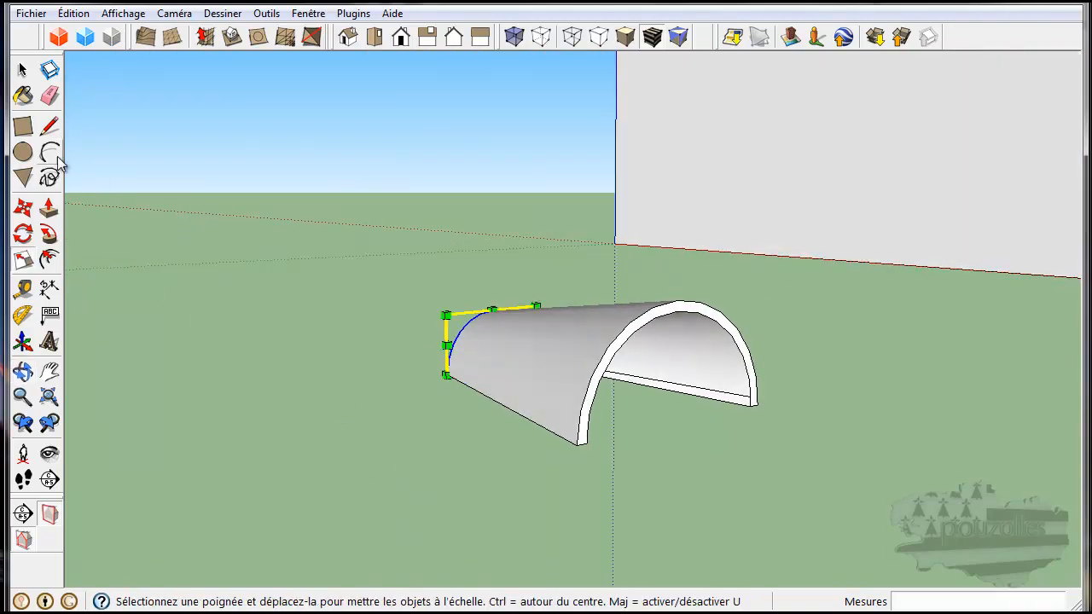
left_click(24, 71)
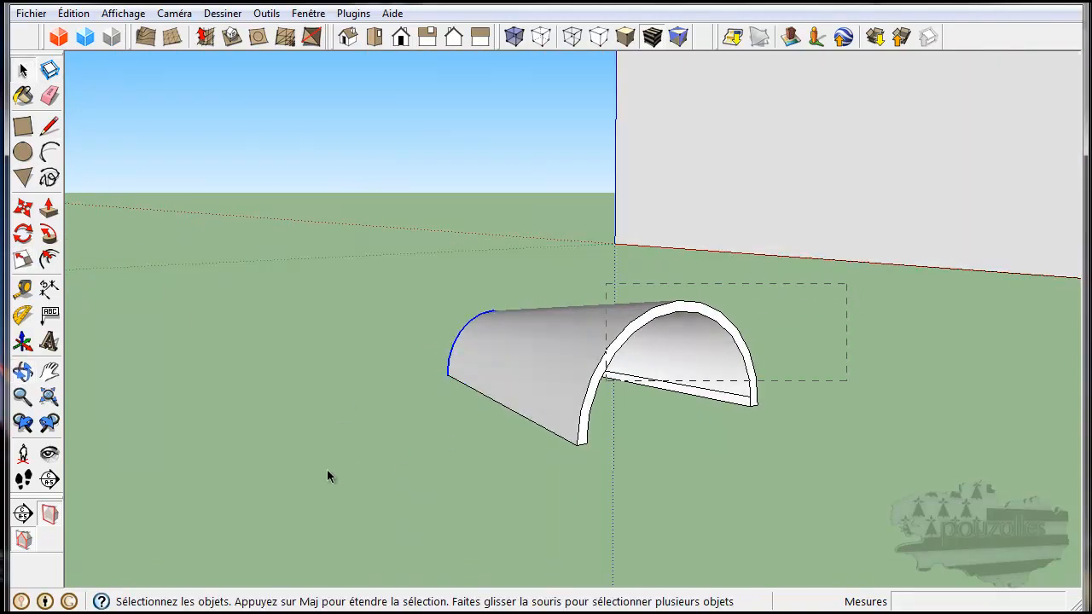
left_click_drag(300, 488, 388, 471)
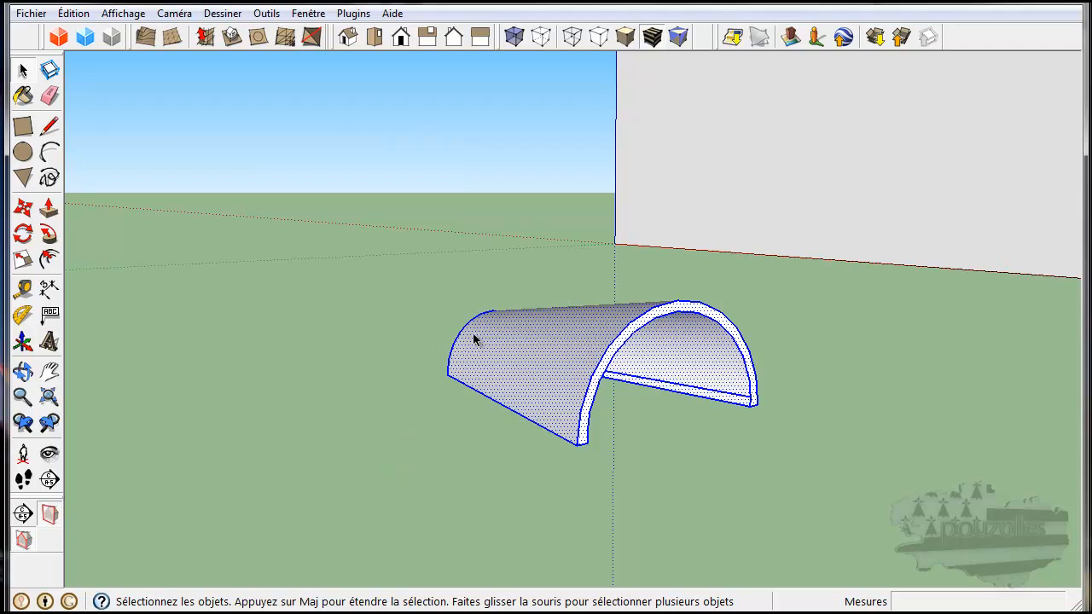
left_click(26, 208)
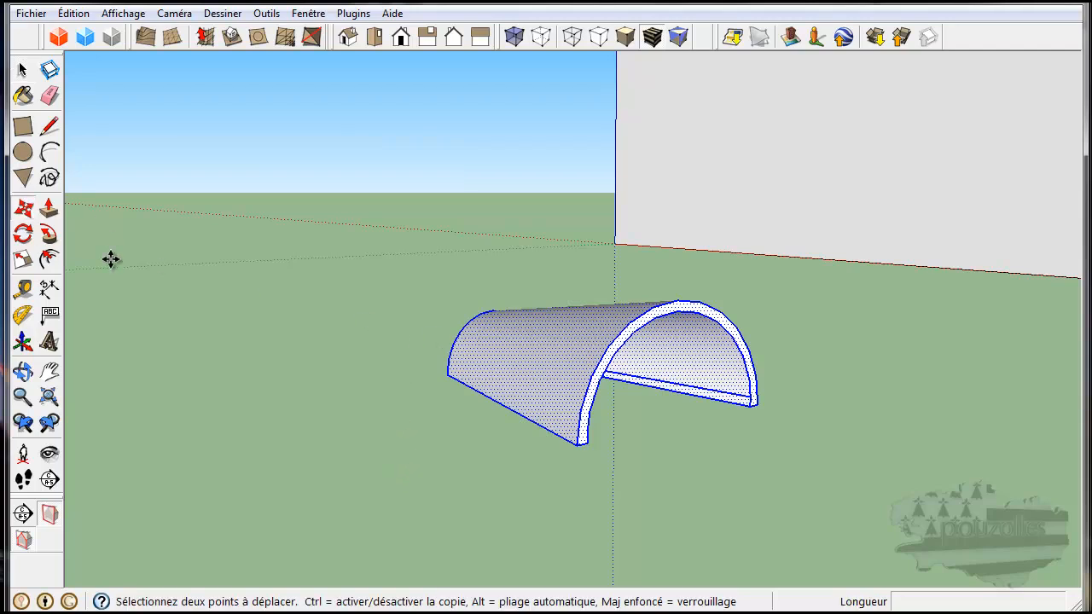
left_click(577, 443)
key("ctrl")
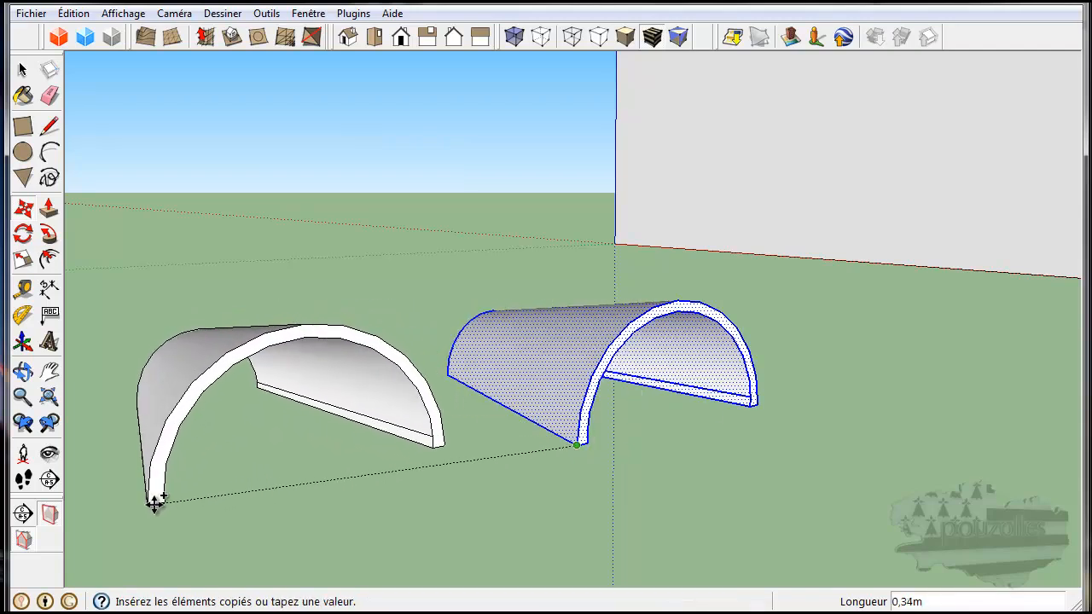
left_click(115, 518)
scroll(196, 517, "down", 4)
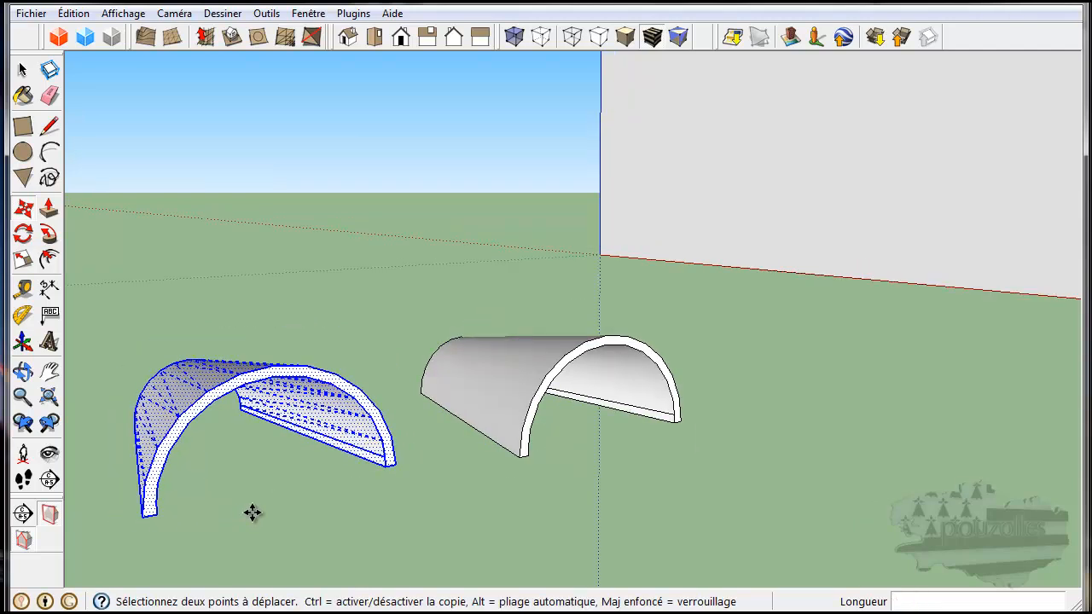
Move the selected tile copy about 3.12 m by its front lower corner onto the house's eaves corner at the gable
middle_click_drag(281, 501, 395, 448, "shift")
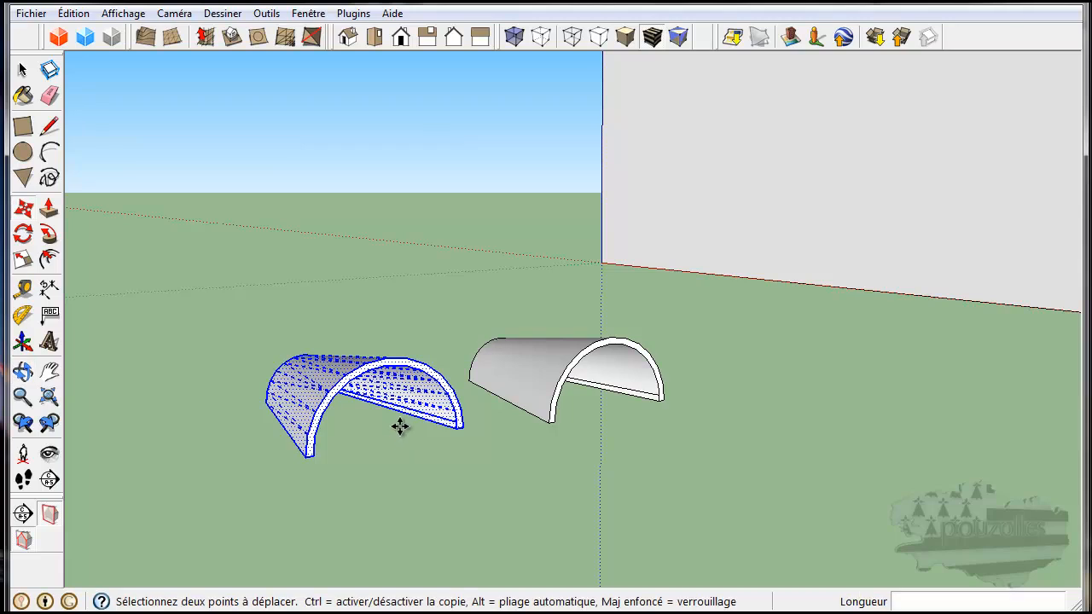
middle_click_drag(330, 484, 259, 460)
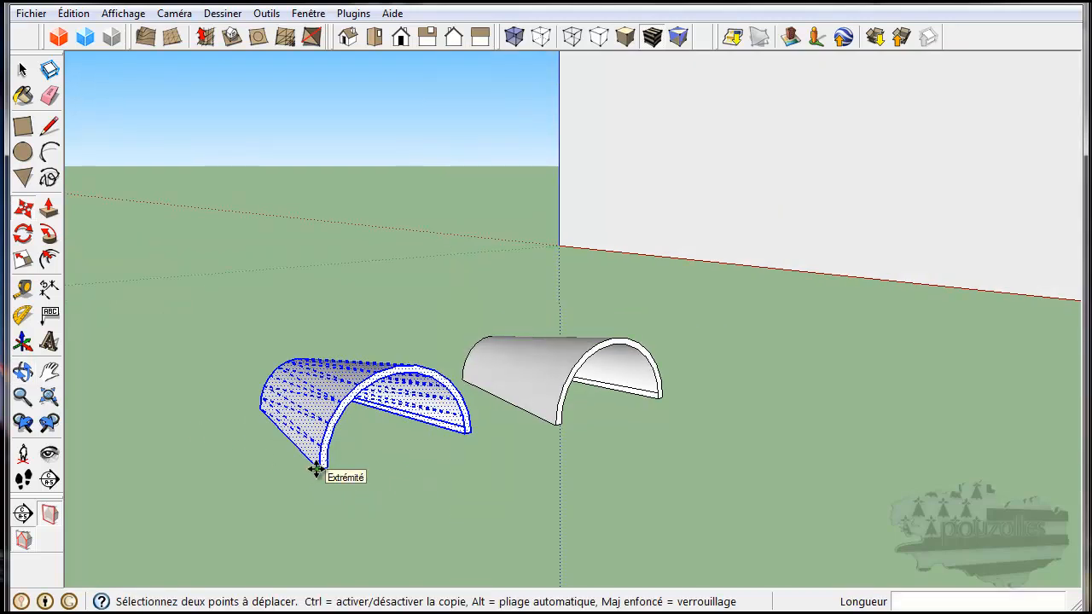
scroll(317, 470, "down", 6)
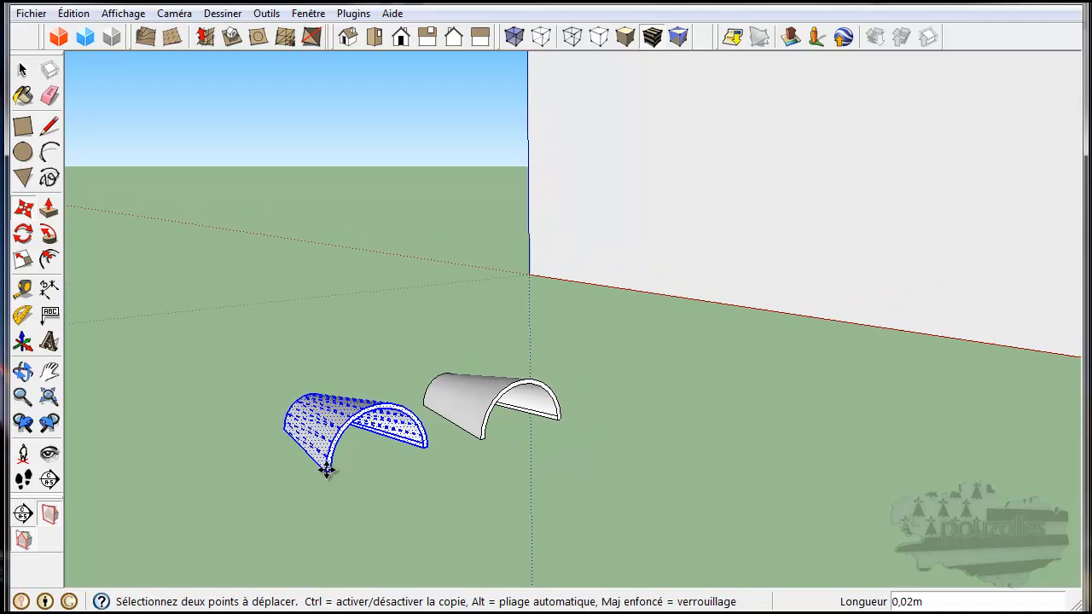
middle_click_drag(785, 128, 702, 214)
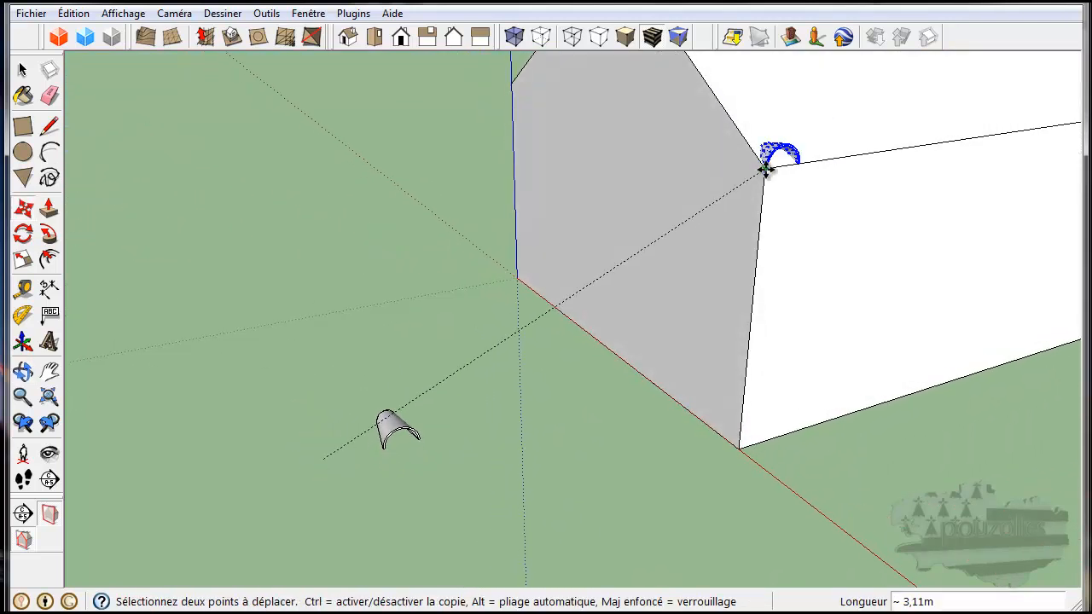
scroll(763, 165, "up", 4)
scroll(764, 165, "up", 2)
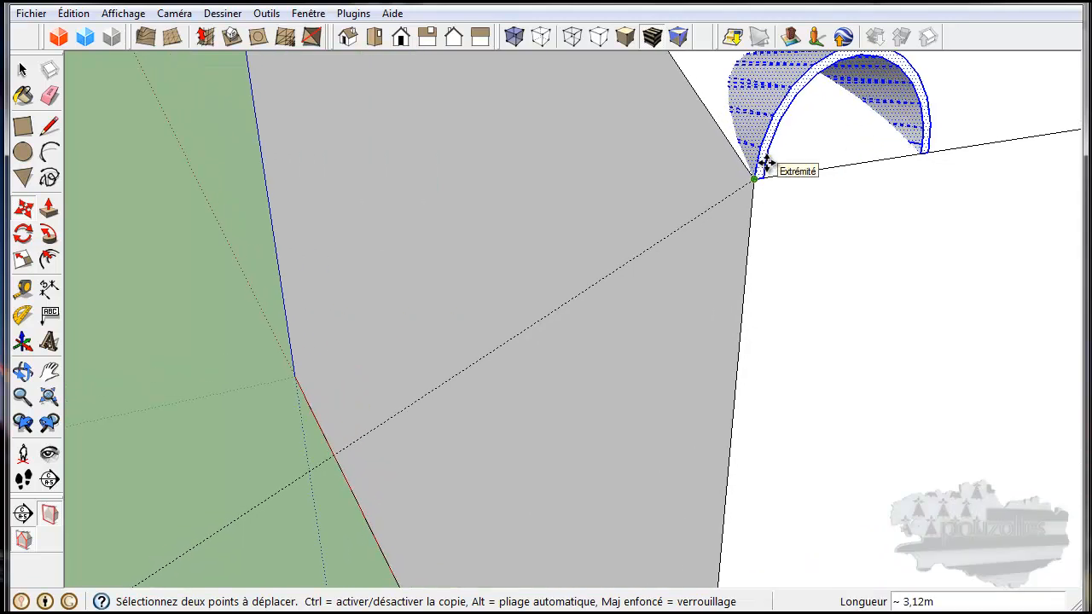
left_click(756, 176)
Rotate the tile about 33° around the eaves corner, parallel to the gable wall, to follow the roof slope
middle_click_drag(666, 196, 916, 333)
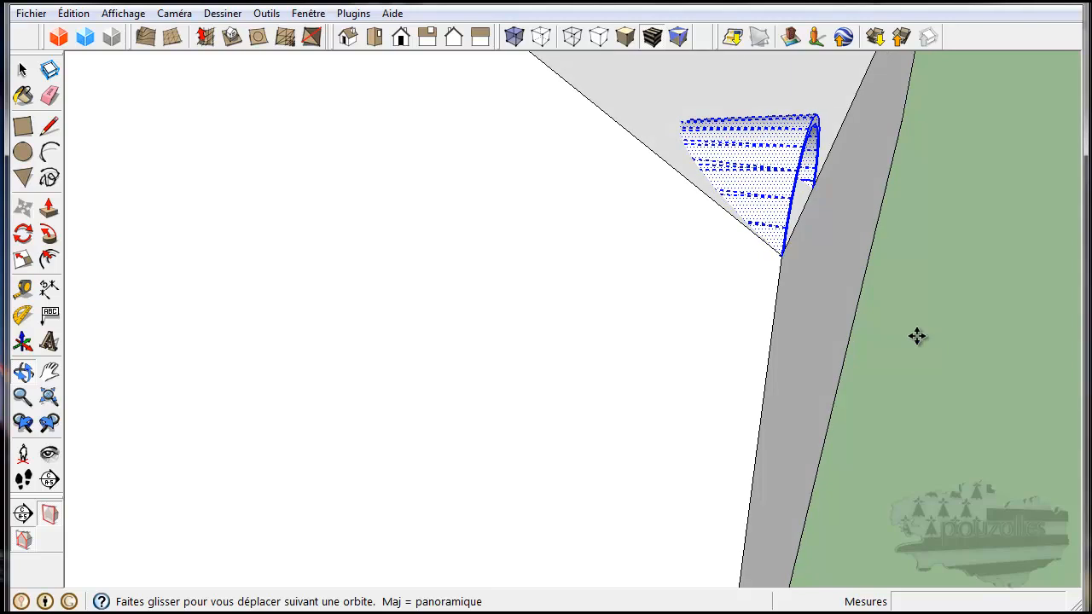
left_click(24, 235)
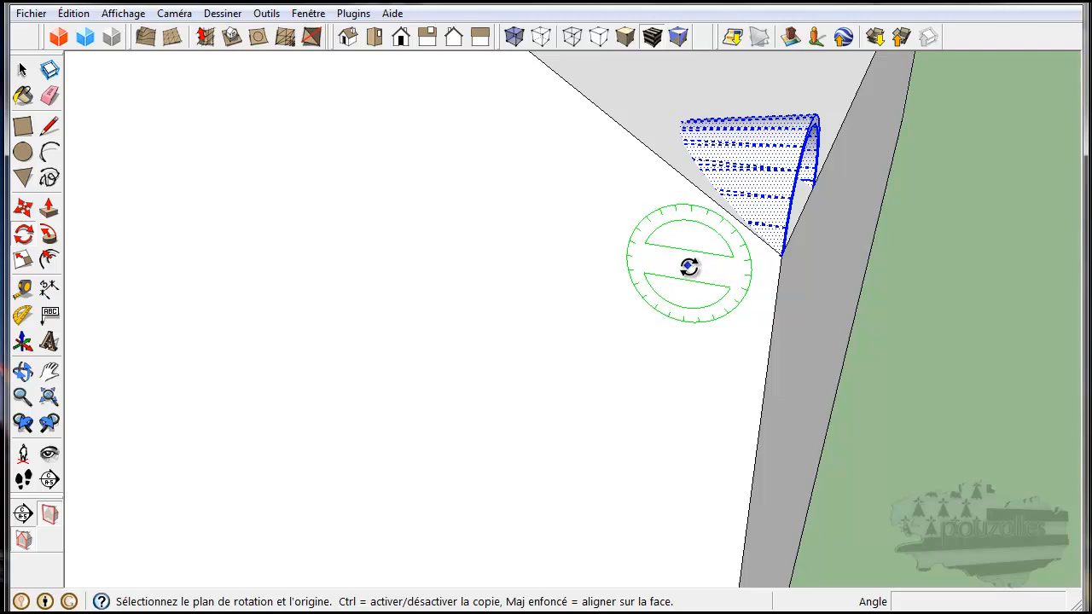
left_click(780, 254)
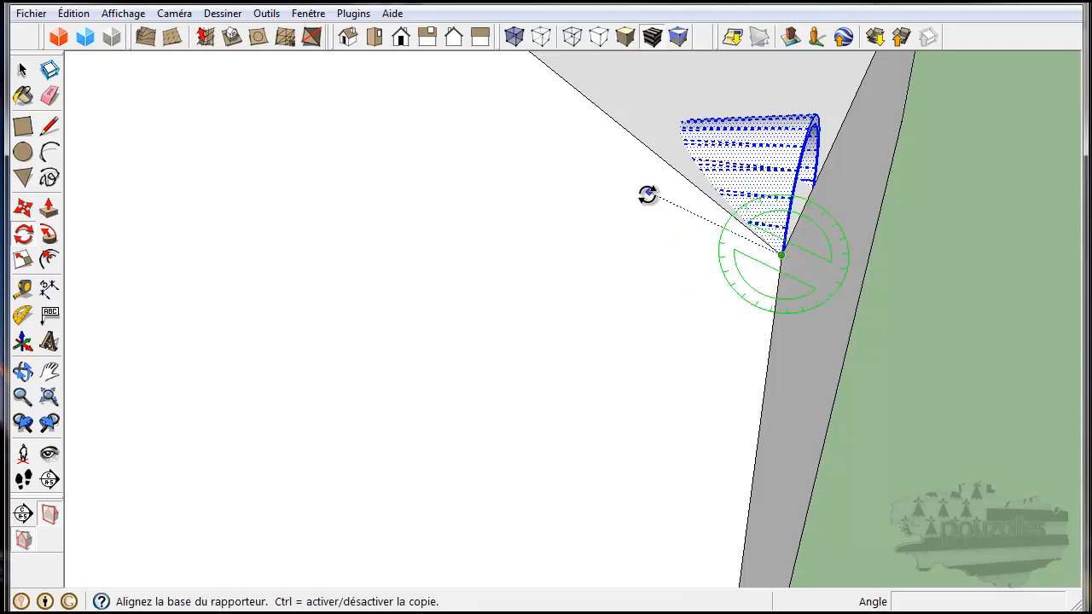
left_click(625, 222)
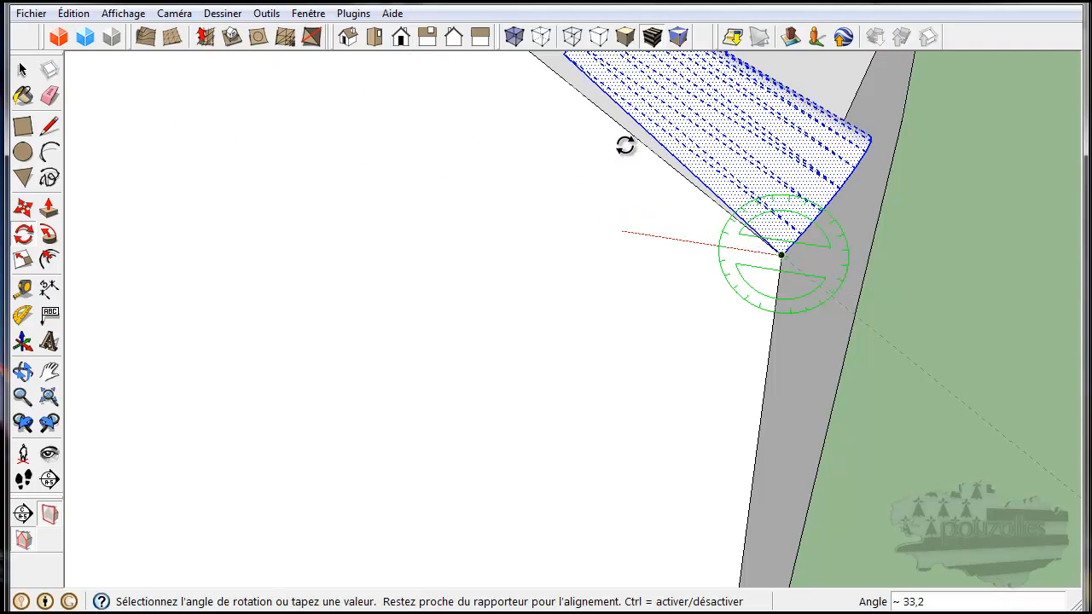
left_click(624, 147)
middle_click_drag(622, 158, 587, 337)
scroll(695, 176, "down", 6)
scroll(720, 363, "down", 3)
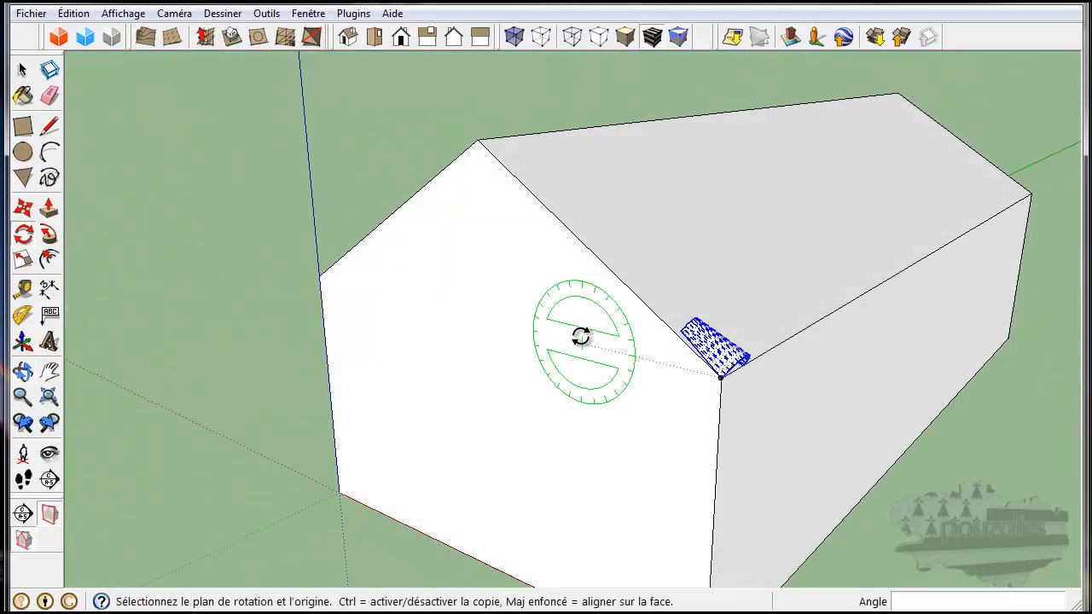
Try scaling the rotated, ungrouped tile down along the red and green axes and from its upper rear edge
left_click(23, 258)
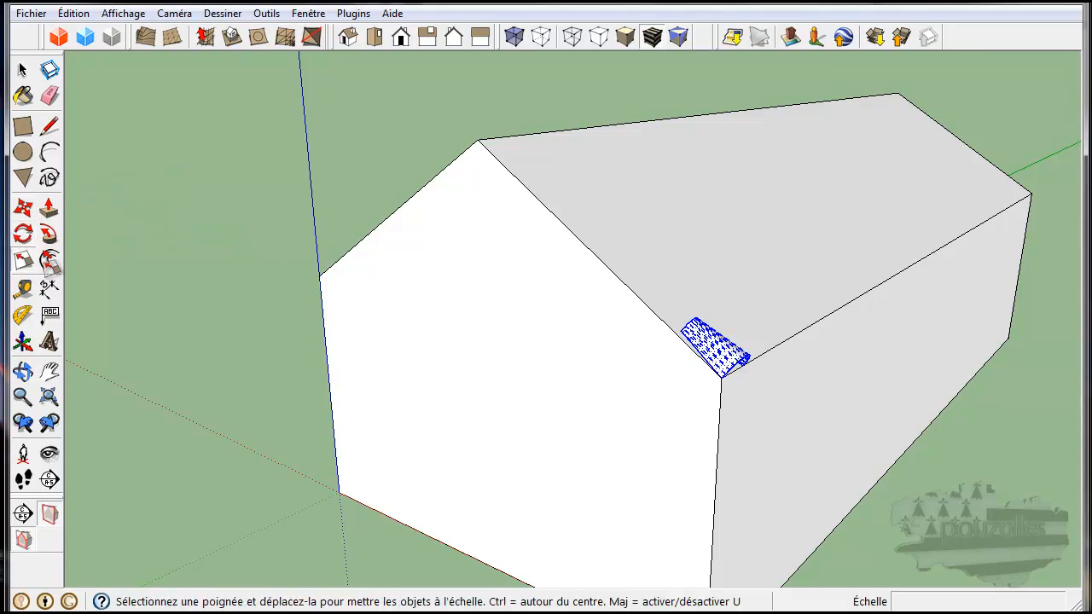
scroll(732, 384, "up", 3)
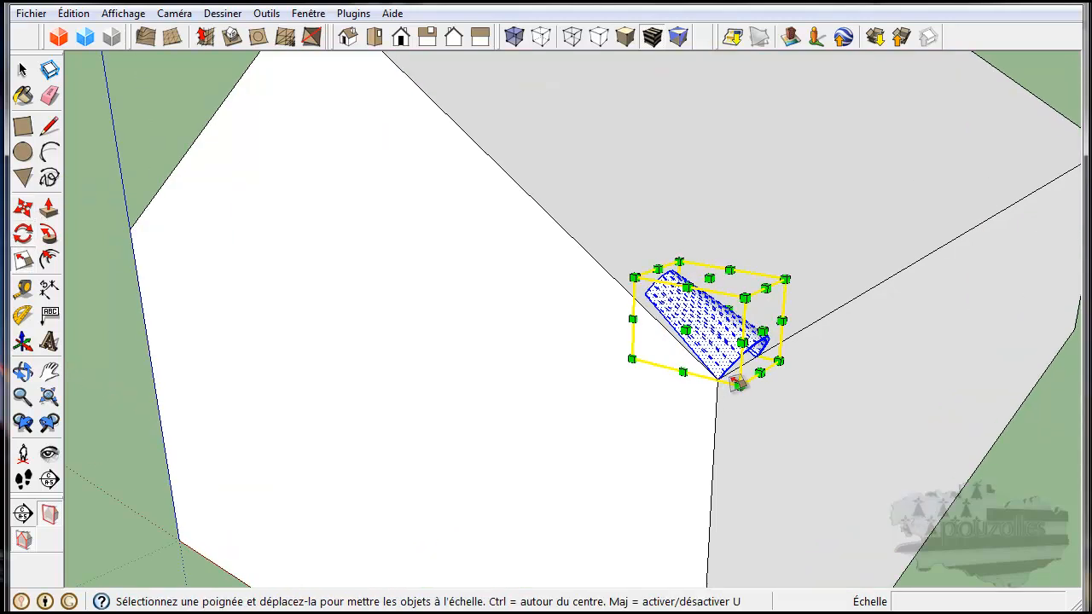
middle_click_drag(815, 315, 768, 369)
left_click_drag(783, 349, 739, 350)
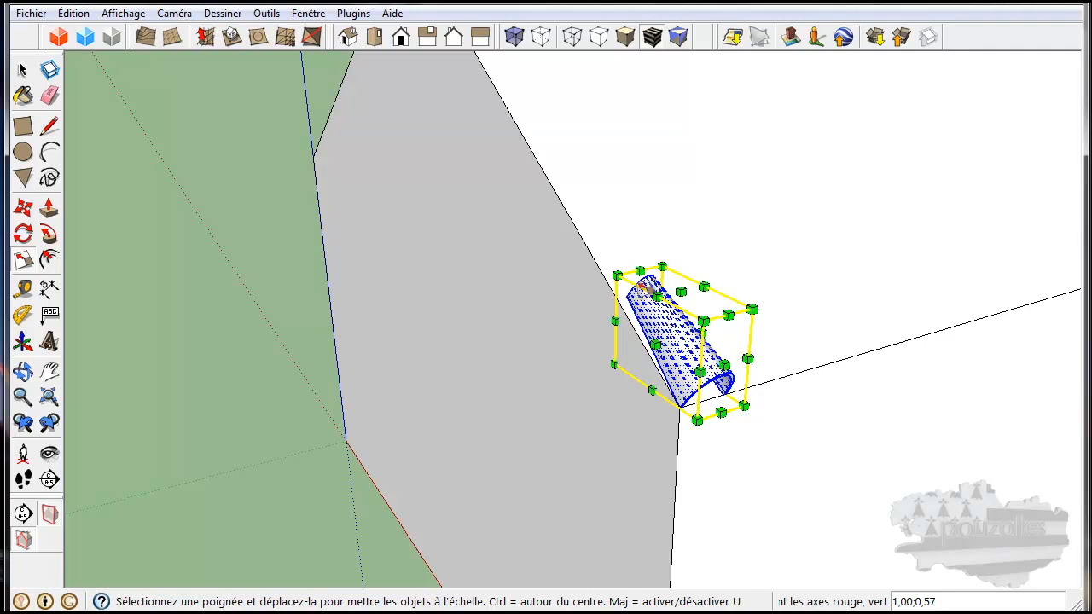
left_click_drag(640, 272, 664, 320)
middle_click_drag(666, 447, 623, 359)
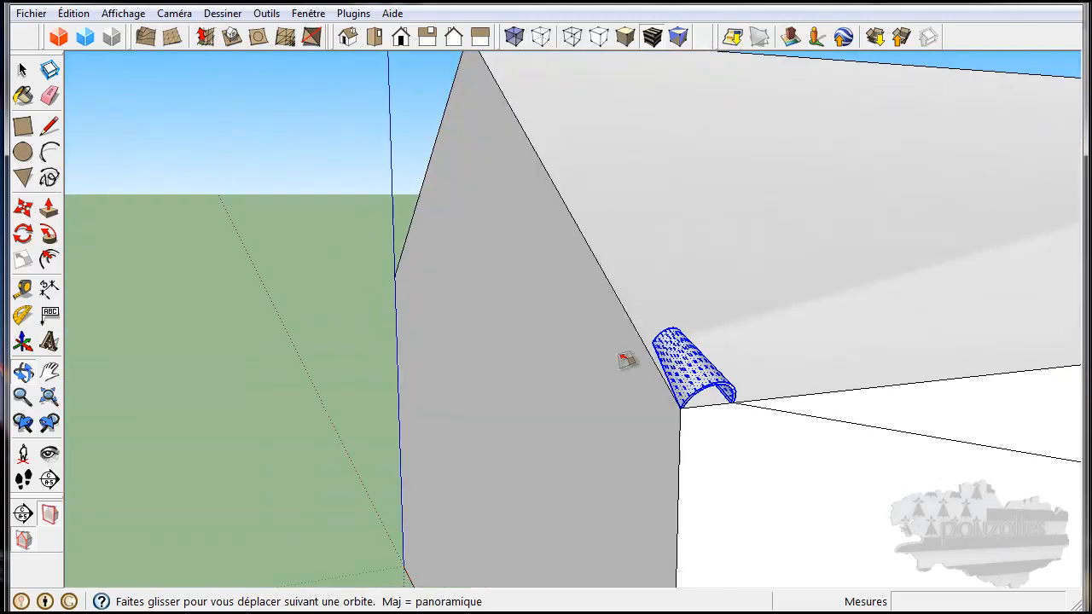
scroll(623, 359, "down", 3)
scroll(793, 427, "down", 3)
middle_click_drag(815, 439, 612, 417)
scroll(543, 390, "up", 5)
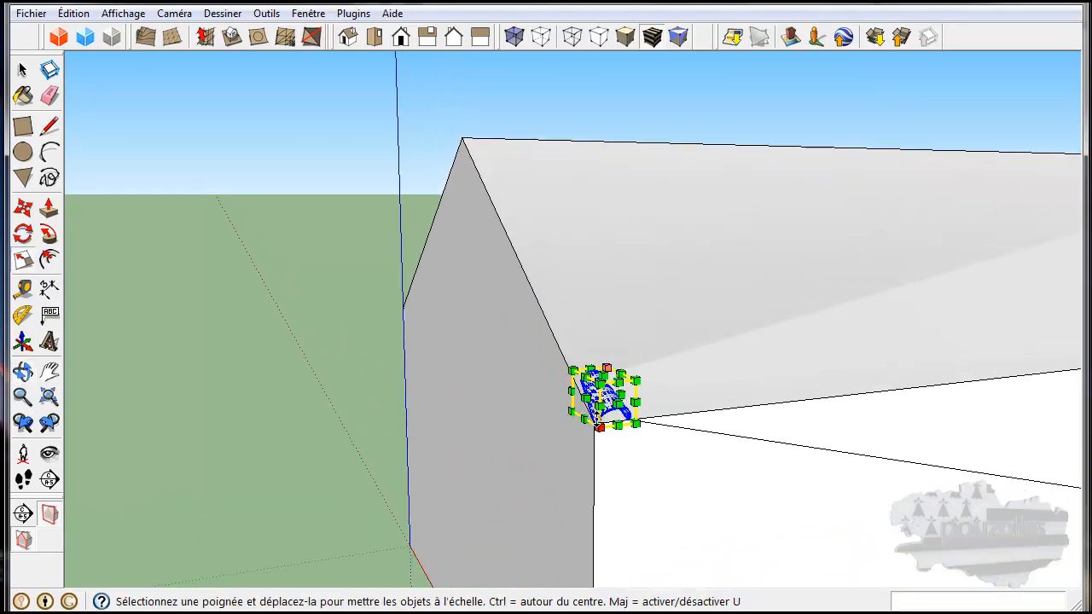
scroll(600, 422, "up", 4)
middle_click_drag(605, 488, 771, 471)
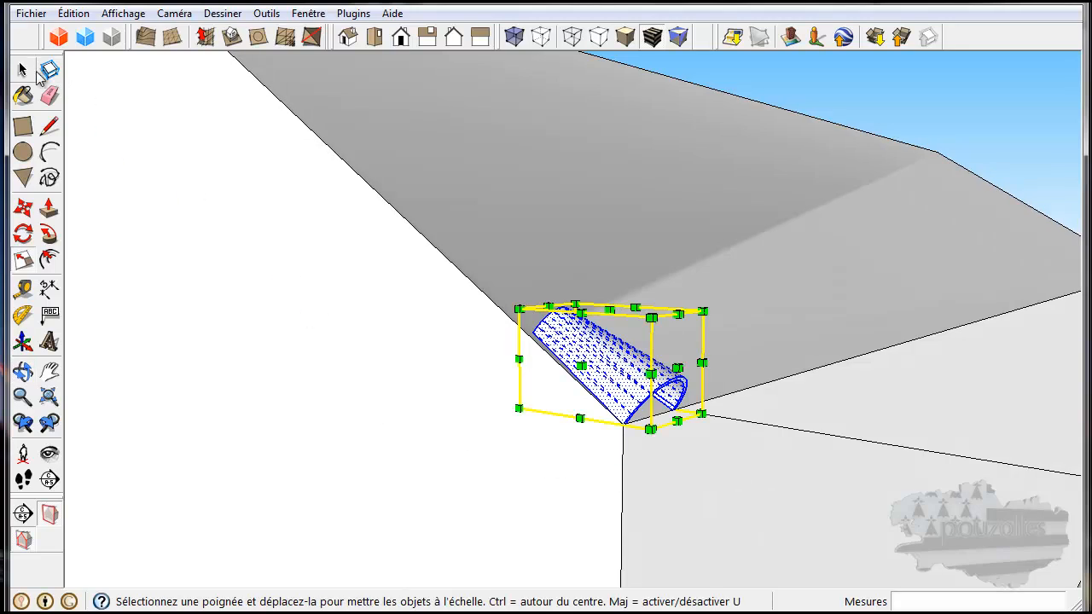
Undo the tile's scaling and restore its rotation onto the roof slope
left_click(23, 70)
left_click(32, 210)
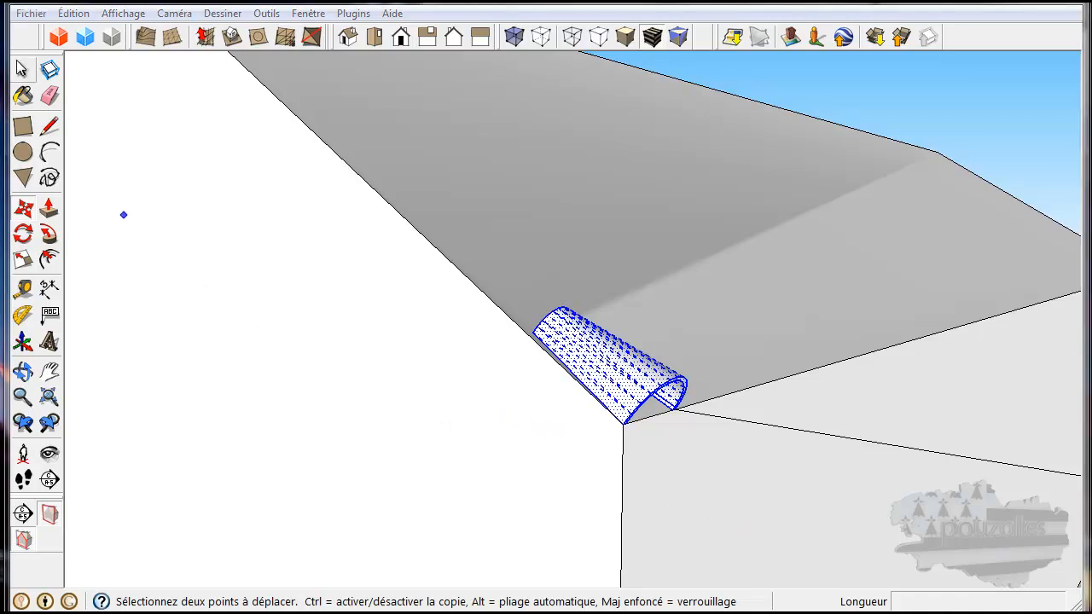
key("space")
scroll(707, 447, "down", 5)
middle_click_drag(791, 453, 933, 388)
mouse_move(996, 426)
left_mouse_down()
mouse_move(1012, 392)
mouse_move(1002, 407)
mouse_move(1002, 395)
mouse_move(755, 466)
mouse_move(729, 485)
mouse_move(768, 476)
mouse_move(758, 459)
left_mouse_up()
middle_click_drag(758, 460, 759, 459)
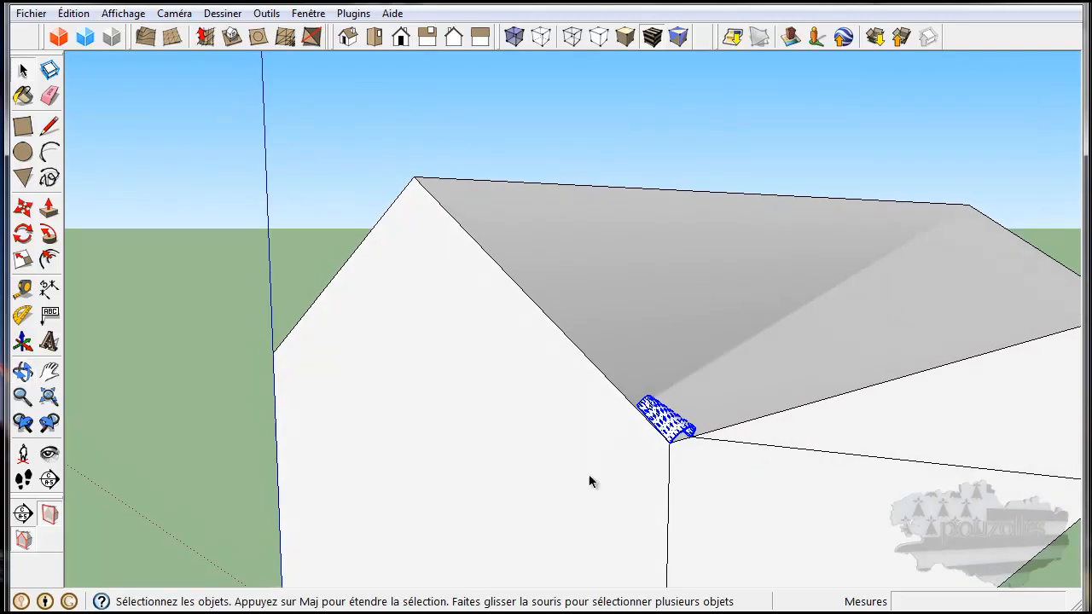
left_click(23, 71)
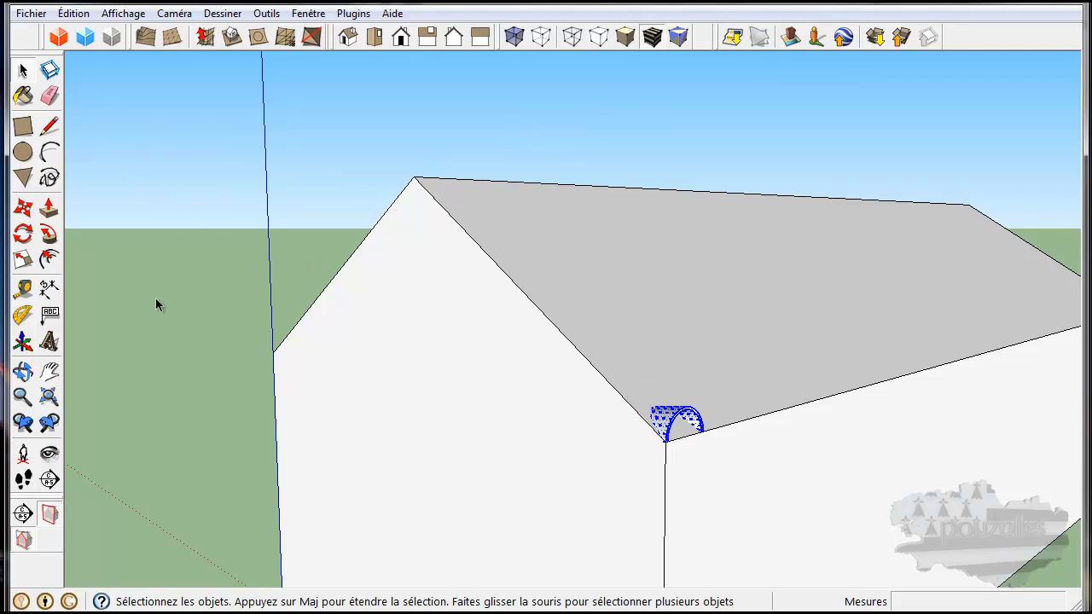
left_click(74, 13)
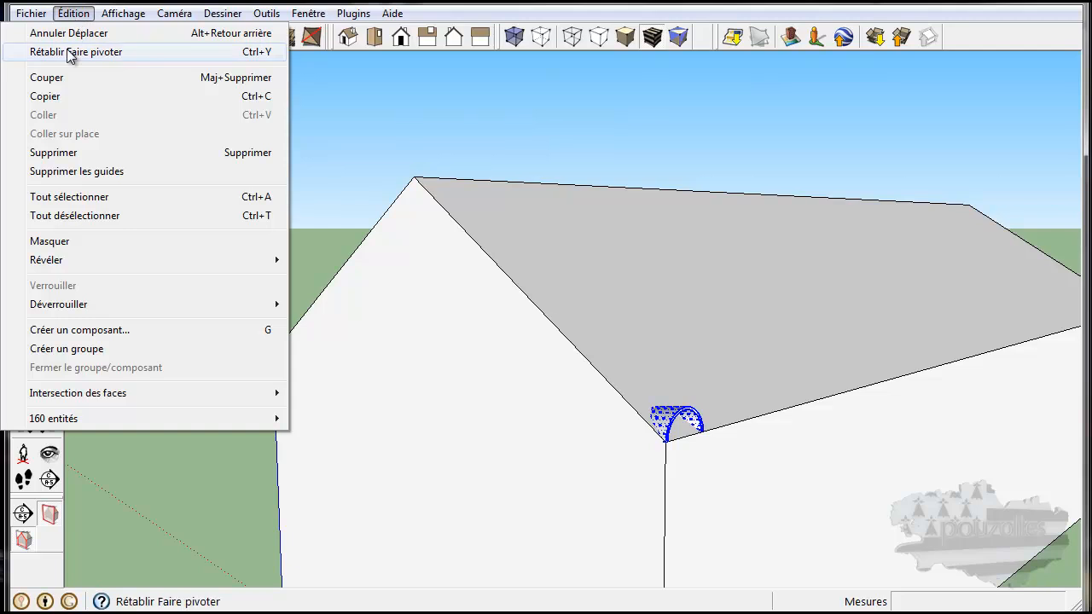
left_click(70, 53)
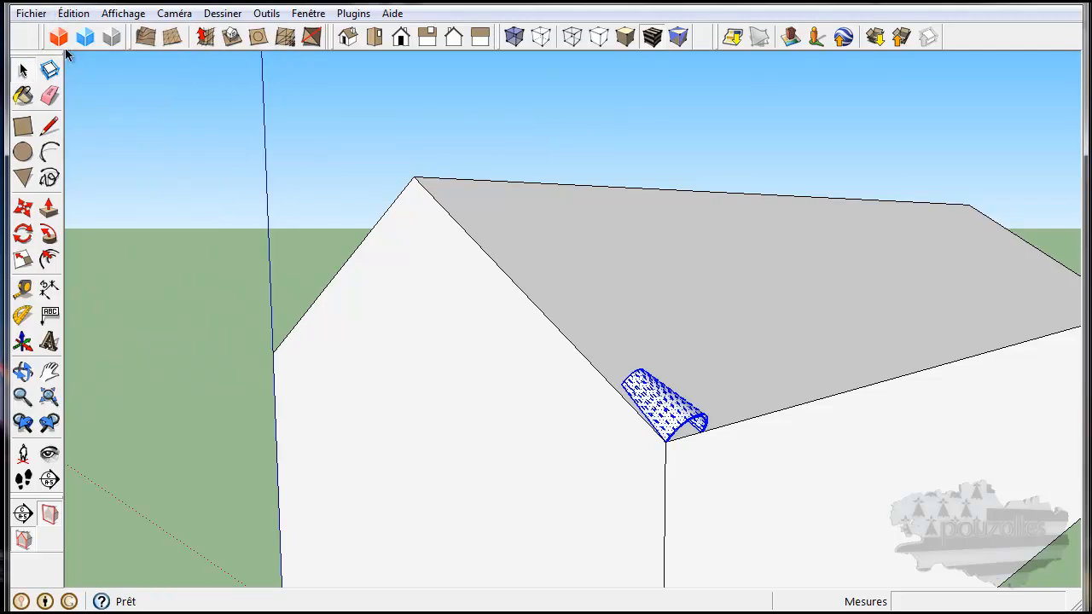
Turn the rotated tile into a group and scale it down from its upper rear edge
right_click(664, 406)
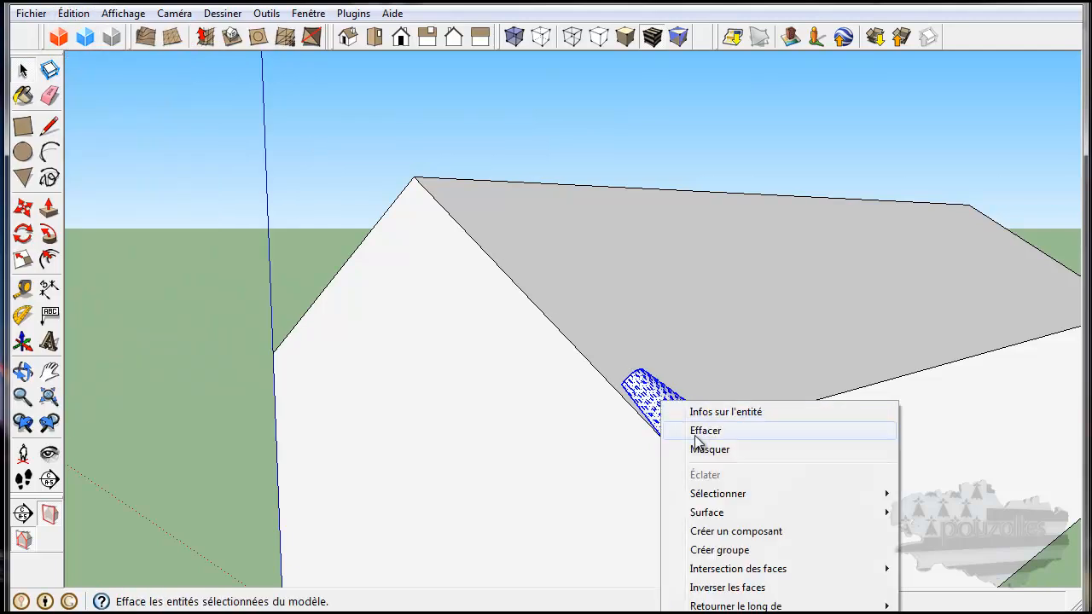
left_click(719, 550)
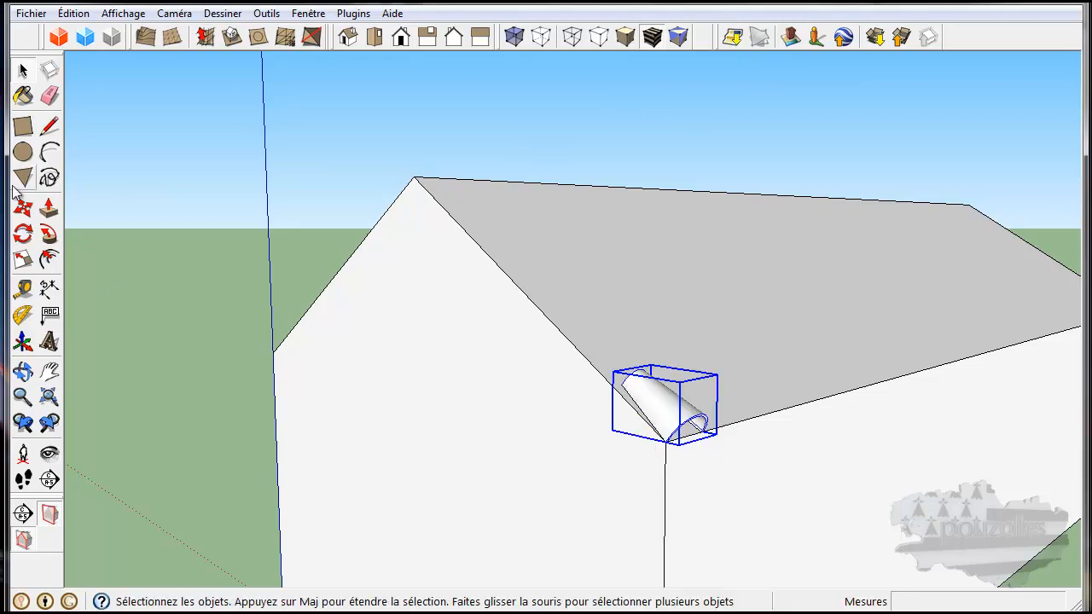
left_click(23, 257)
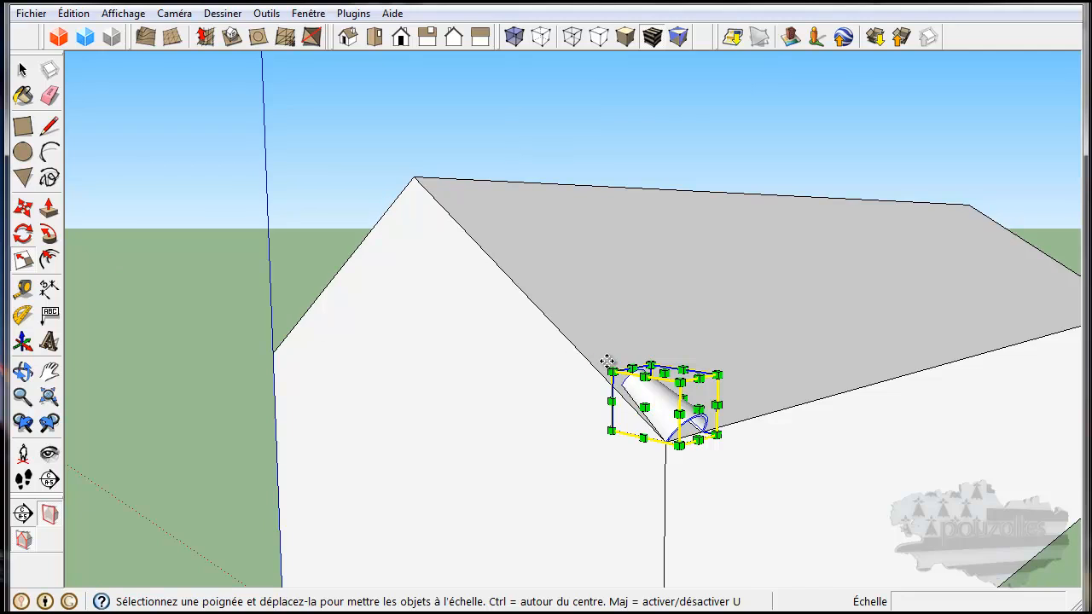
left_click_drag(633, 365, 650, 390)
Narrow the tile group slightly across its width along the green axis
middle_click_drag(650, 391, 546, 469)
scroll(646, 463, "up", 6)
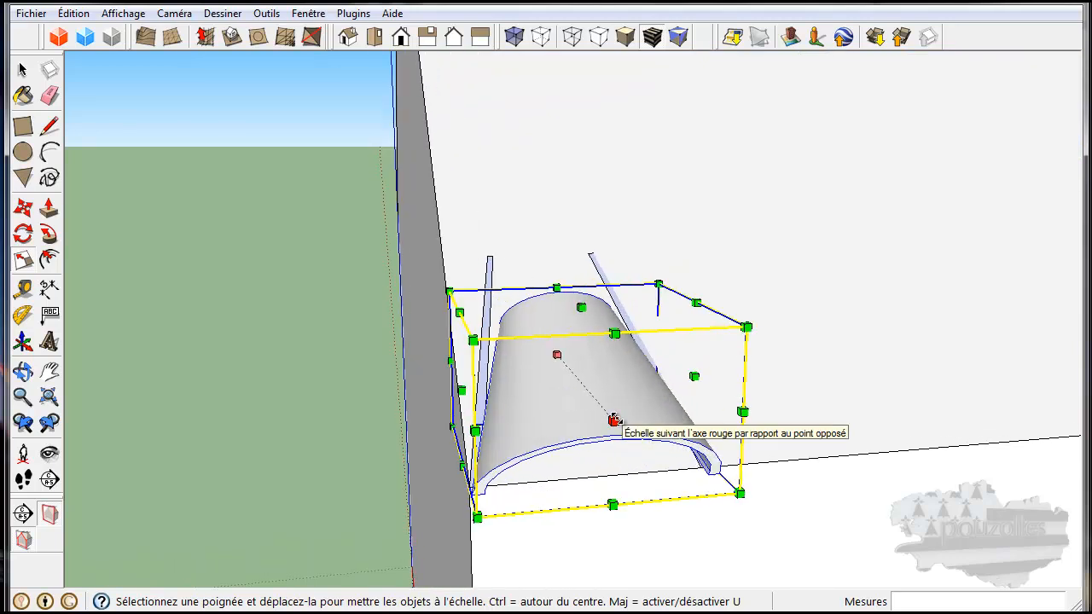
left_click_drag(695, 376, 626, 379)
middle_click_drag(450, 557, 605, 470)
key("s")
Move the tile group about 0.02 m so its front lower corner sits on the eaves corner again
left_click(24, 211)
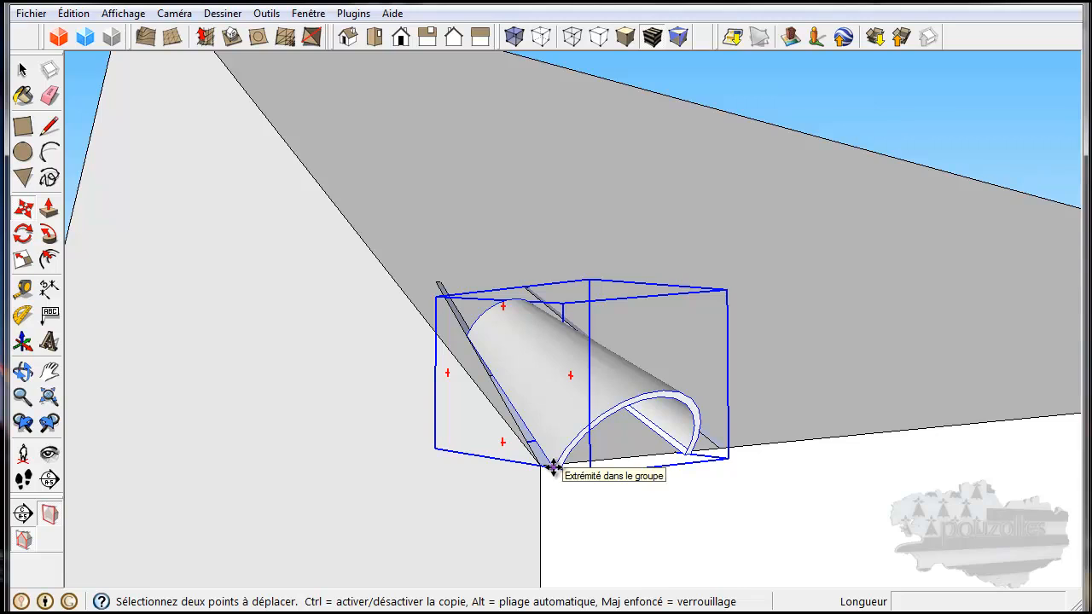
left_click(554, 467)
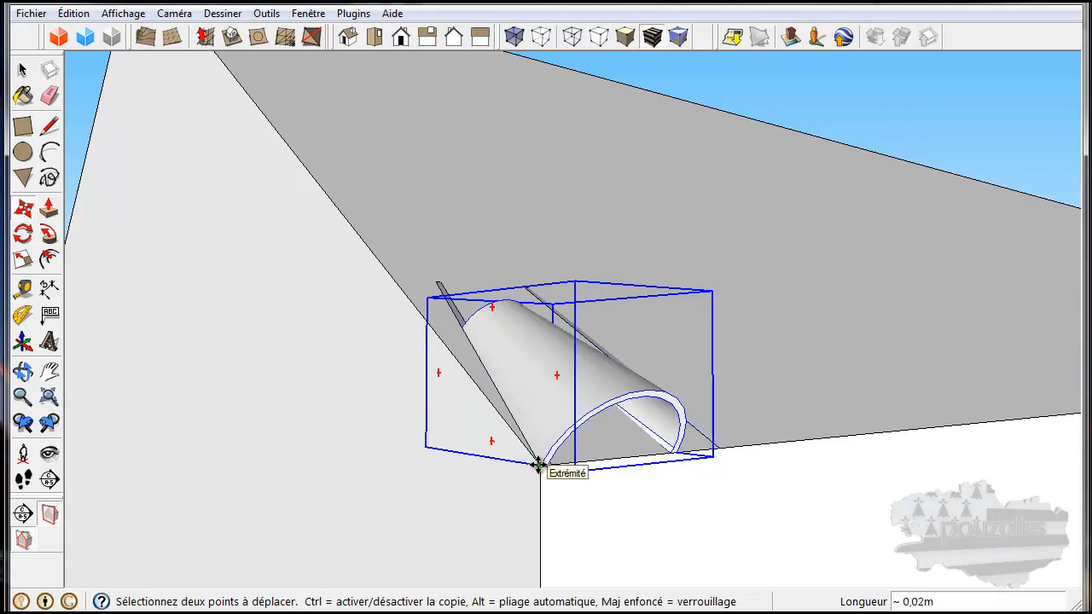
middle_click_drag(429, 452, 629, 509)
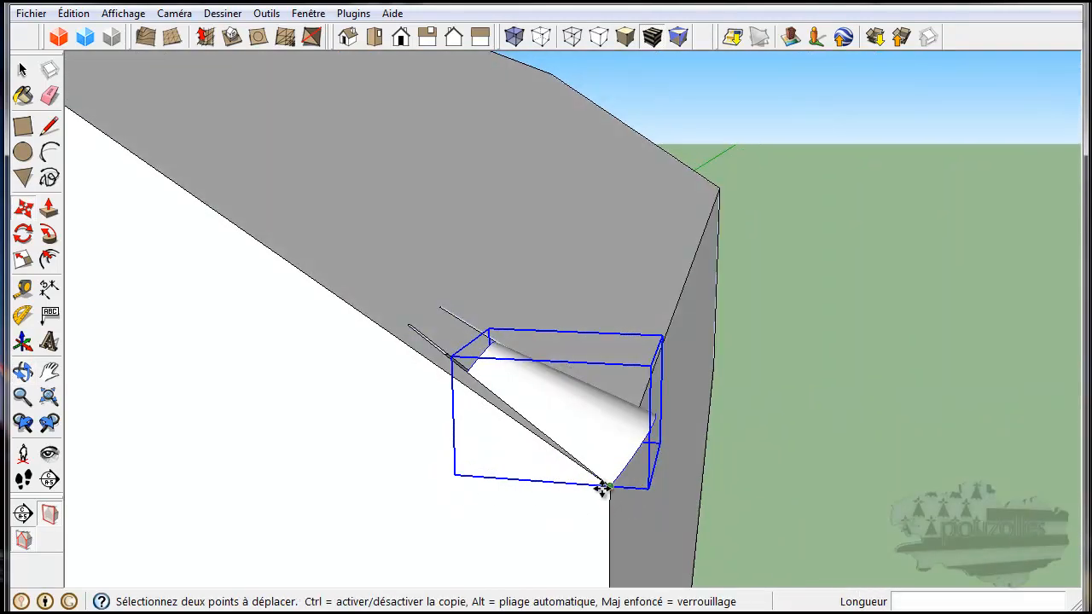
Copy the tile group about 1.74 m up the gable edge to the ridge and divide the distance into 30 evenly spaced copies
left_click(471, 373)
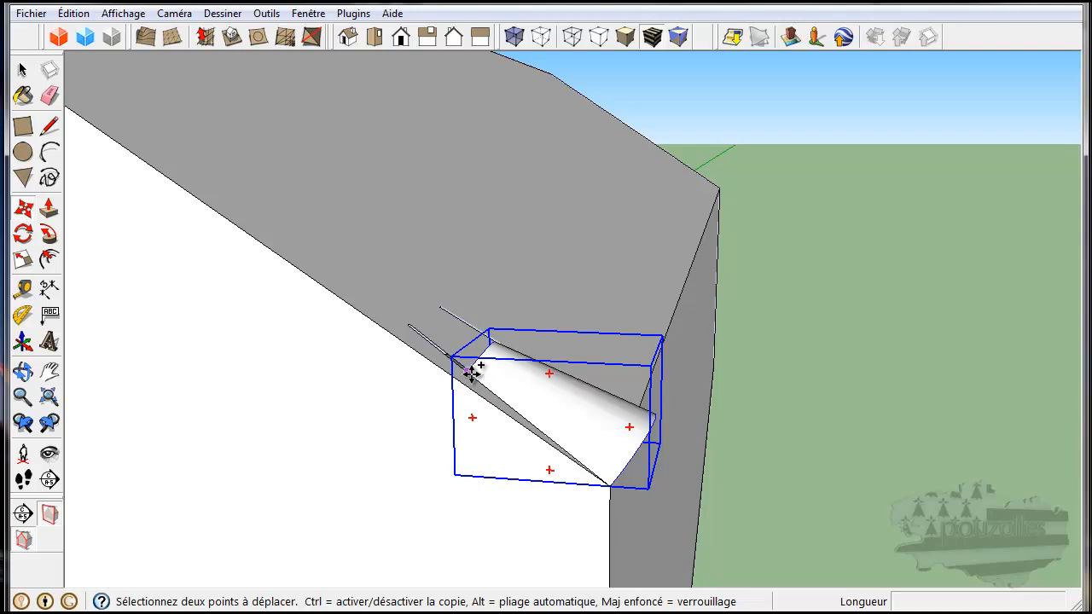
left_click(472, 374)
scroll(425, 315, "down", 4)
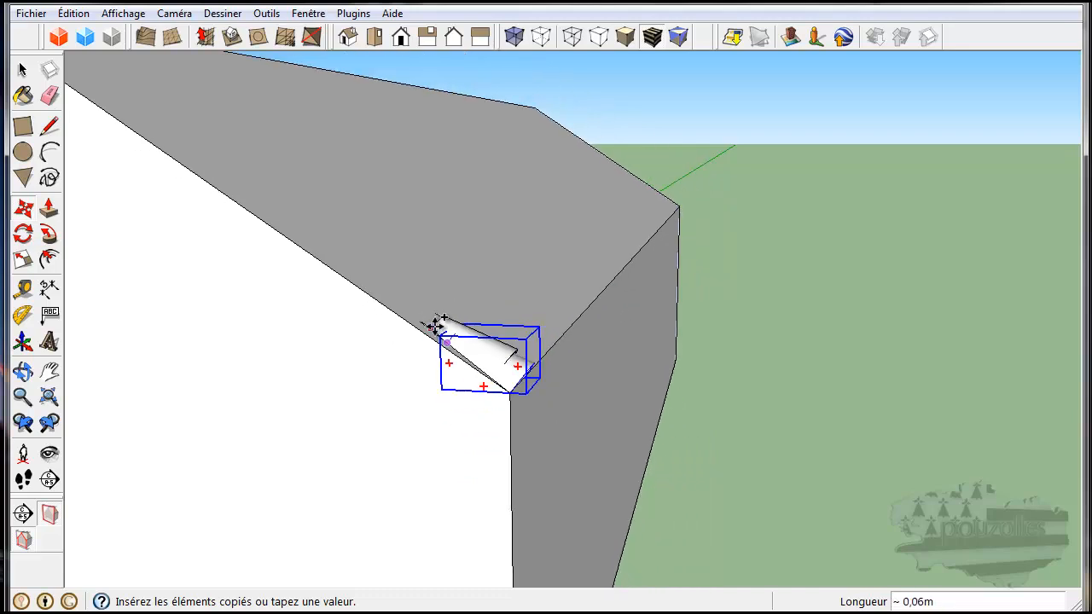
middle_click_drag(419, 316, 745, 454)
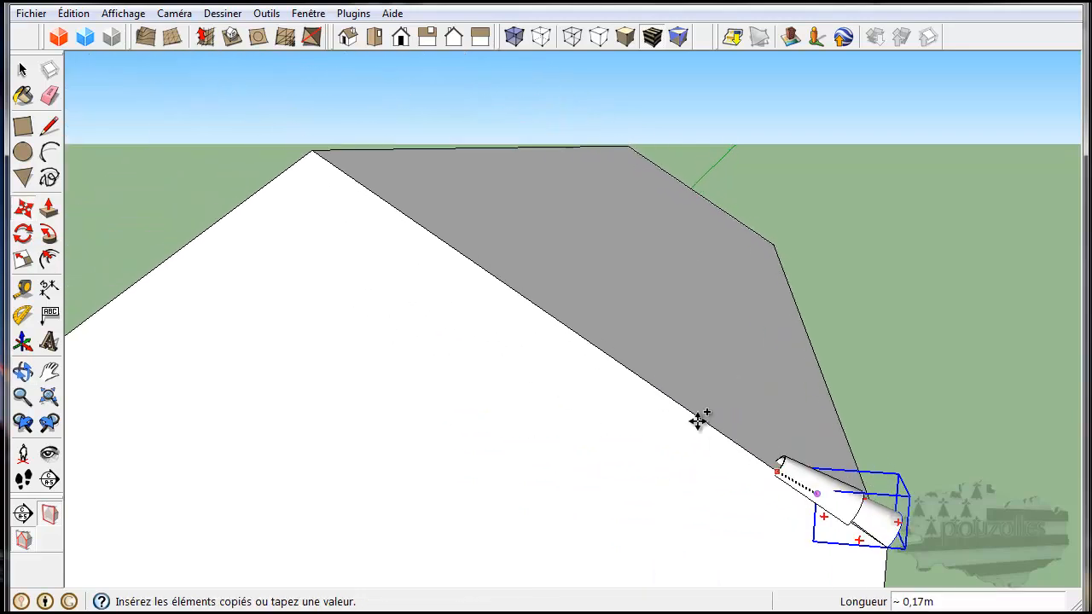
scroll(331, 157, "up", 1)
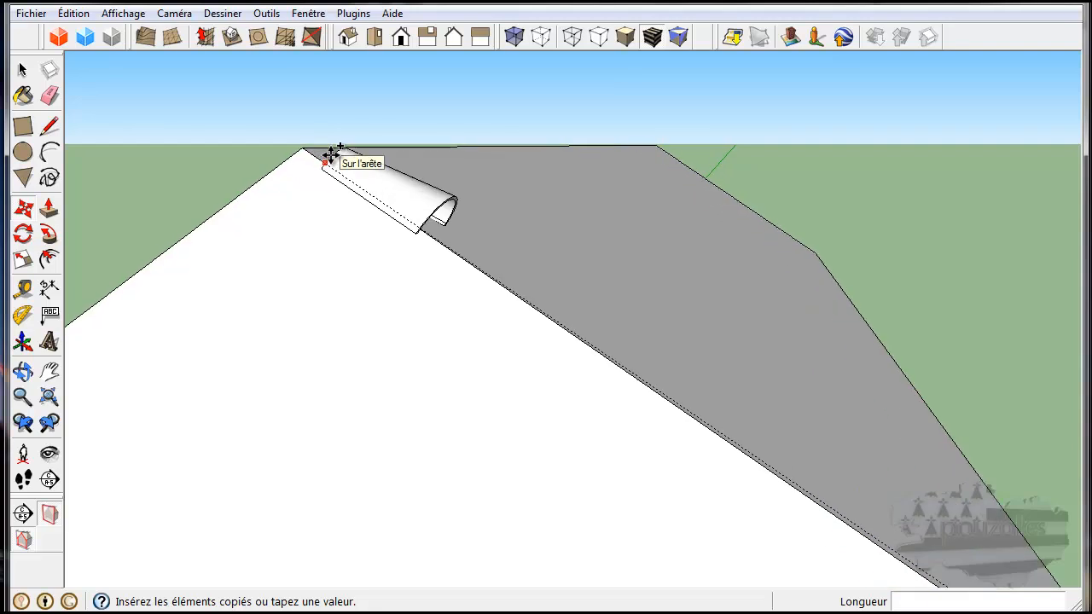
scroll(331, 156, "up", 2)
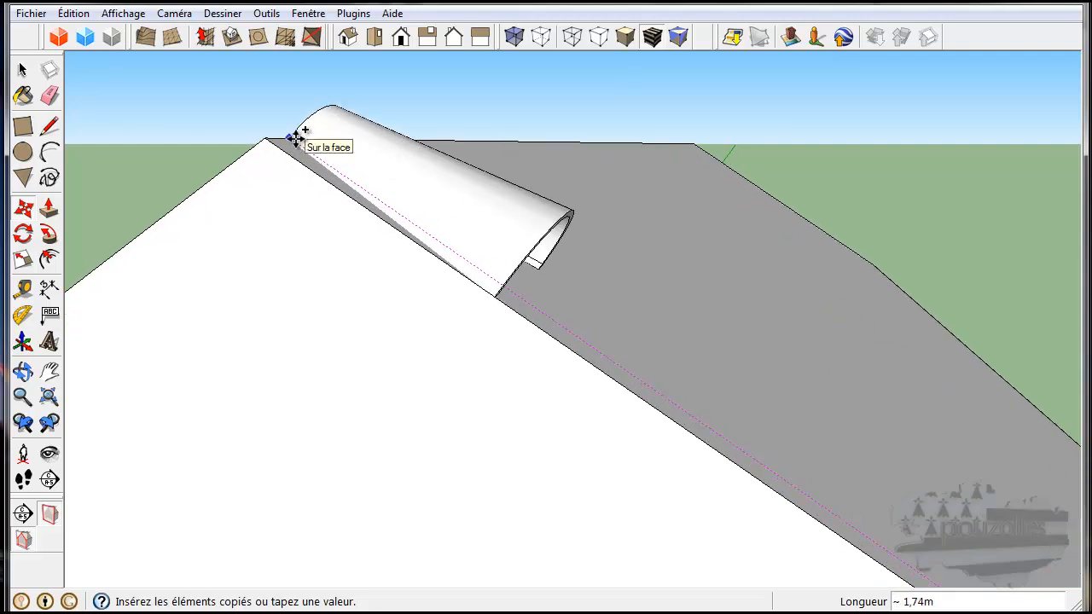
left_click(295, 137)
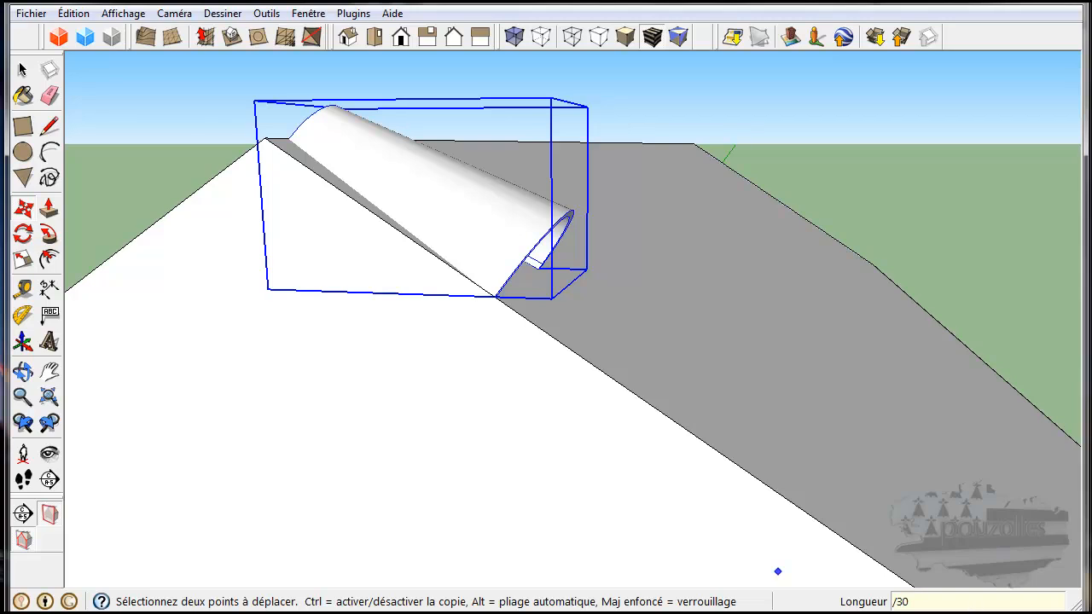
key("Return")
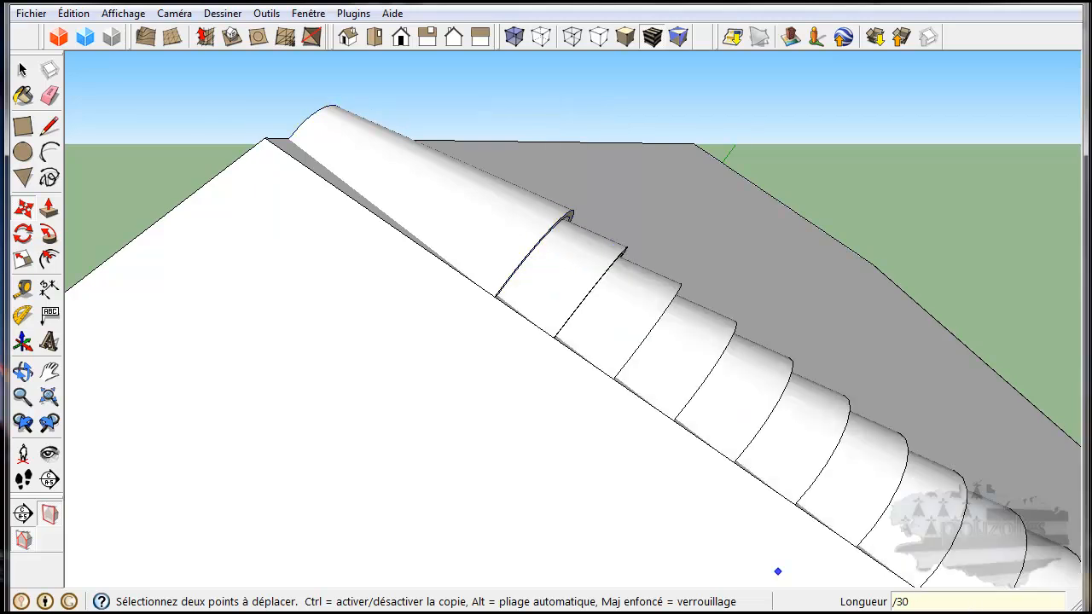
Undo the array of 30 tile copies along the gable edge
scroll(777, 571, "down", 5)
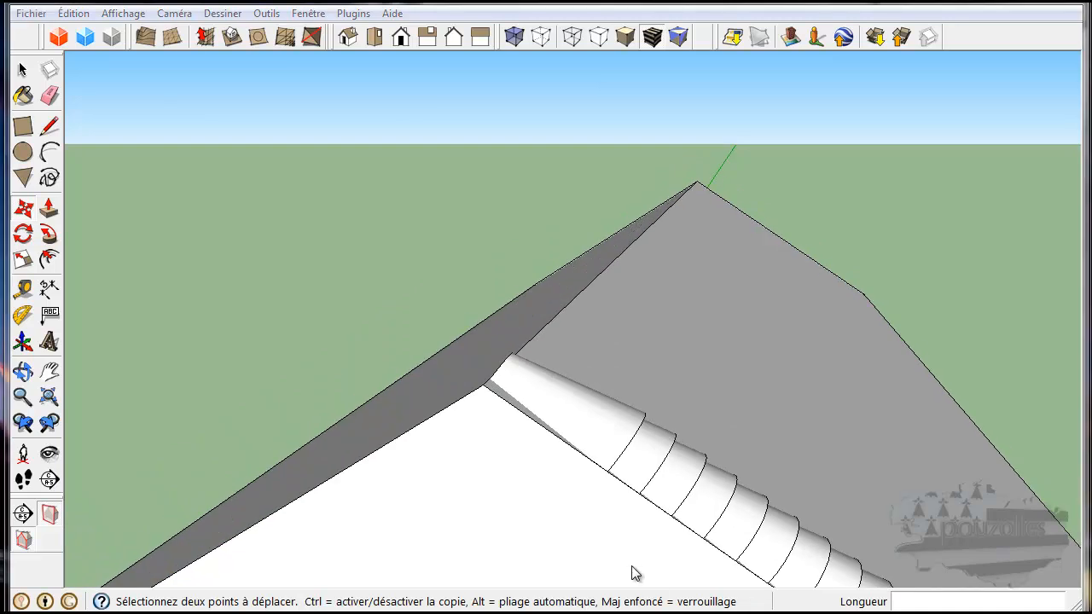
middle_click_drag(592, 519, 384, 347)
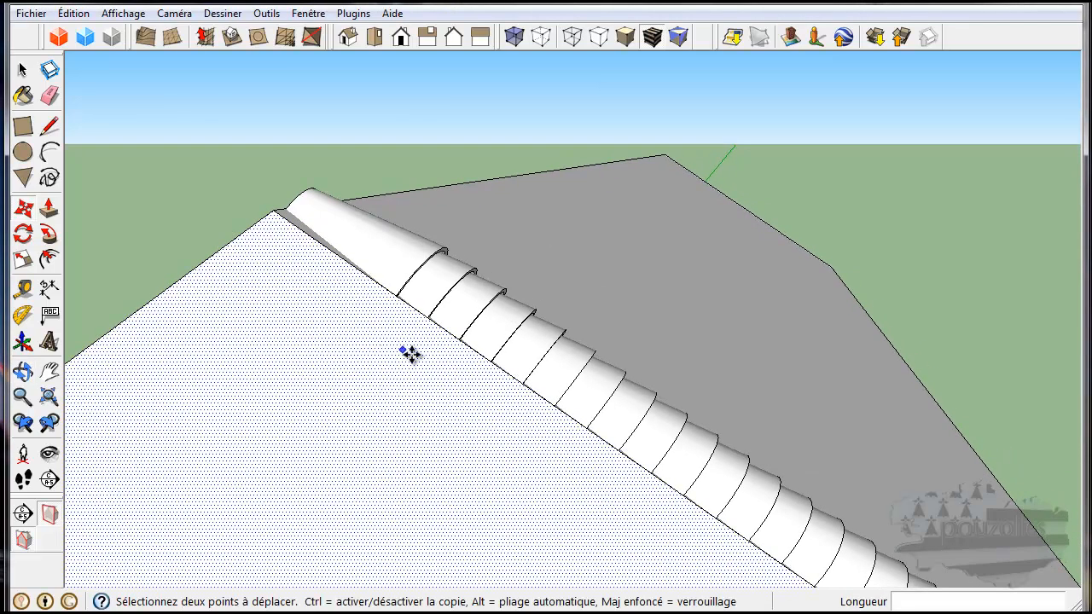
scroll(409, 356, "down", 2)
left_click(25, 70)
middle_click_drag(578, 378, 589, 410)
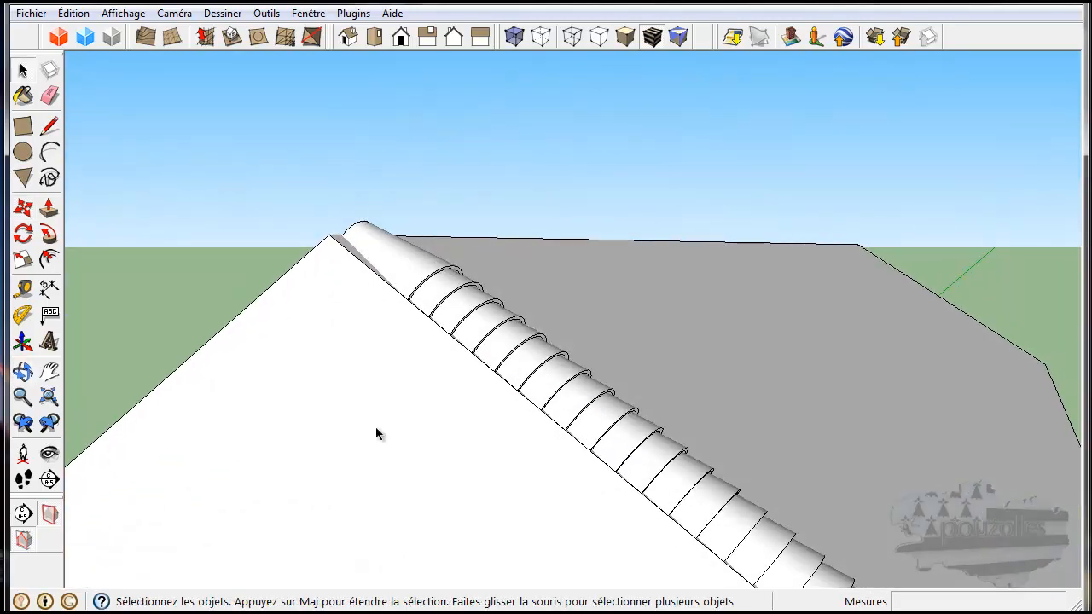
key("ctrl+z")
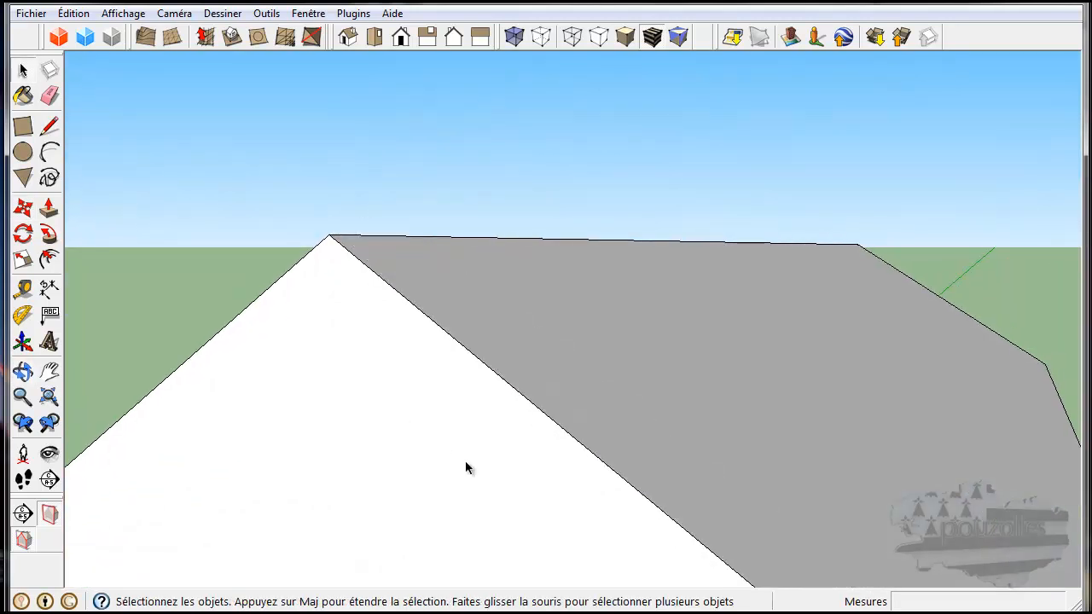
Copy the eaves tile group about 1.74 m up the gable edge to the ridge and divide the distance into 20 evenly spaced copies
middle_click_drag(639, 541, 525, 311)
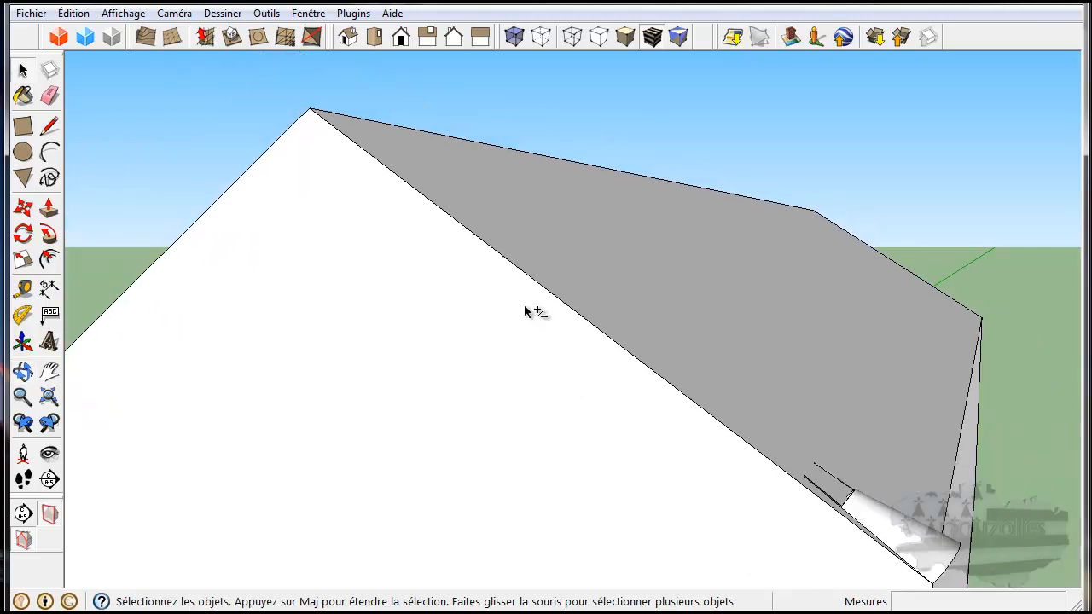
left_click(23, 208)
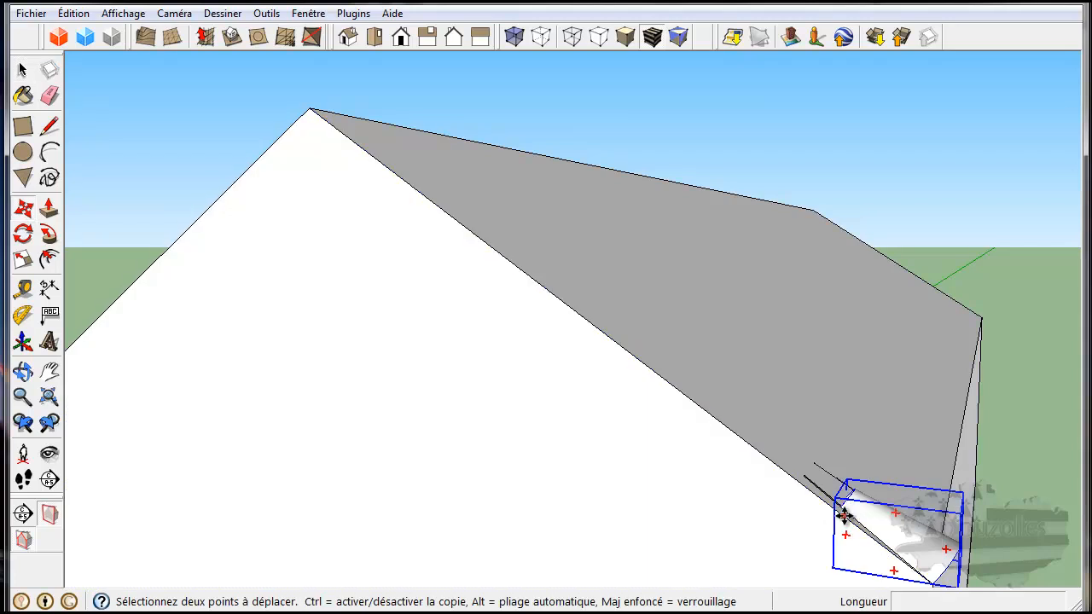
scroll(846, 512, "up", 3)
scroll(843, 513, "up", 1)
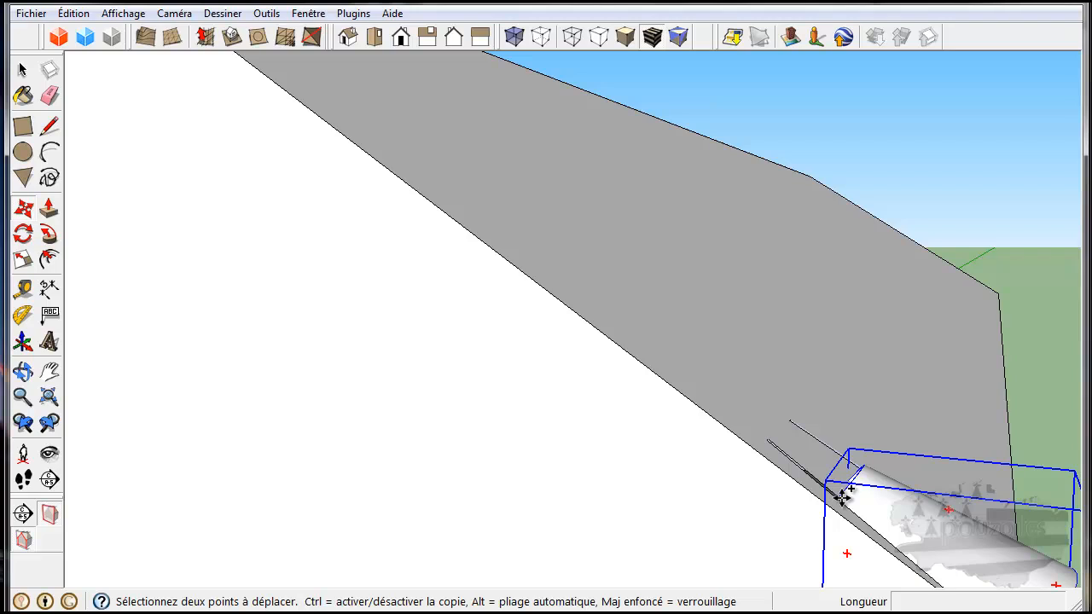
left_click(841, 498)
key("ctrl")
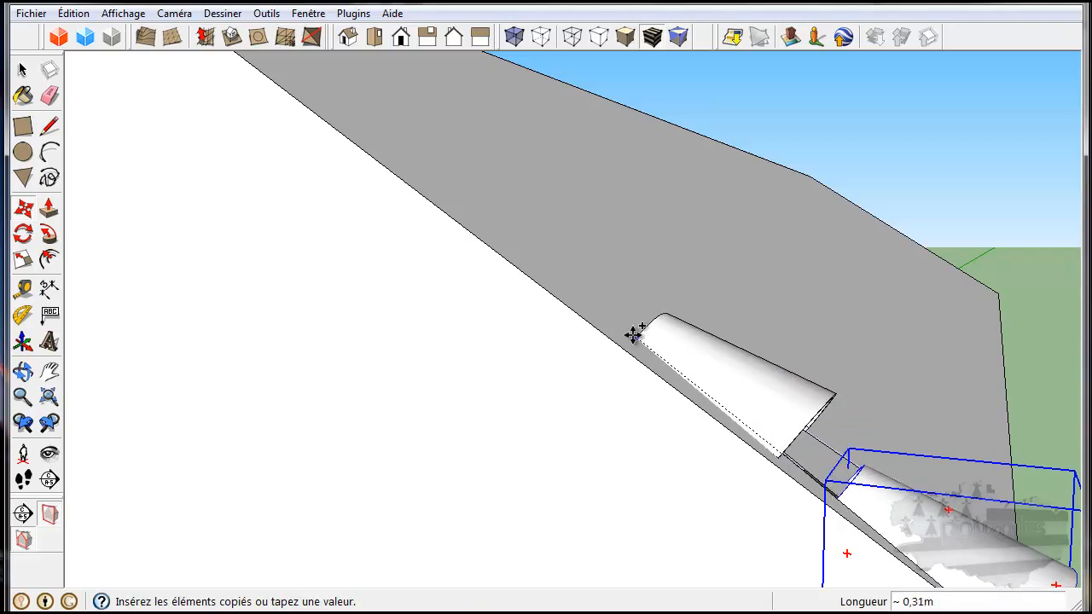
scroll(623, 320, "down", 2)
middle_click_drag(609, 310, 905, 608)
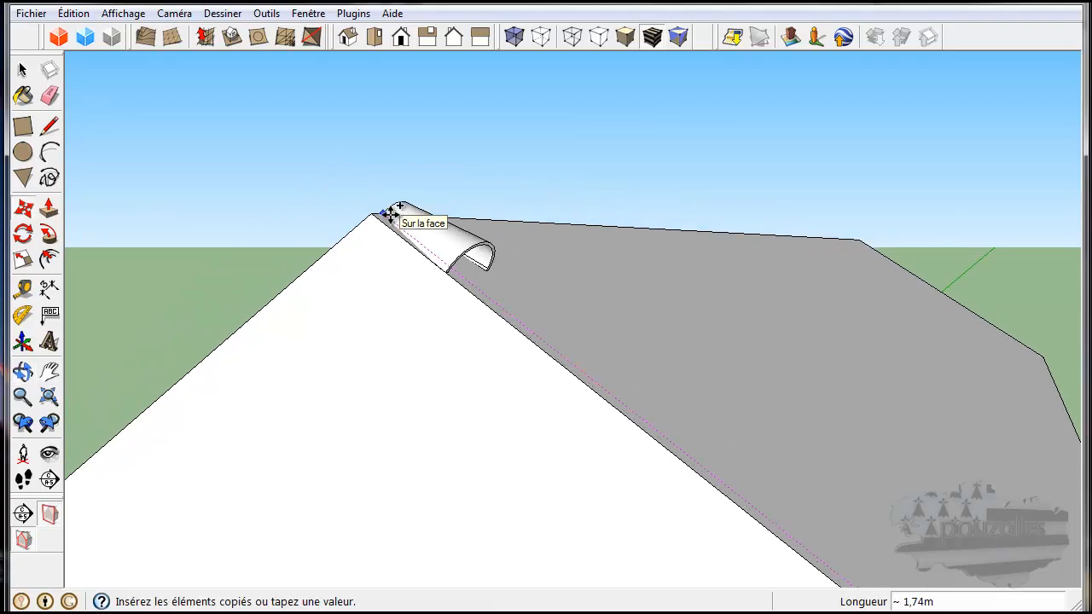
left_click(390, 214)
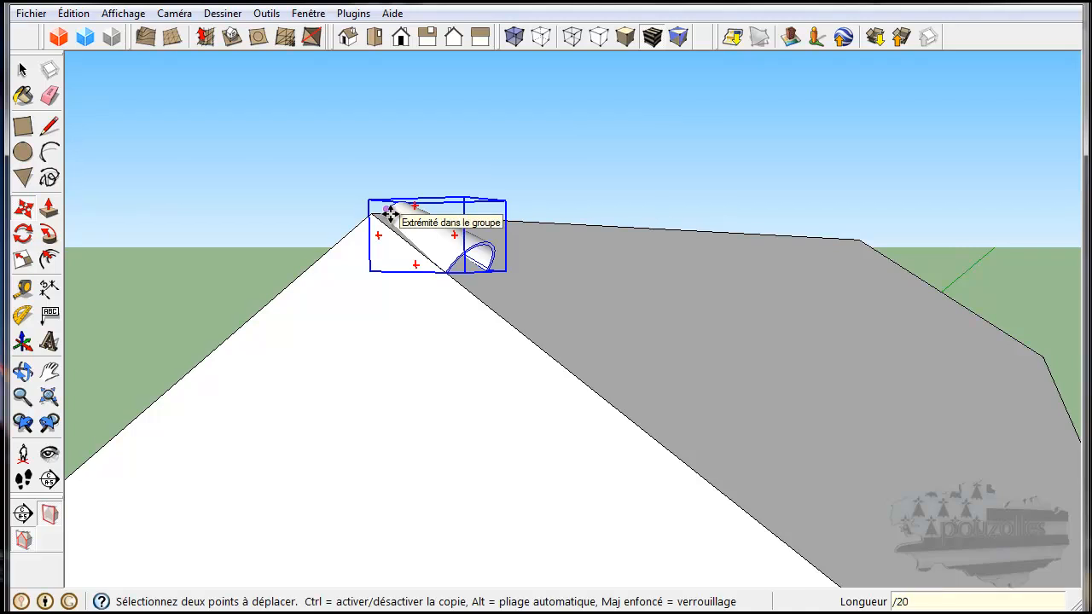
type("/20")
key("Return")
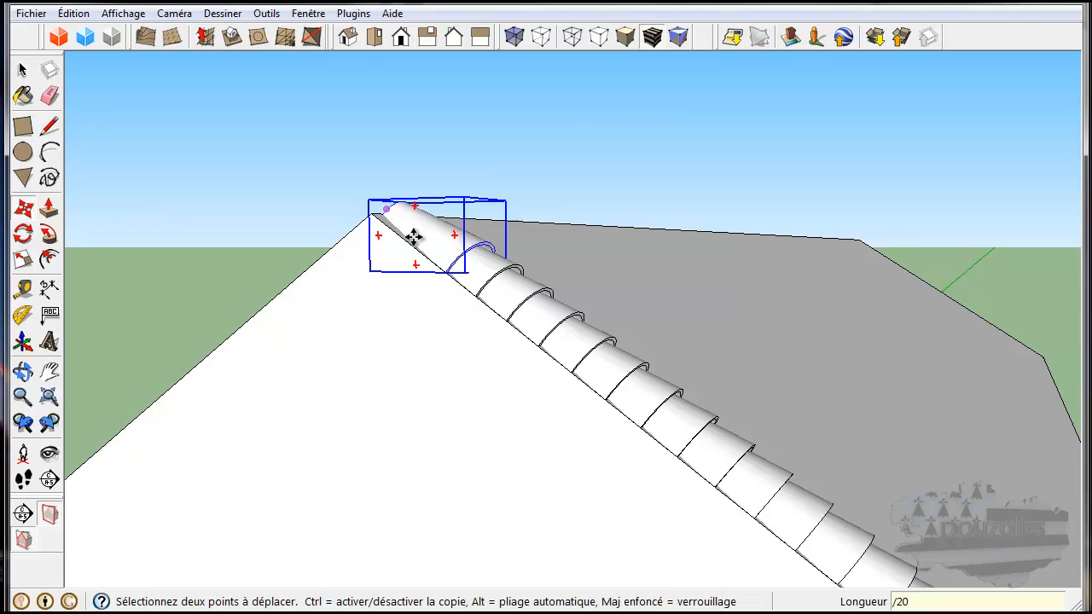
Check the tile spacing along the gable edge from both sides and undo the array of 20 copies
scroll(546, 360, "down", 4)
middle_click_drag(715, 493, 483, 480)
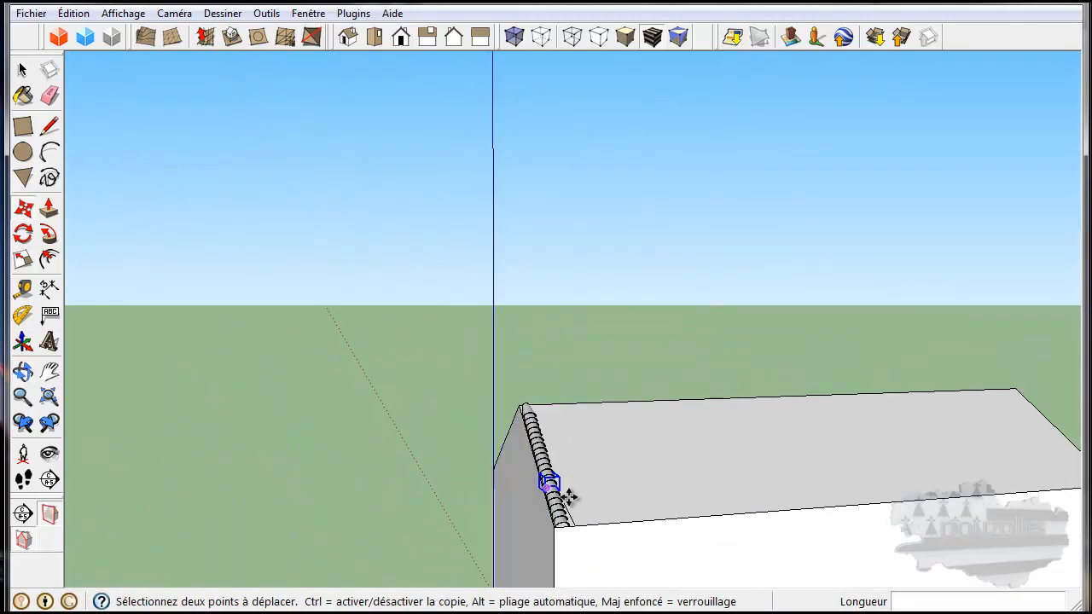
middle_click_drag(657, 538, 842, 512)
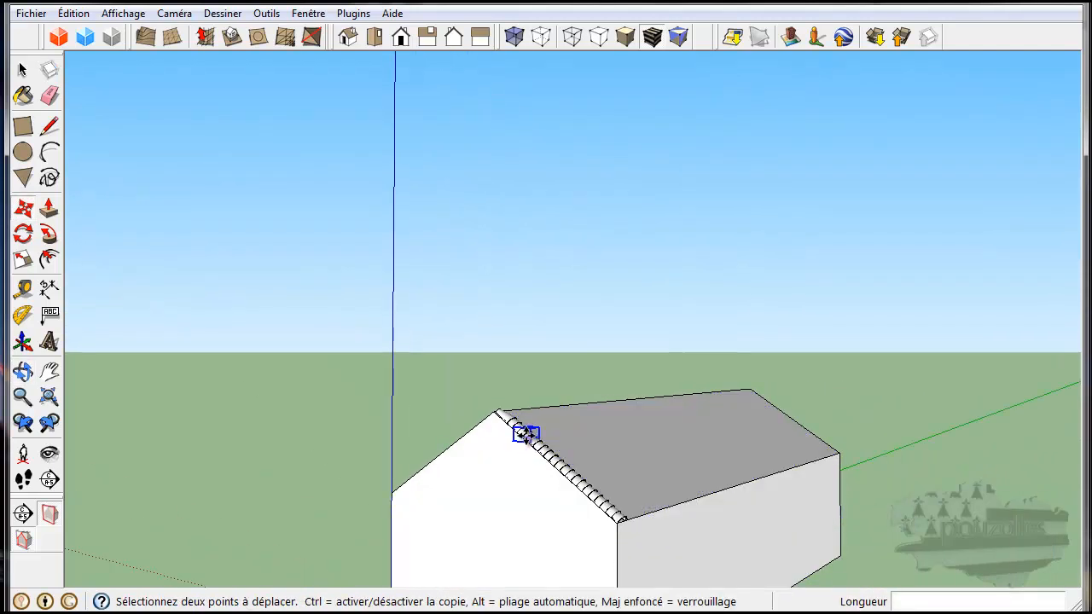
scroll(536, 442, "up", 2)
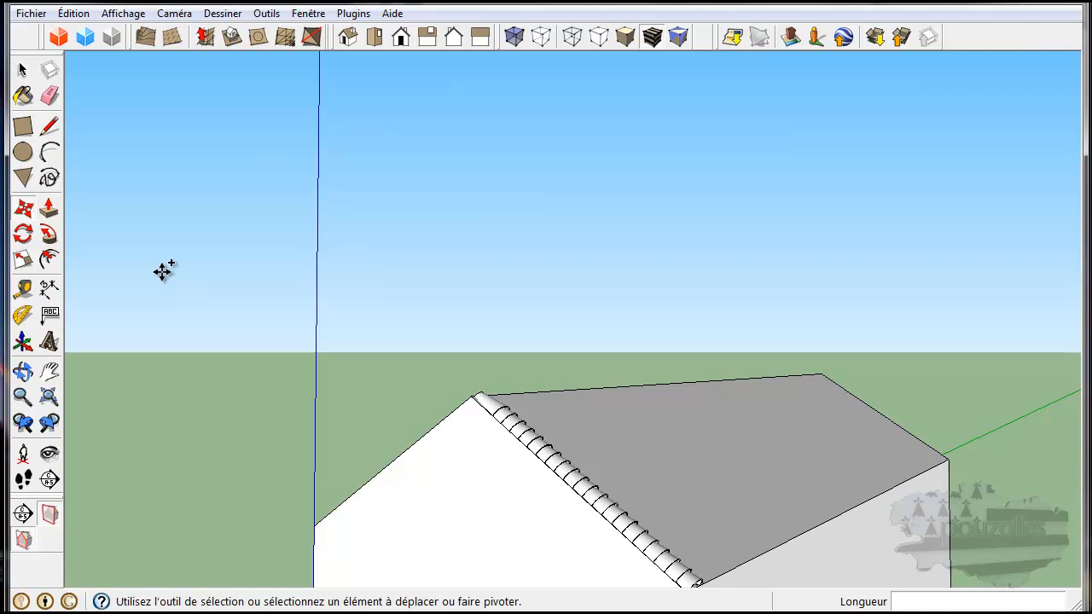
key("ctrl+z")
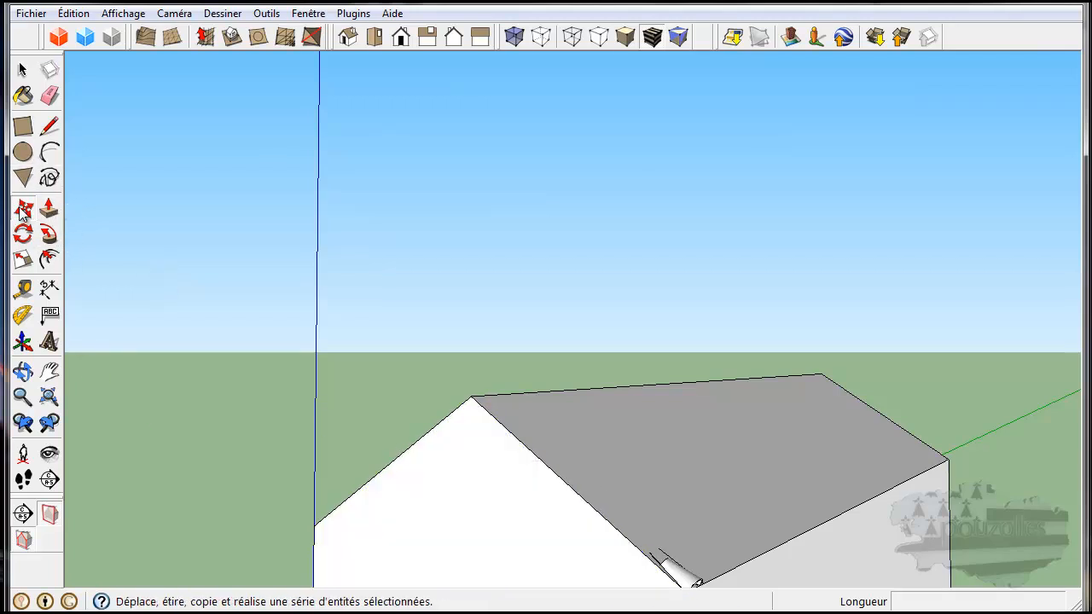
Copy the eaves tile group about 1.74 m up to the ridge and divide the distance into 15 evenly spaced copies
scroll(652, 589, "up", 3)
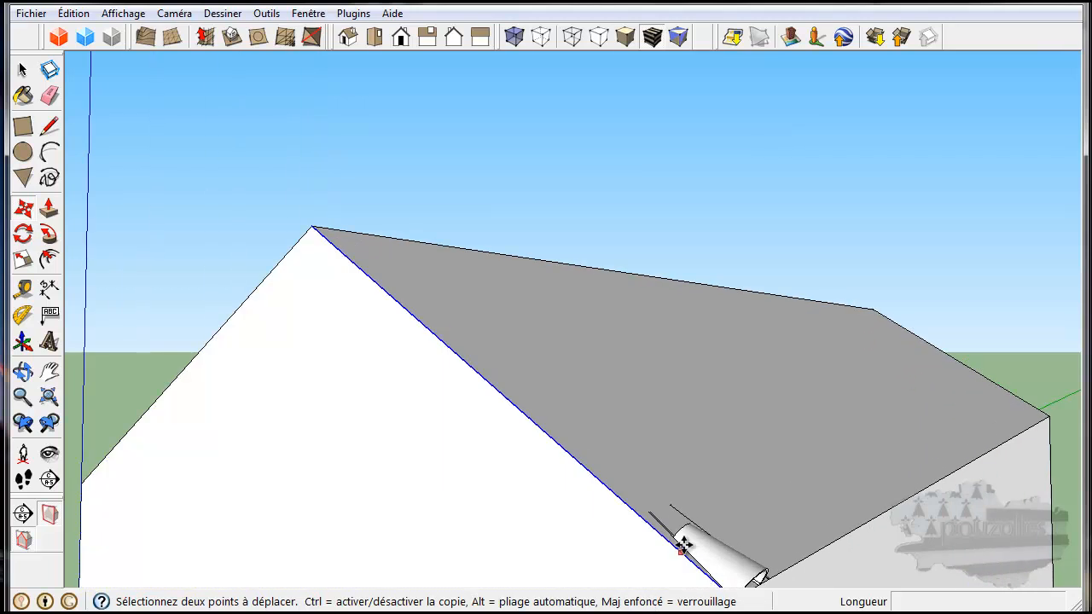
scroll(673, 543, "up", 2)
scroll(674, 543, "up", 1)
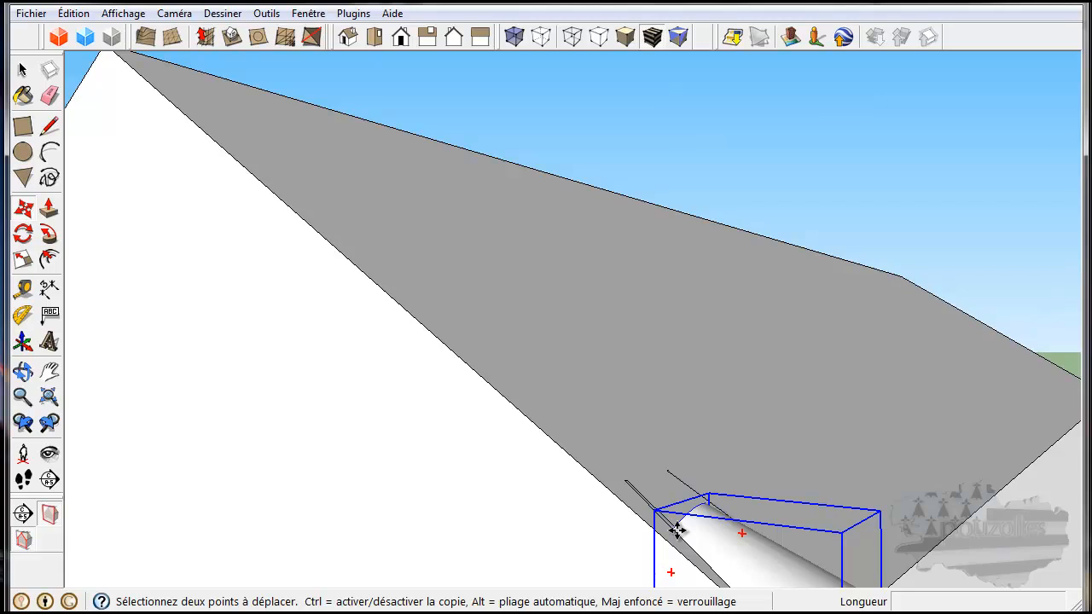
key("ctrl")
left_click(677, 530)
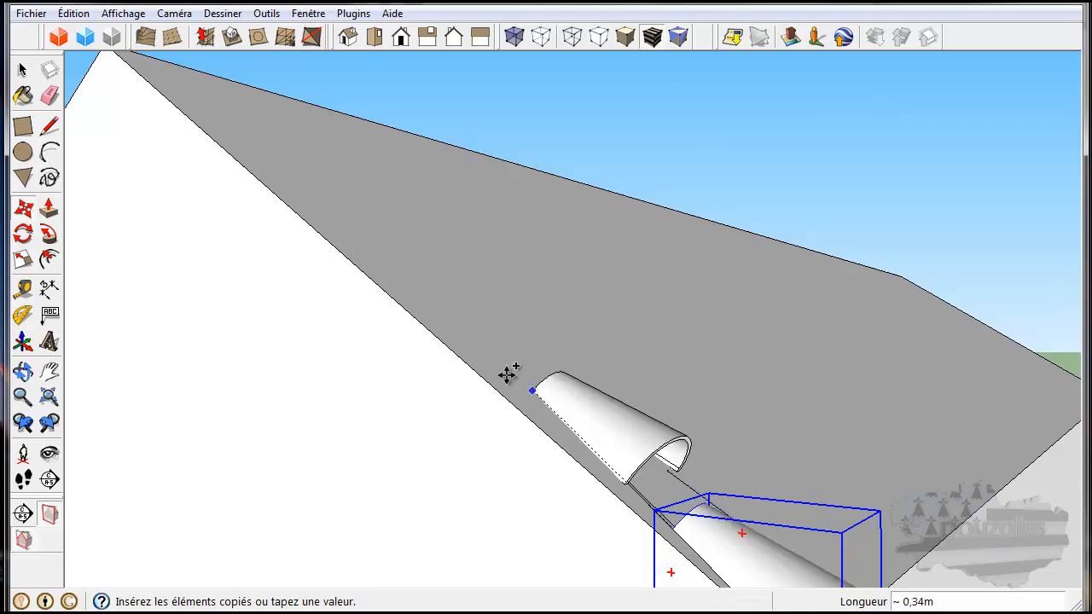
scroll(409, 312, "down", 3)
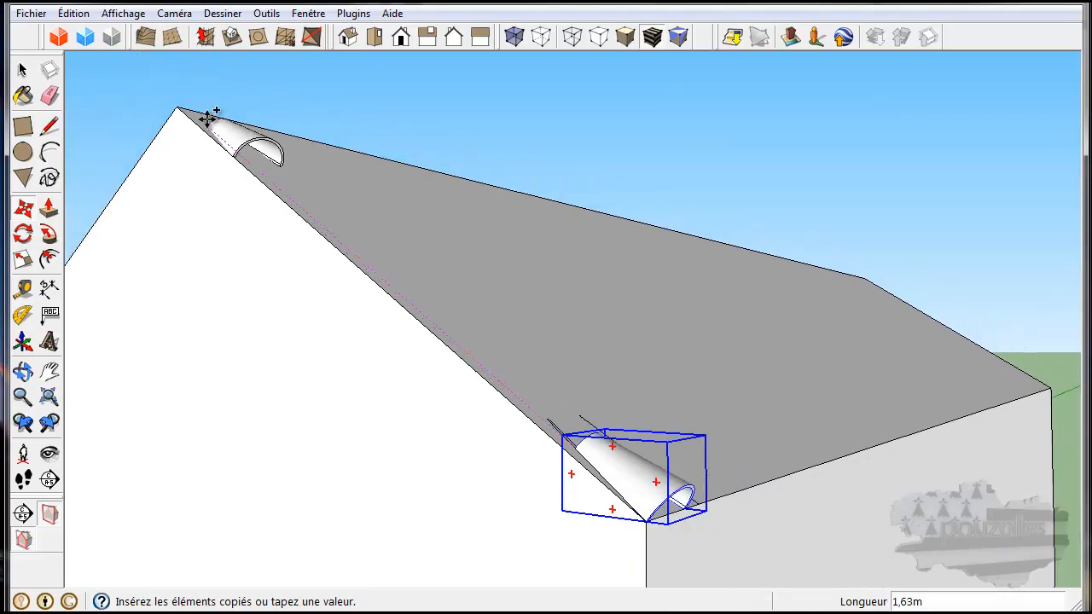
scroll(198, 118, "up", 3)
scroll(193, 121, "up", 2)
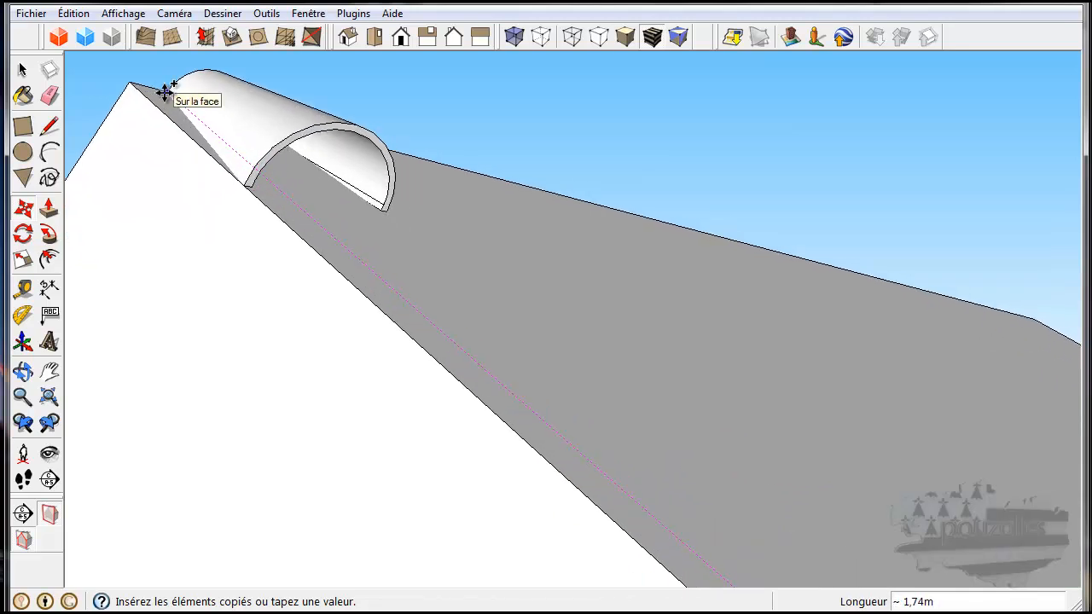
left_click(163, 92)
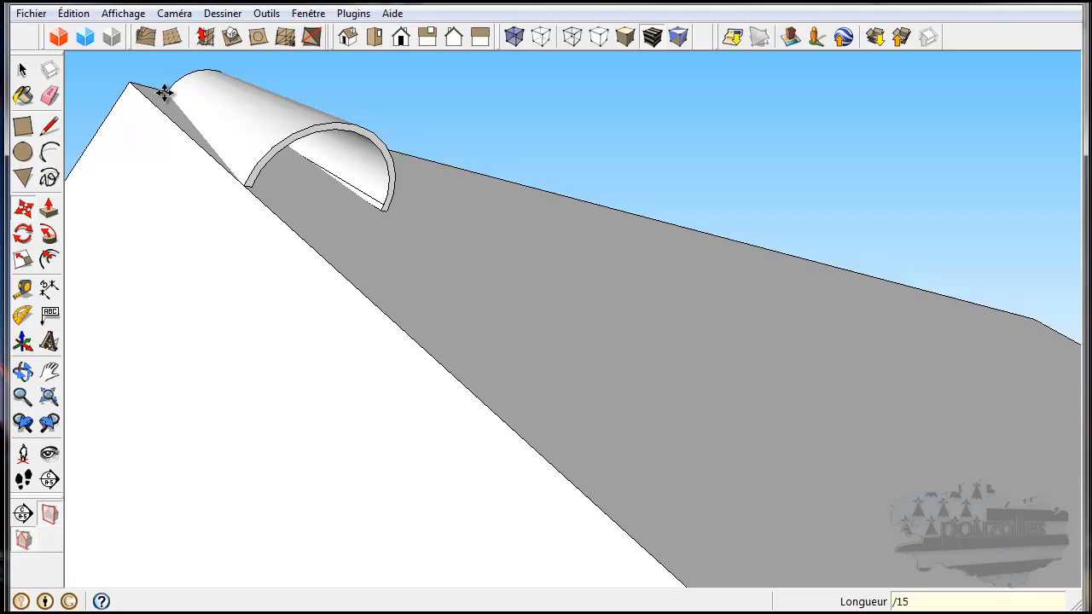
key("Return")
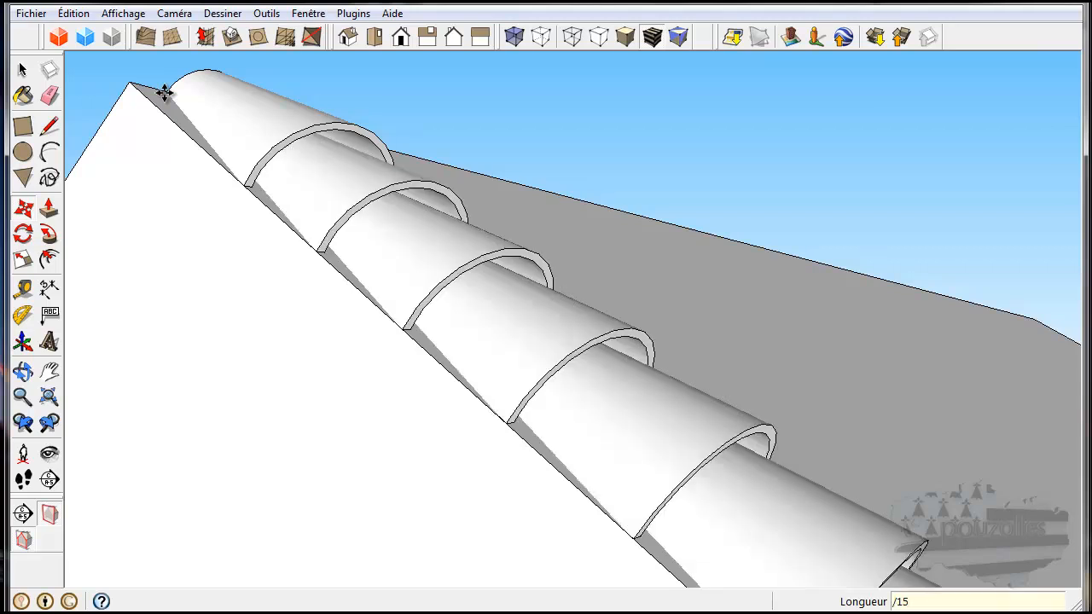
Select every tile in the column from the eaves to the ridge and combine them into one group
scroll(253, 205, "down", 4)
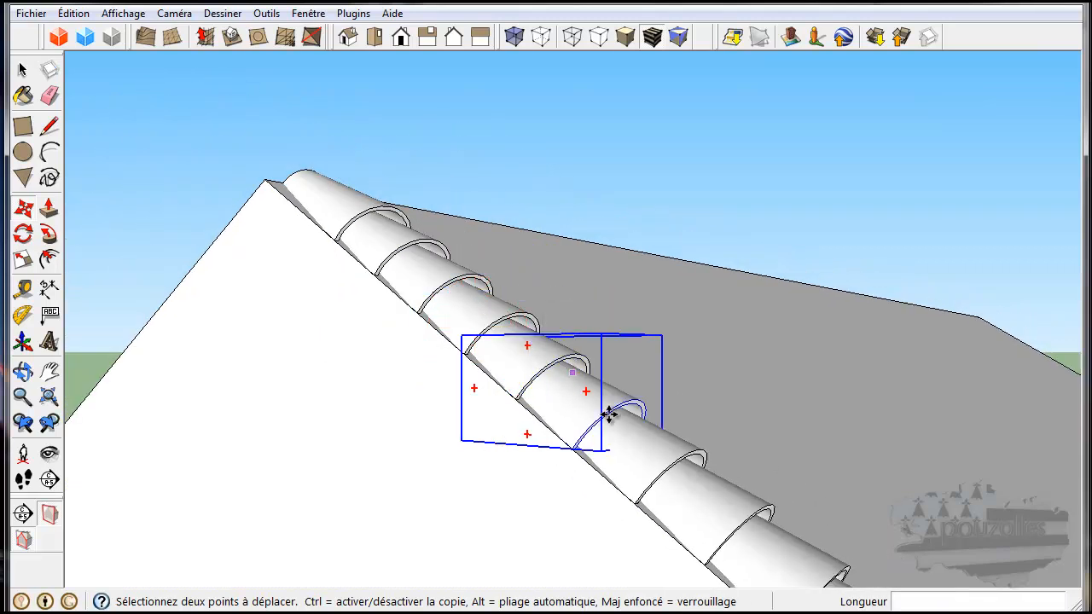
scroll(603, 410, "down", 6)
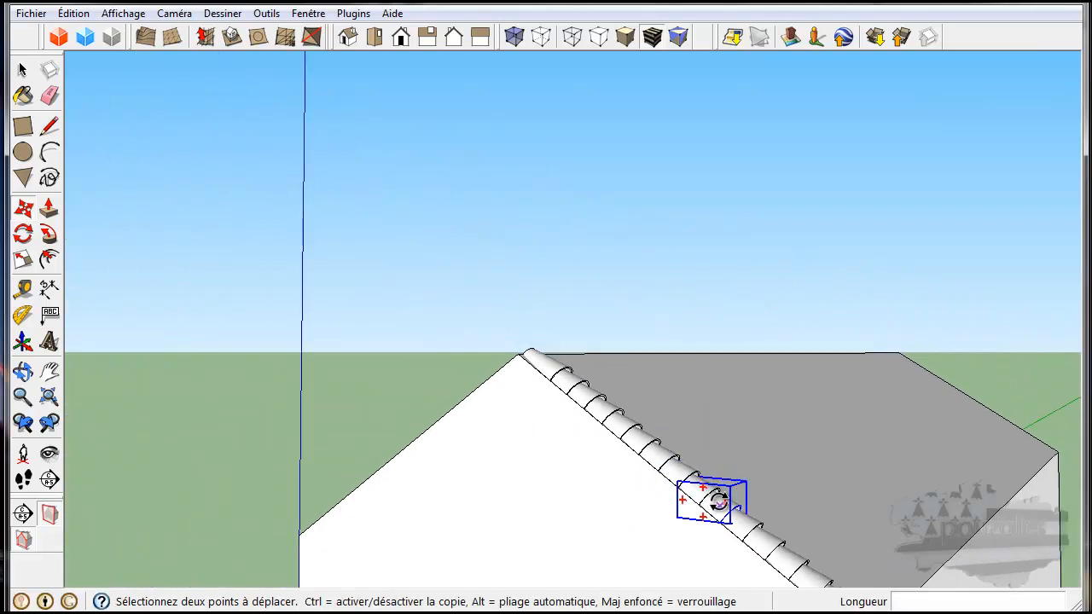
scroll(719, 492, "down", 1)
middle_click_drag(730, 521, 535, 486)
key("q")
key("m")
scroll(633, 547, "up", 5)
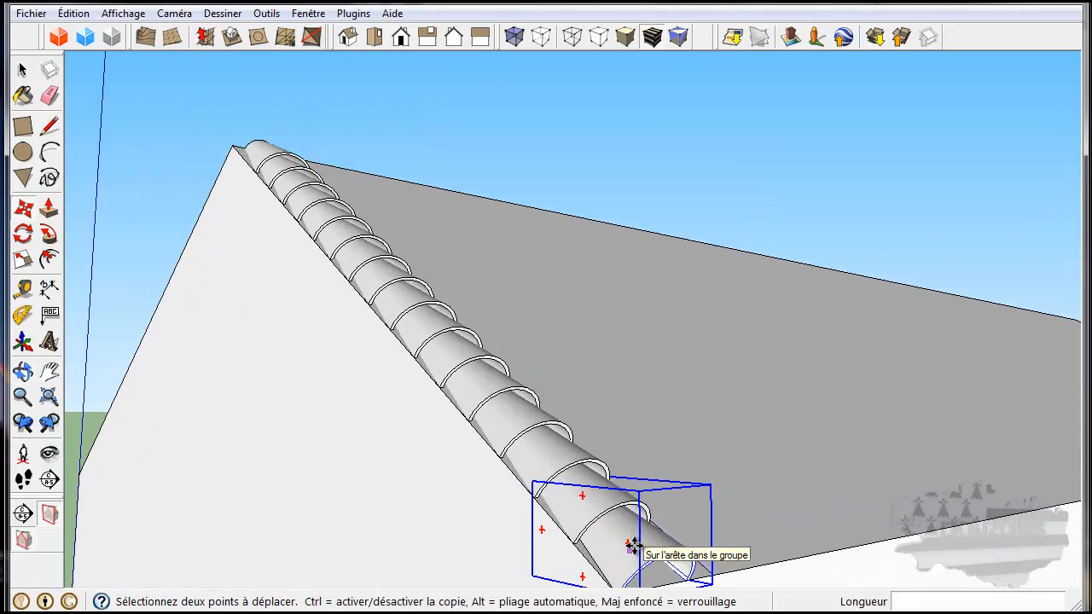
key("space")
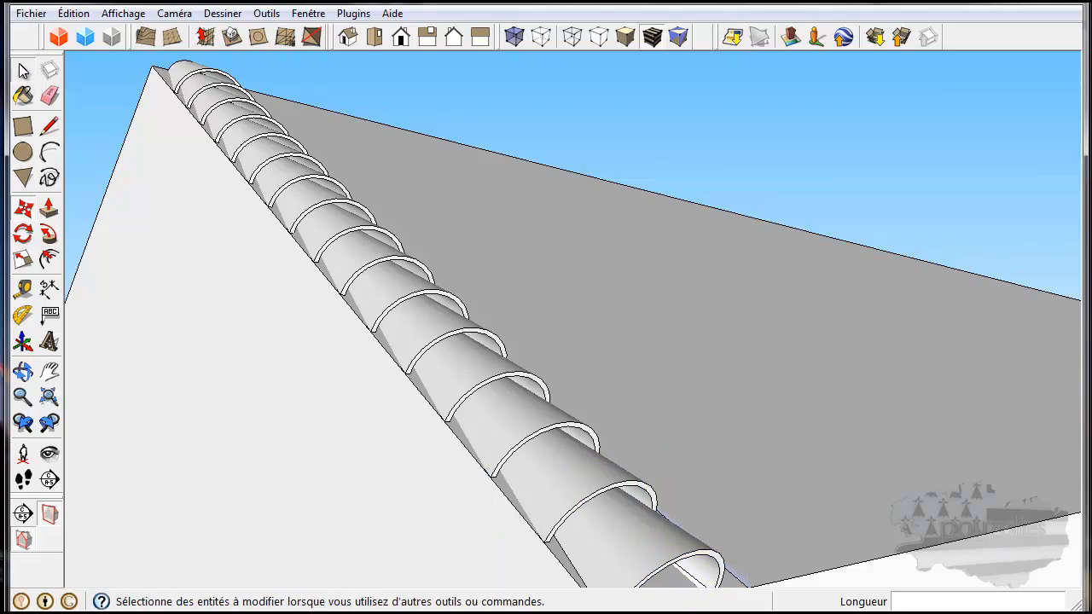
left_click(656, 548)
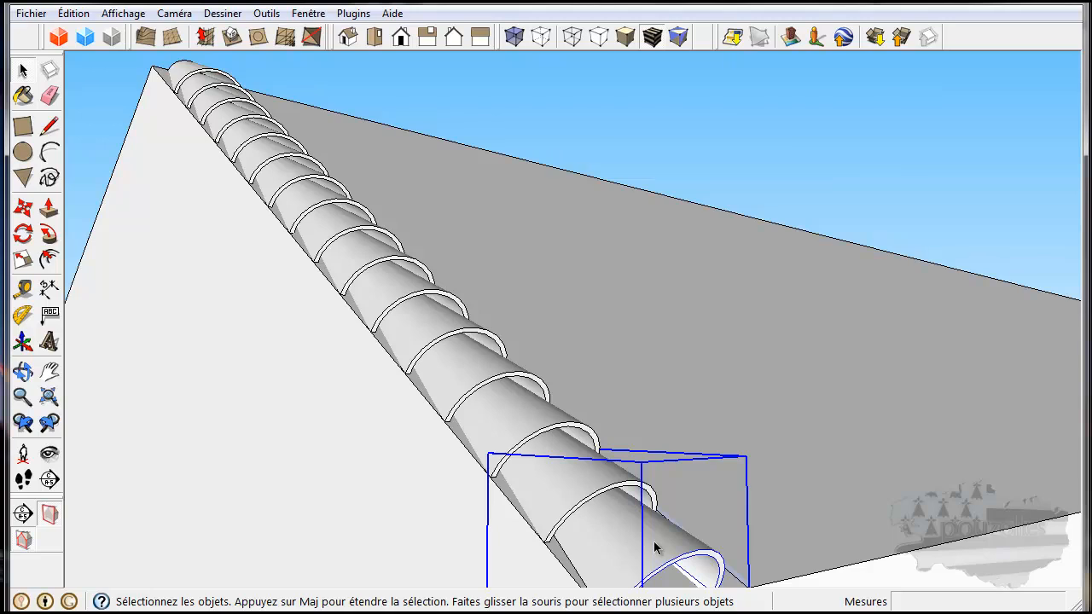
left_click(529, 444, "shift")
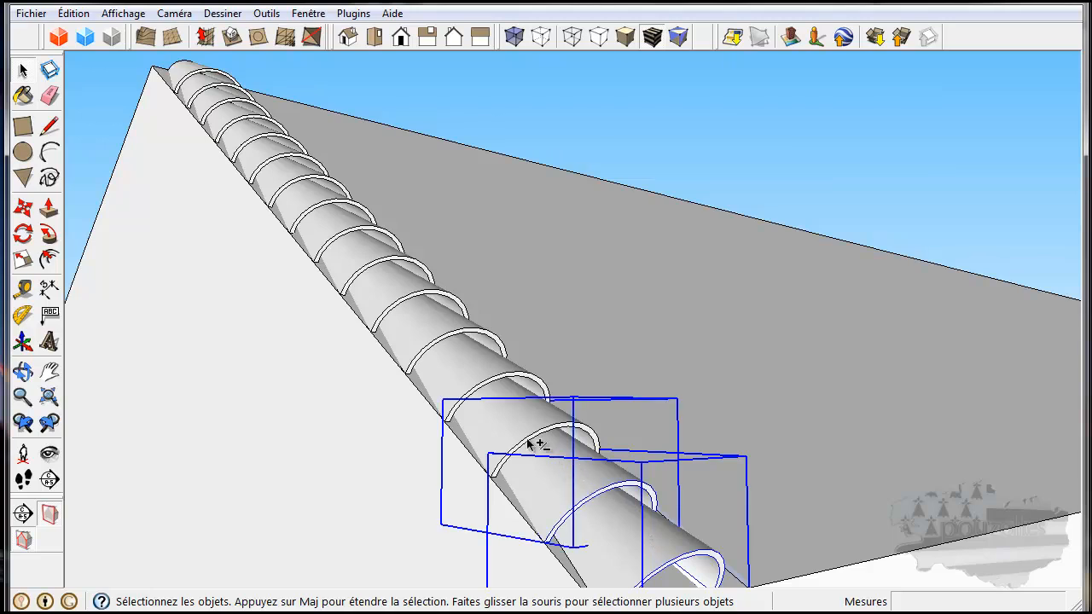
left_click(461, 370, "shift")
left_click(375, 284, "shift")
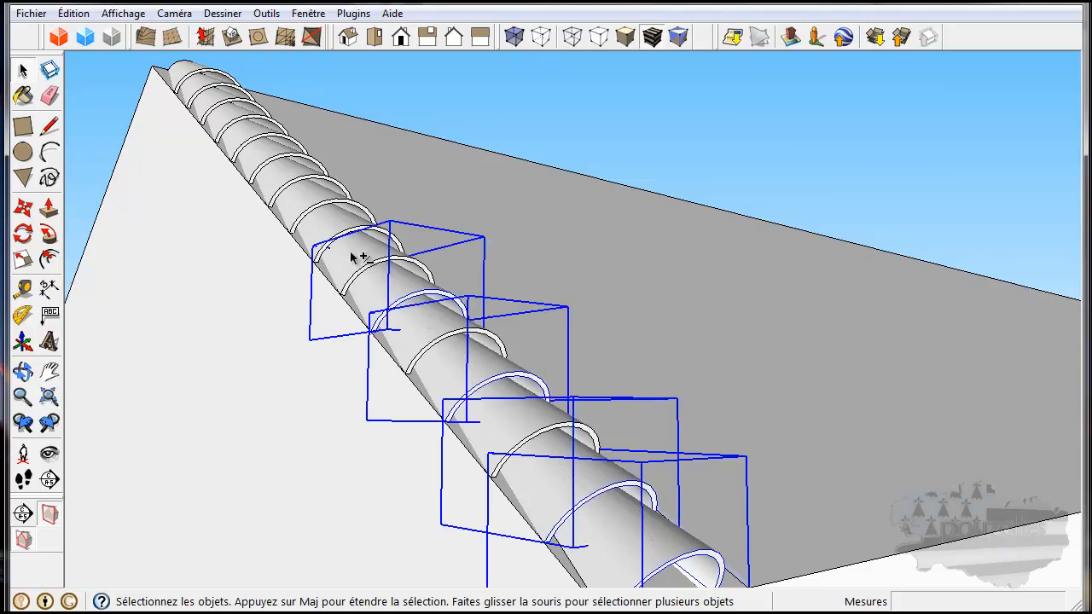
left_click(422, 340, "shift")
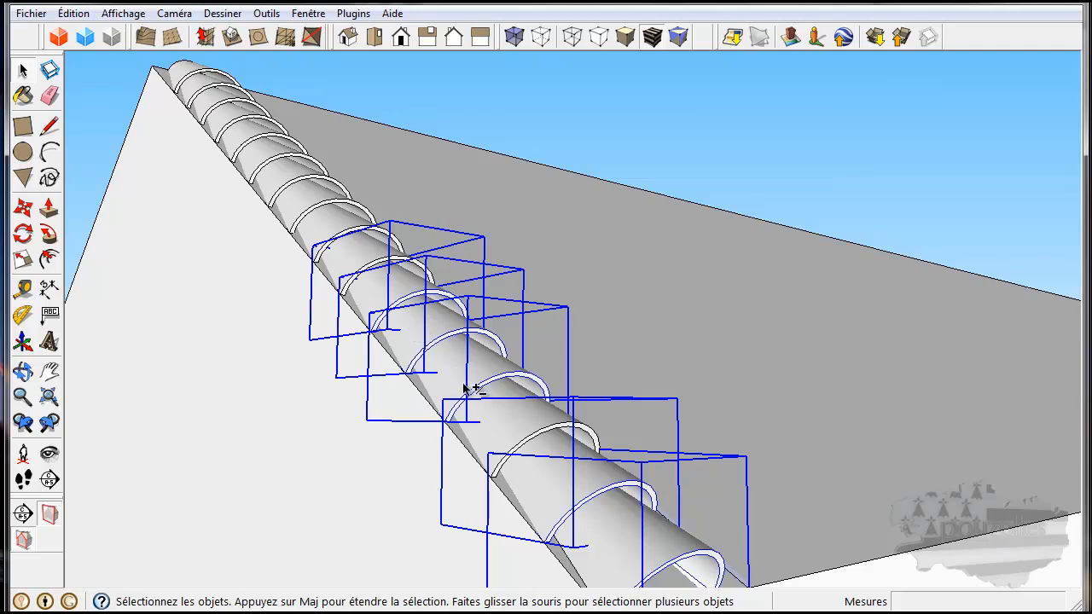
left_click(498, 409, "shift")
left_click(560, 491, "shift")
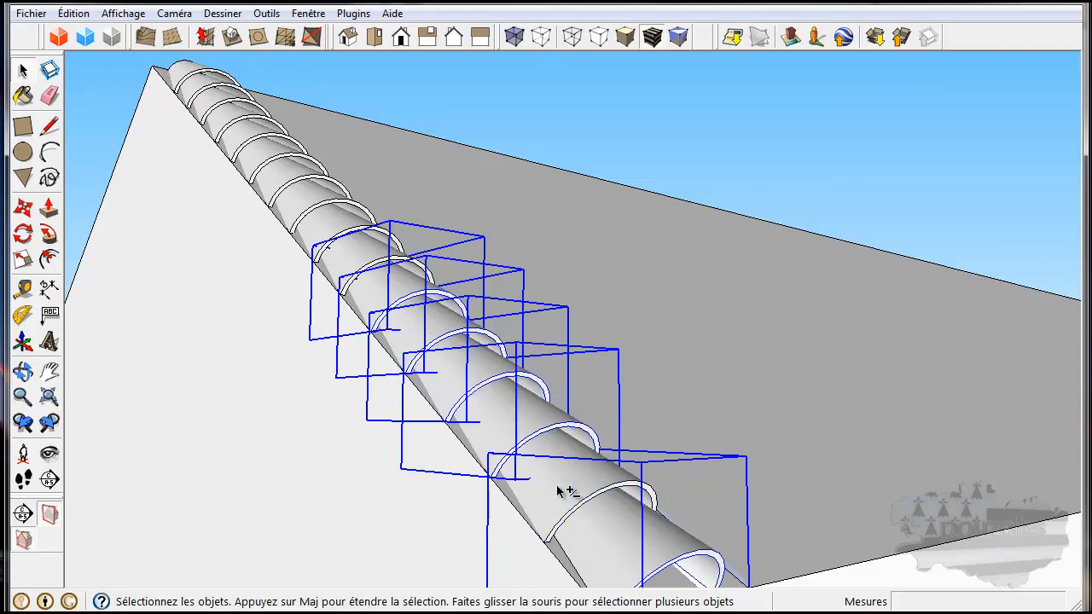
left_click(560, 491, "shift")
left_click(367, 307, "shift")
left_click(344, 283, "shift")
left_click(318, 246, "shift")
left_click(290, 205, "shift")
left_click(289, 204, "shift")
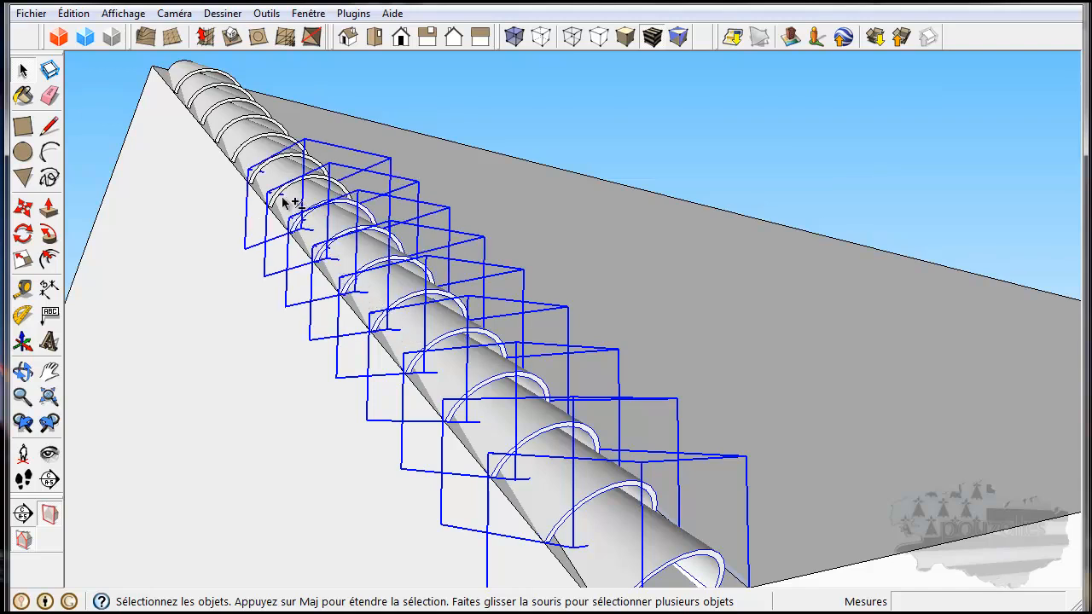
left_click(268, 182, "shift")
left_click(242, 157, "shift")
left_click(236, 147, "shift")
left_click(218, 126, "shift")
left_click(205, 106, "shift")
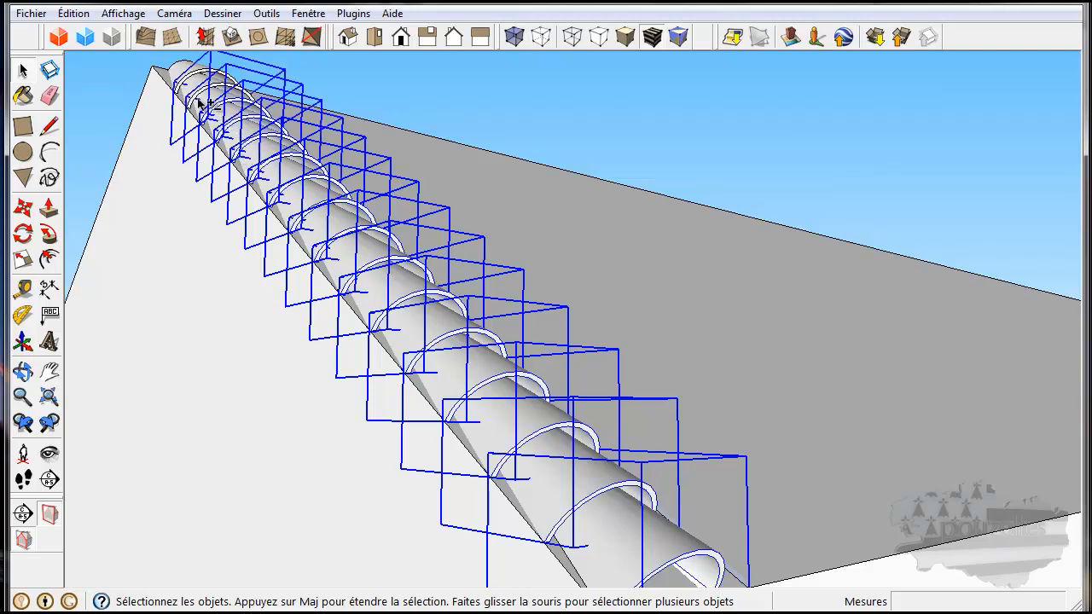
left_click(189, 85, "shift")
left_click(179, 76, "shift")
right_click(248, 143)
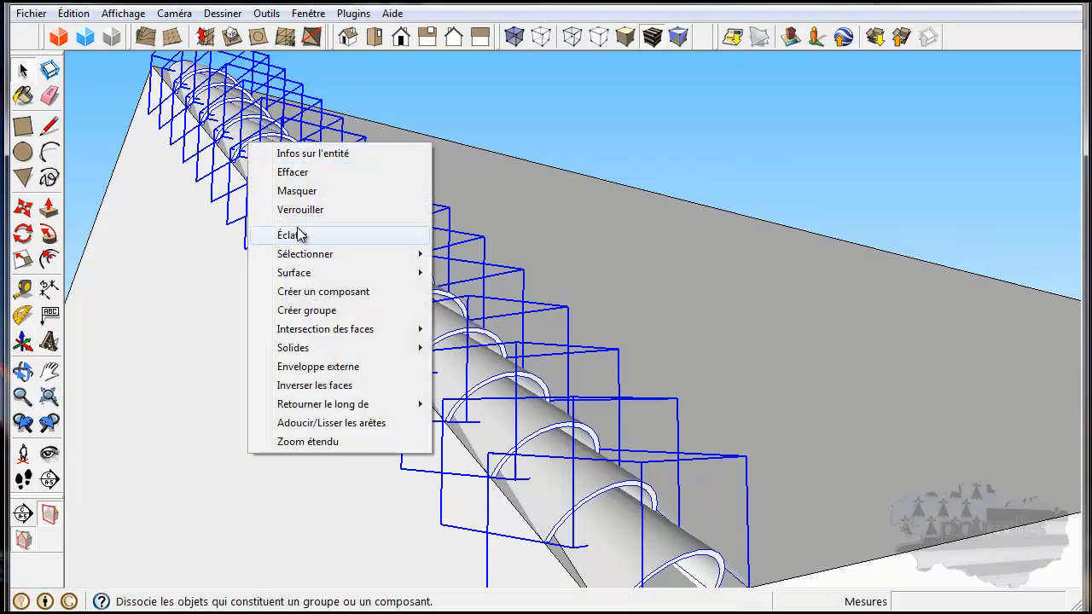
left_click(307, 310)
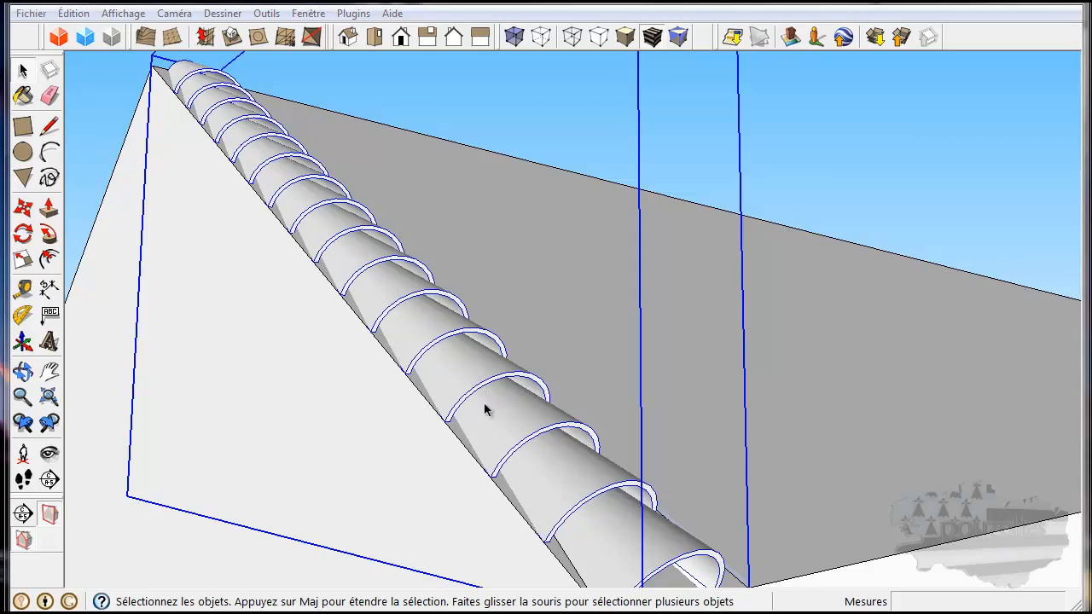
middle_click_drag(548, 475, 386, 378)
scroll(540, 459, "down", 3)
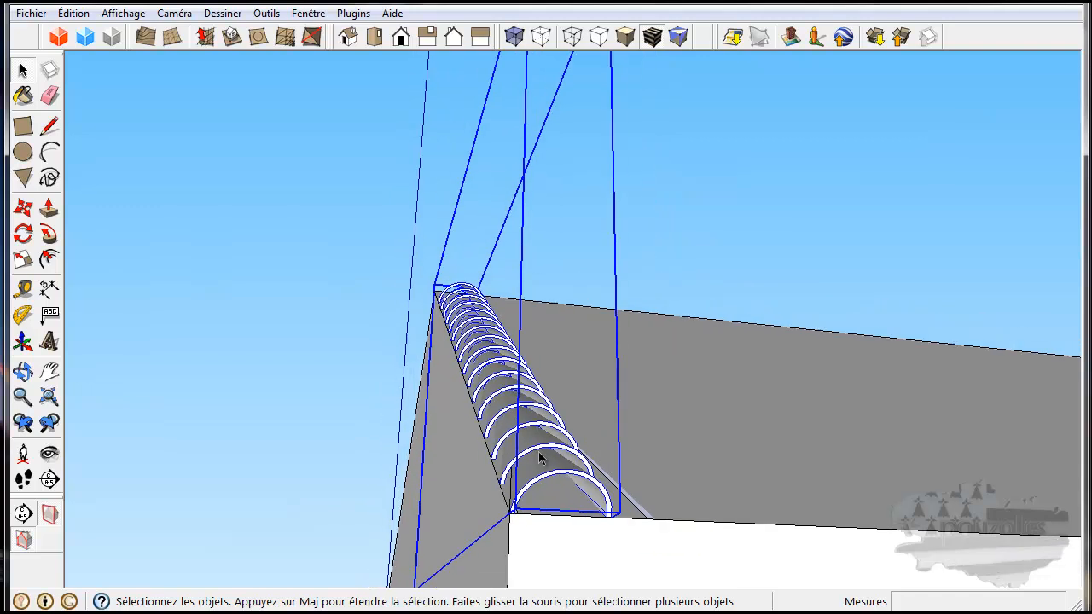
middle_click_drag(539, 459, 461, 525)
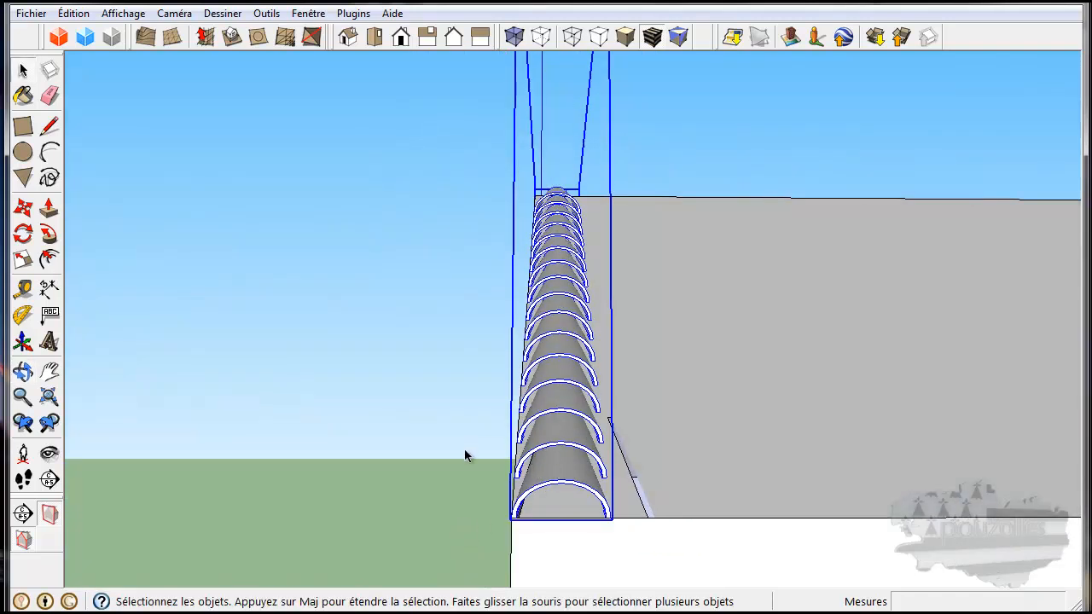
scroll(465, 453, "down", 2)
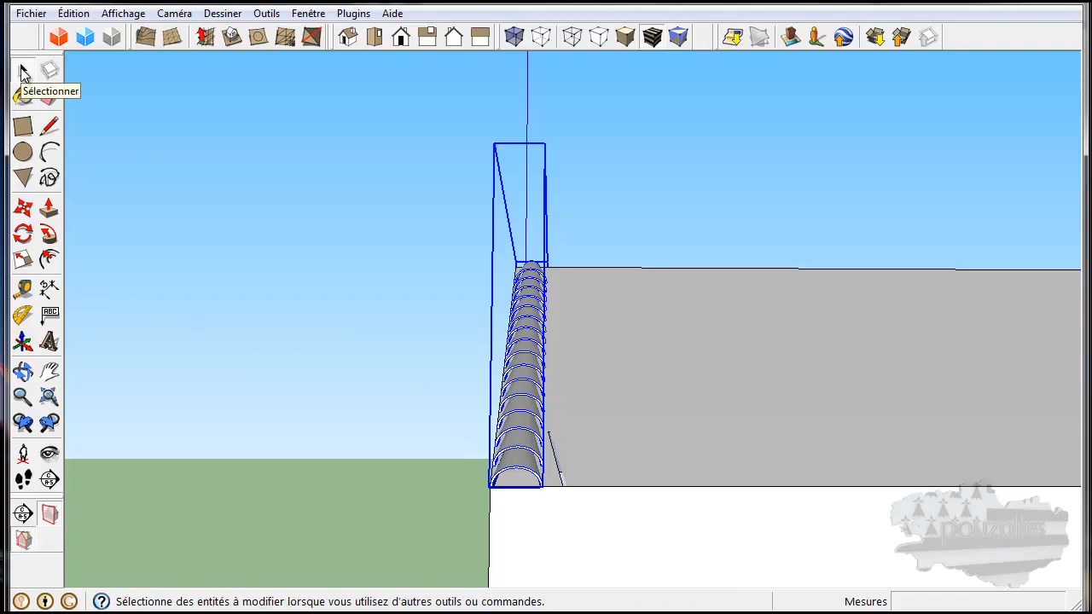
left_click(22, 210)
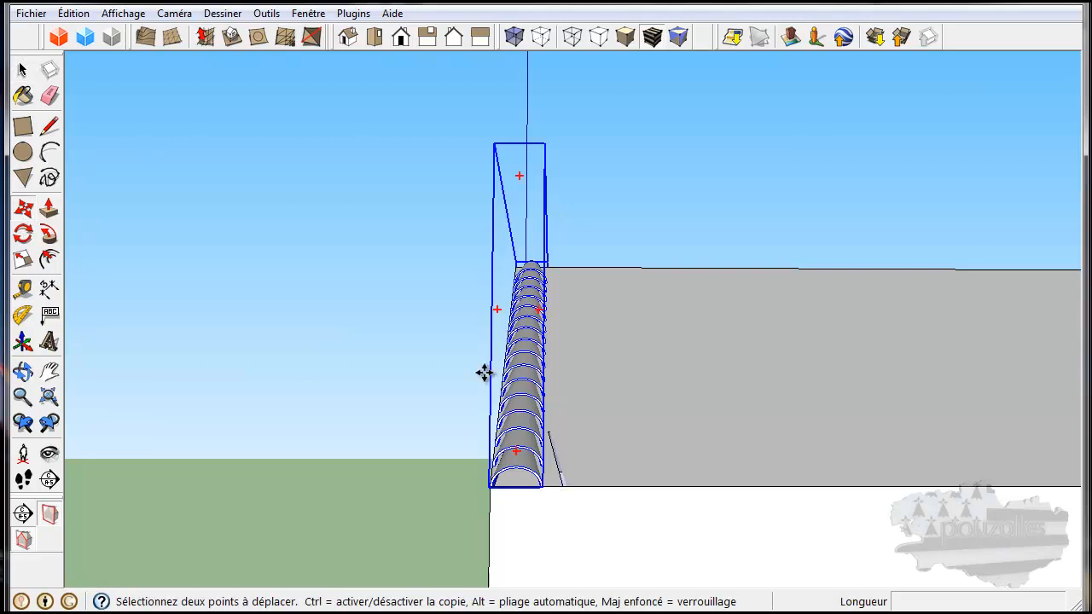
right_click(525, 365)
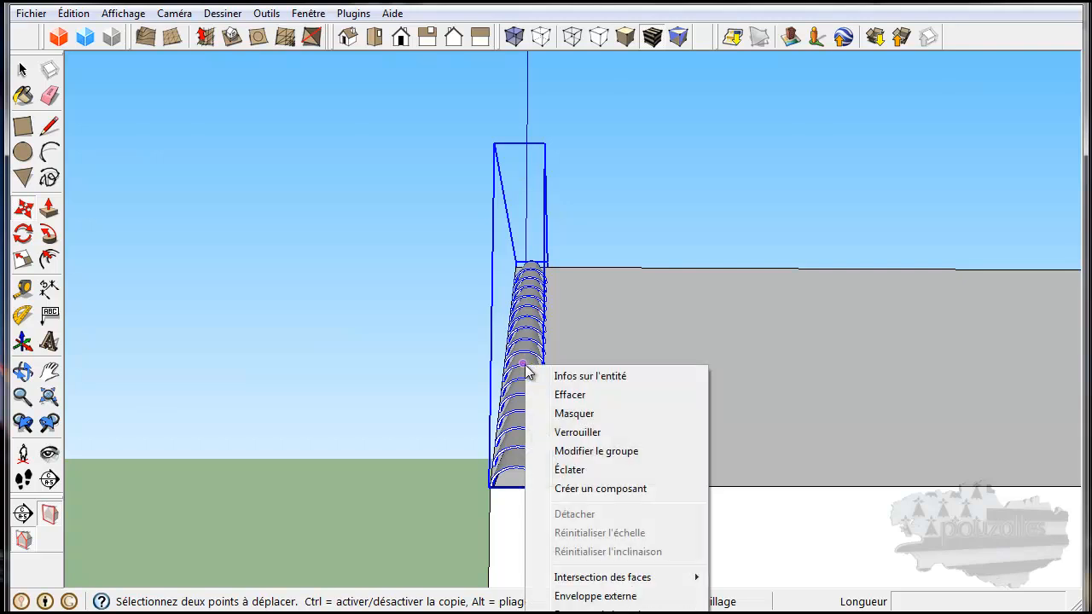
left_click(574, 492)
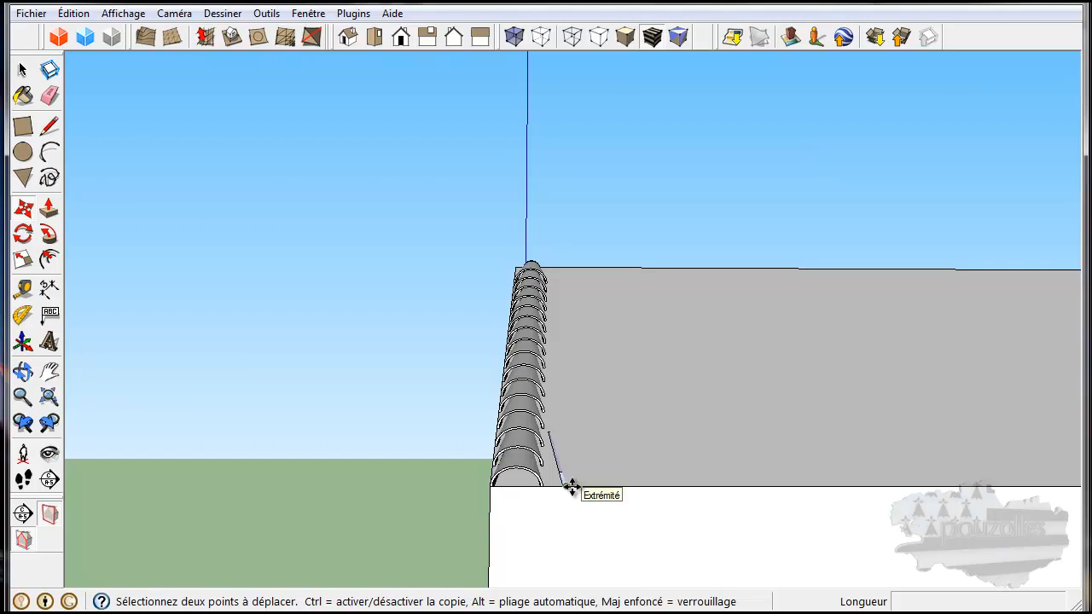
Copy the grouped tile column about 7.24 m along the eaves to the far gable edge and divide the distance into 30 evenly spaced copies
left_click(23, 70)
left_click(517, 455)
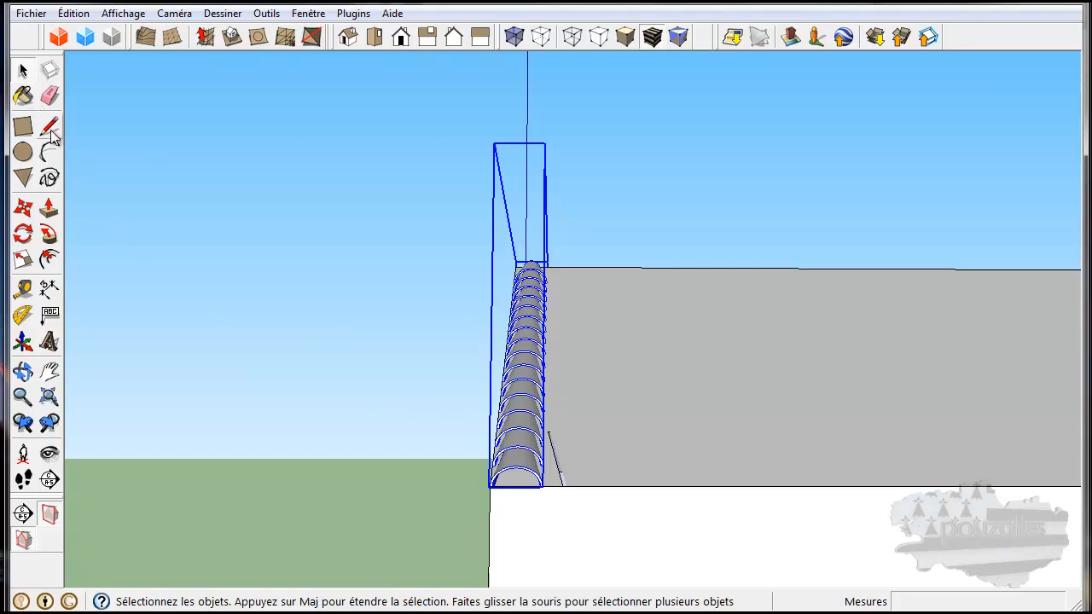
left_click(23, 207)
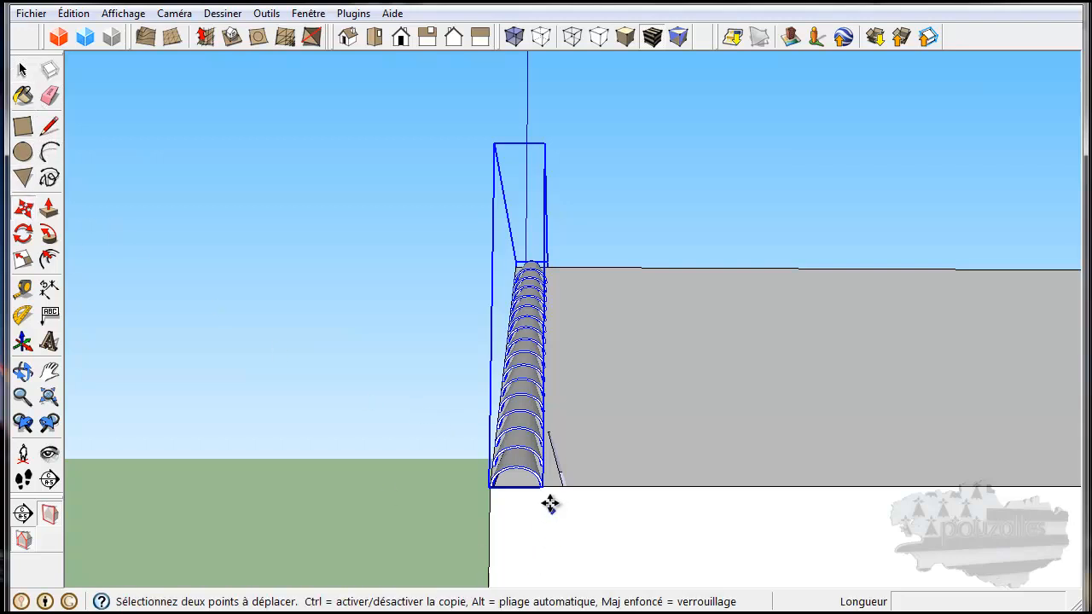
scroll(544, 493, "up", 1)
scroll(544, 494, "up", 1)
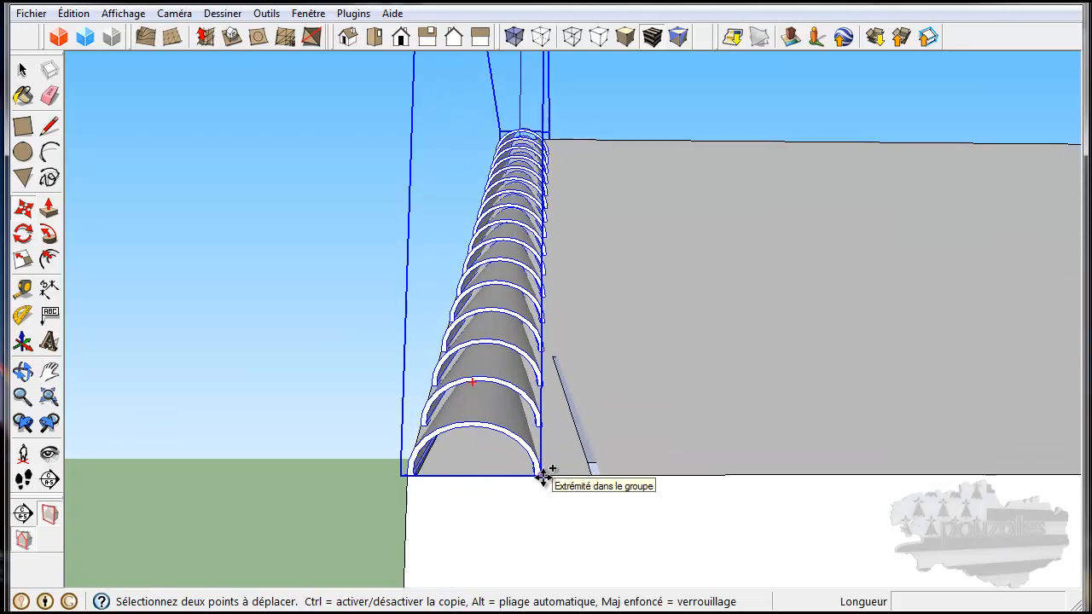
left_click(544, 477)
scroll(543, 479, "down", 7)
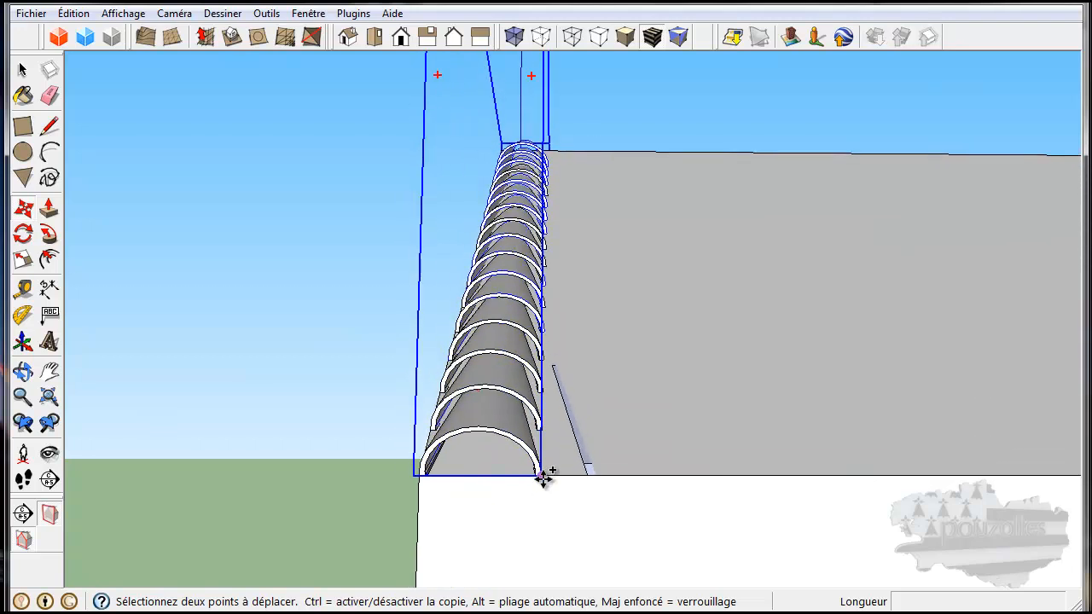
scroll(544, 478, "down", 4)
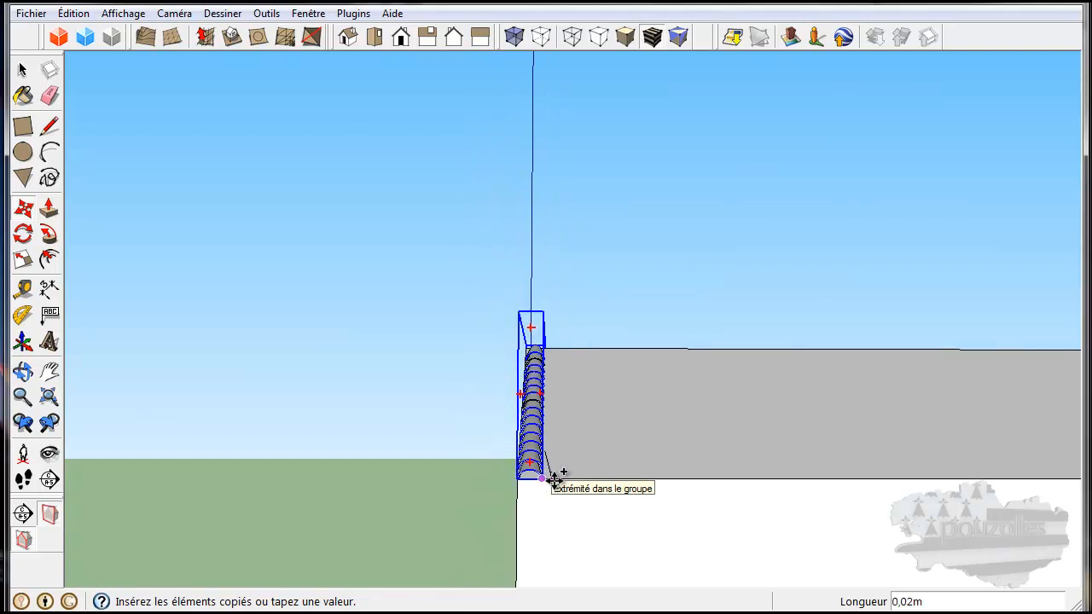
middle_click_drag(945, 483, 376, 435)
scroll(604, 433, "down", 2)
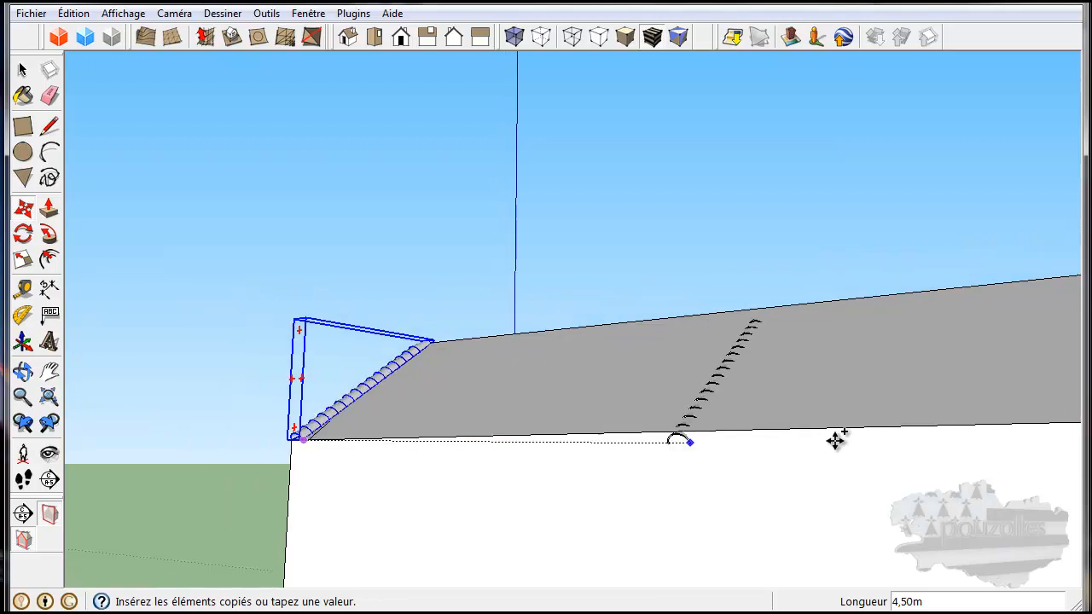
middle_click_drag(919, 430, 481, 414, "shift")
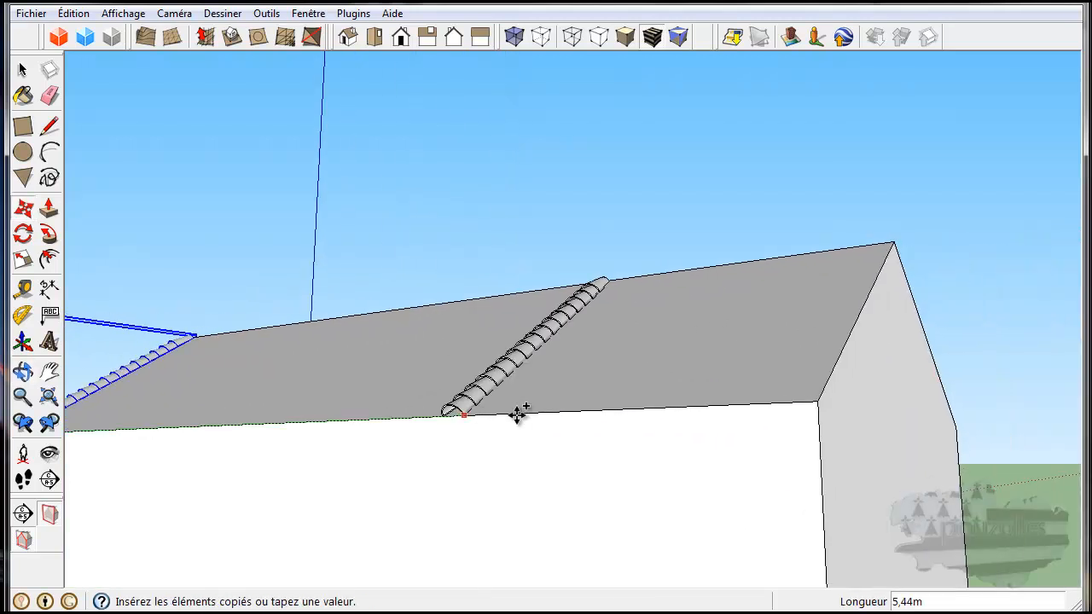
left_click(812, 399)
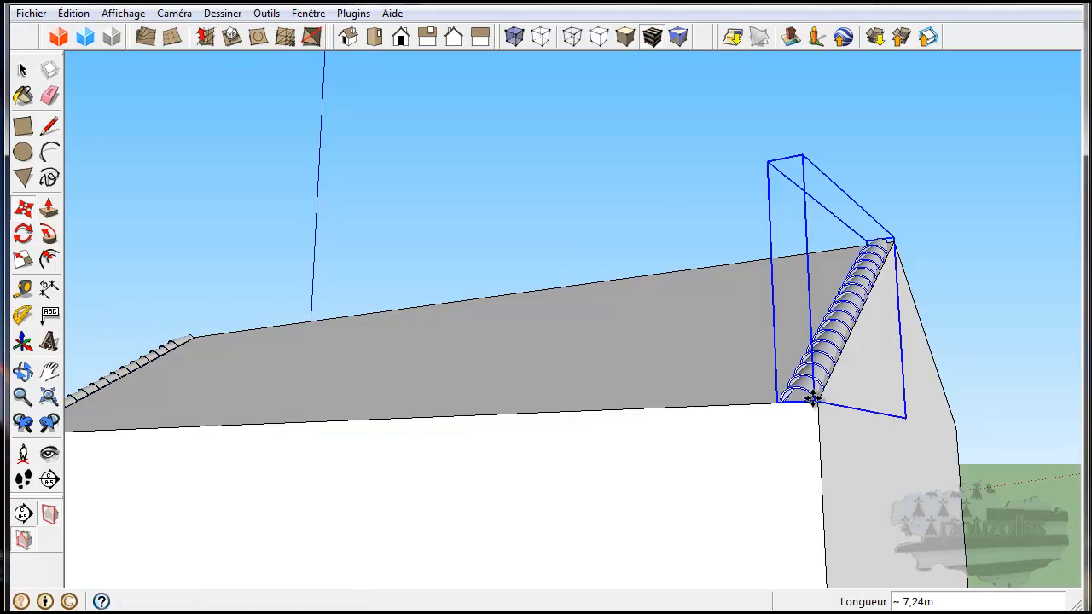
type("m")
type("/")
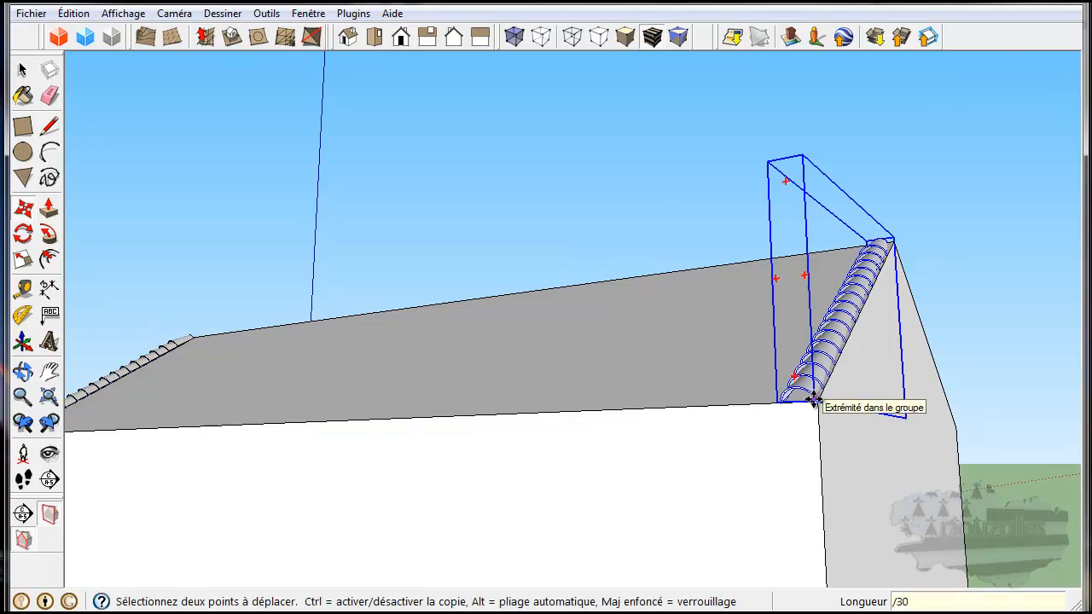
type("30")
key("Return")
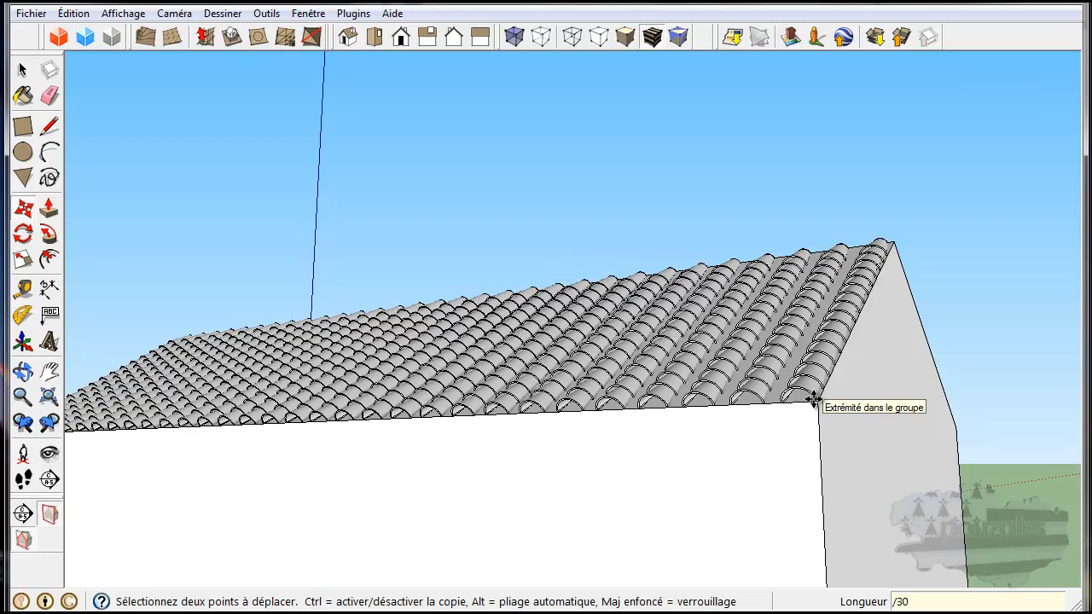
Check the gaps between the tile columns across the slope and undo the array of 30 column copies
middle_click_drag(378, 398, 632, 469)
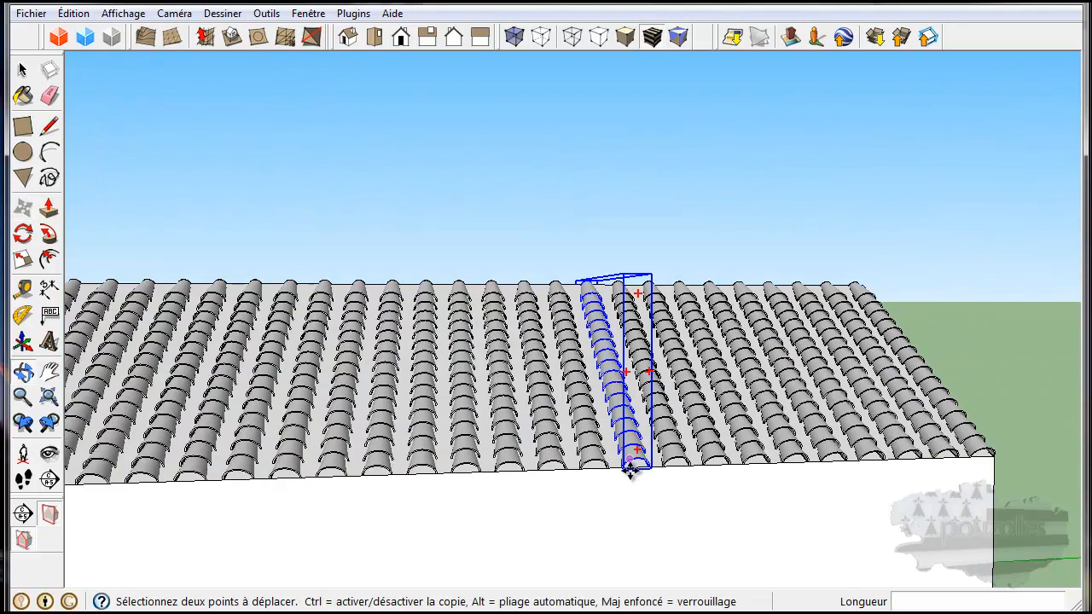
scroll(630, 469, "down", 1)
scroll(518, 450, "down", 1)
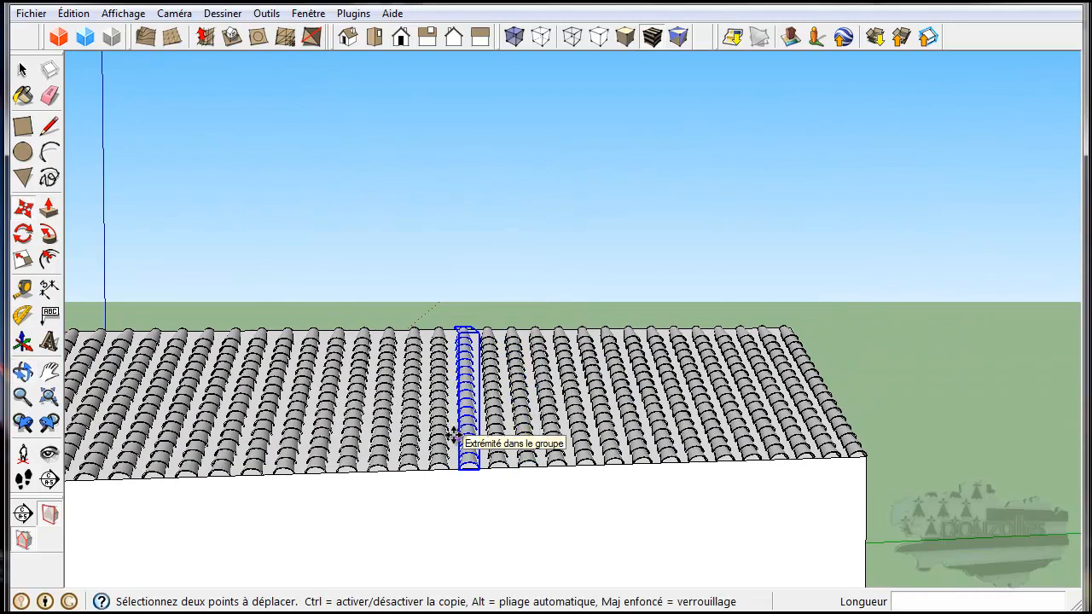
key("ctrl+z")
Copy the grouped tile column about 7.24 m along the eaves to the far gable edge and divide the distance into 40 evenly spaced copies
middle_click_drag(295, 467, 509, 453, "shift")
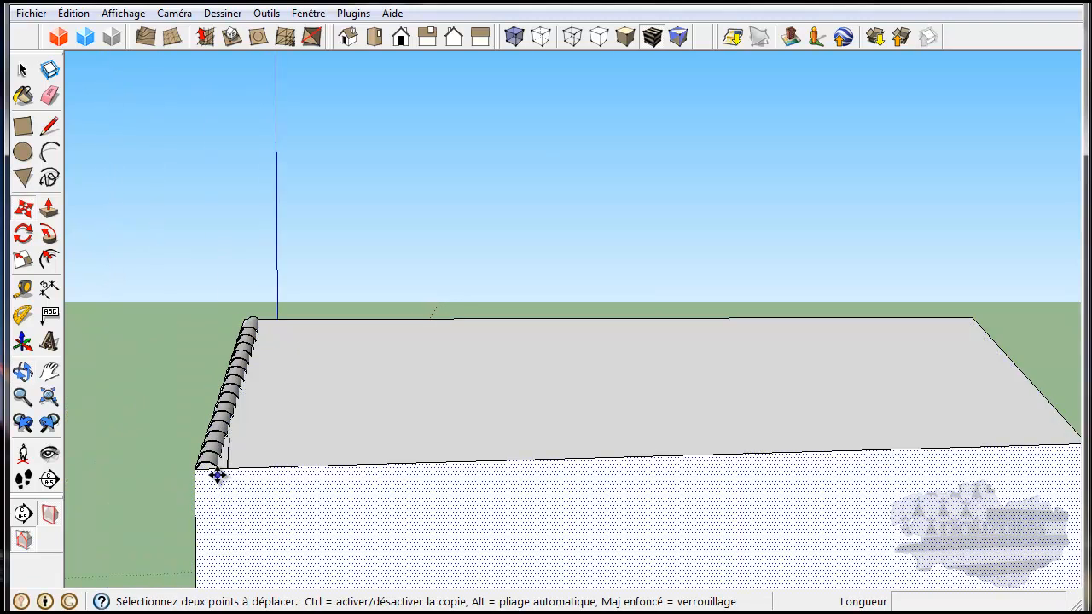
scroll(218, 476, "up", 4)
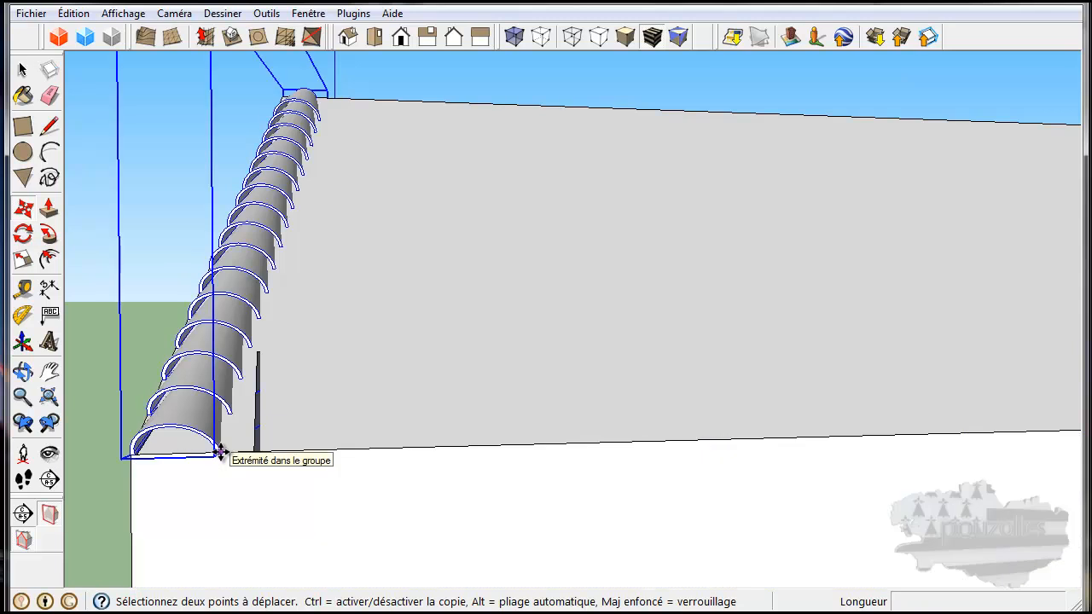
left_click(220, 452)
scroll(410, 441, "down", 4)
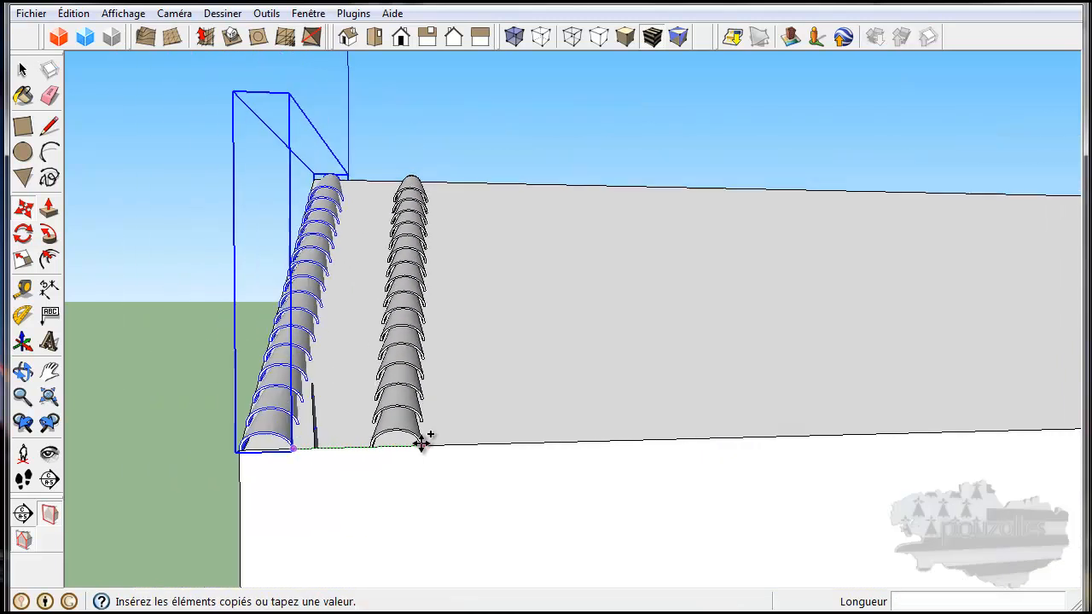
scroll(422, 444, "down", 2)
middle_click_drag(1060, 405, 491, 445, "shift")
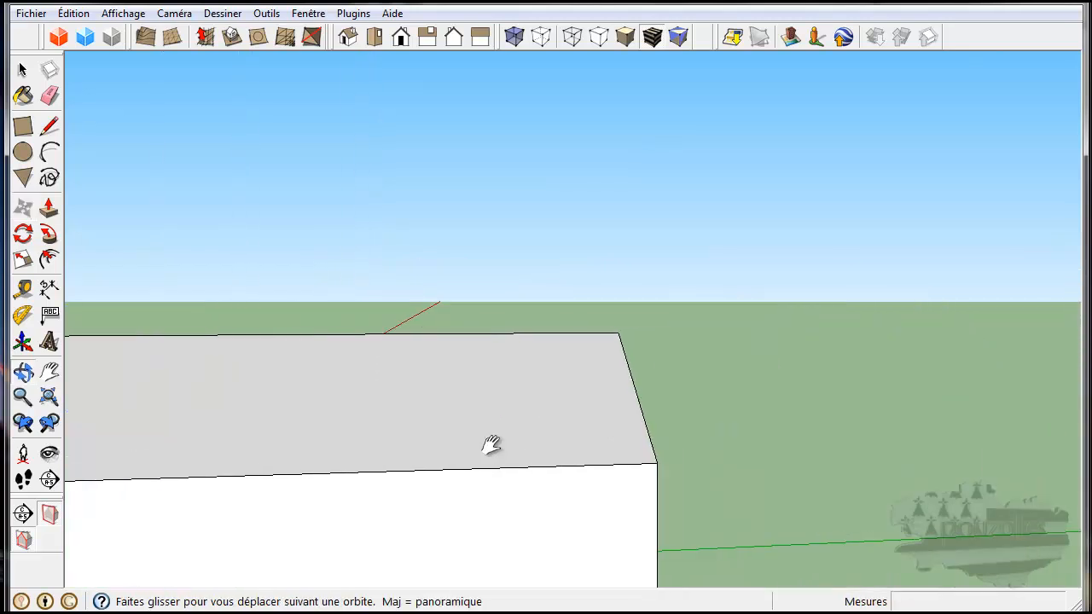
left_click(652, 458)
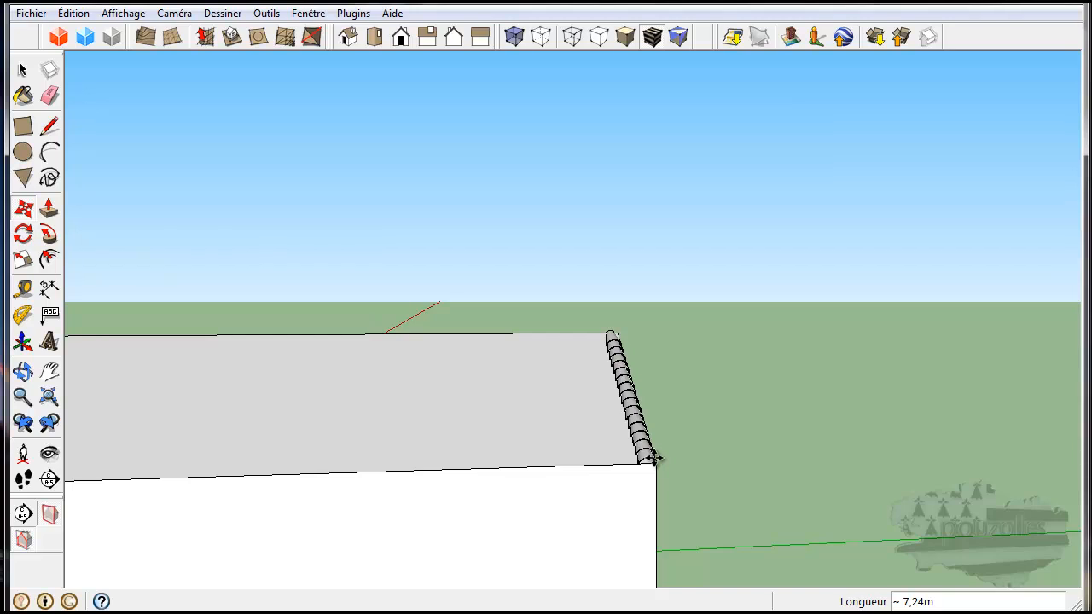
key("Return")
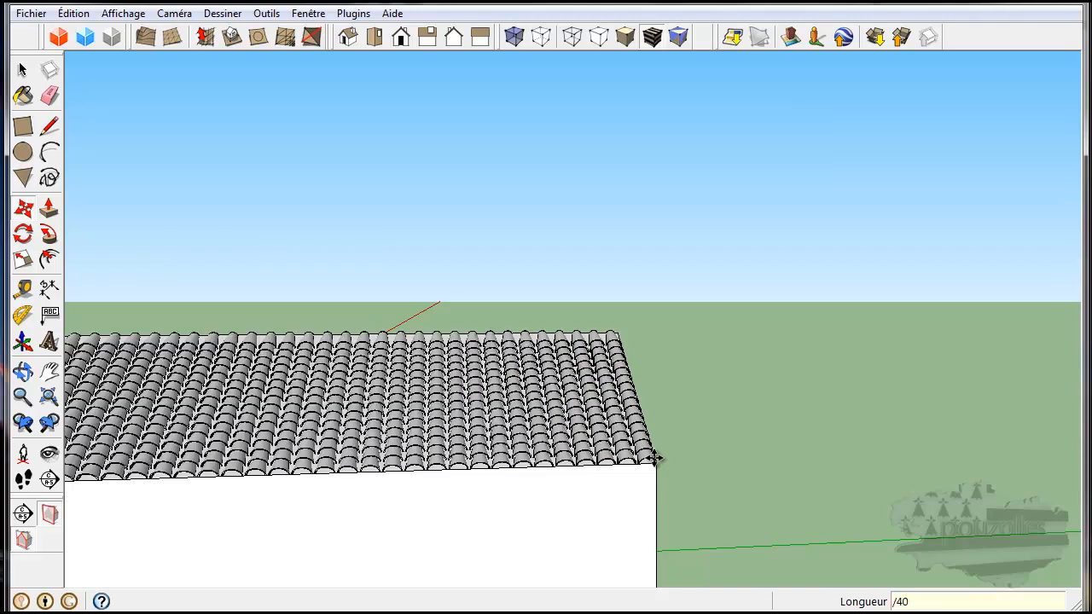
scroll(242, 480, "down", 4)
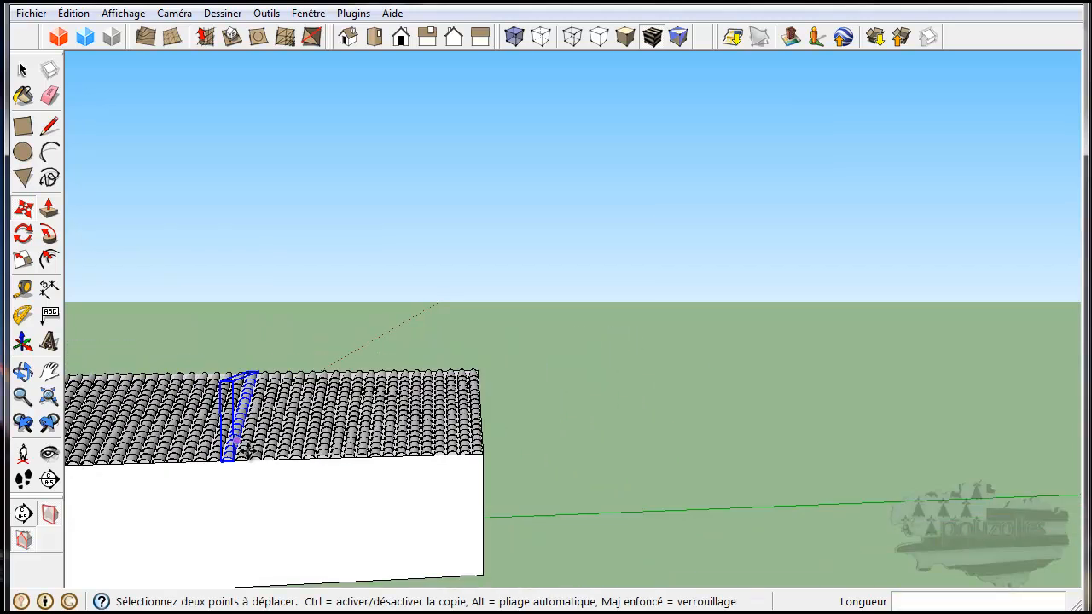
mouse_move(242, 480)
middle_mouse_down()
mouse_move(285, 492)
mouse_move(702, 483)
mouse_move(370, 446)
middle_mouse_up()
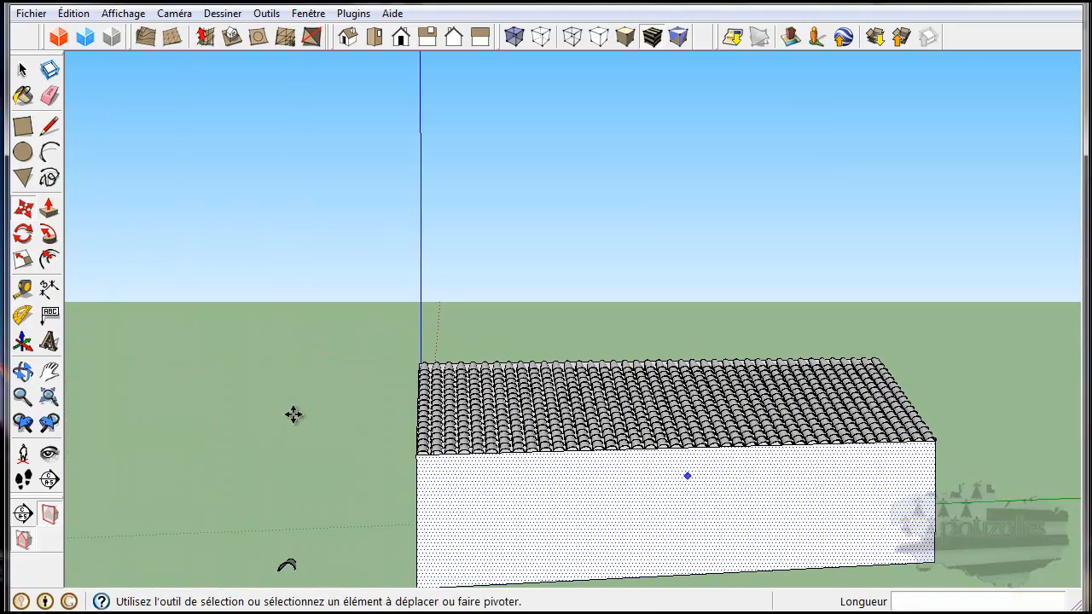
Select every tile column across the roof slope from the near gable to the far gable and combine them into one group
left_click(22, 70)
middle_click_drag(531, 460, 712, 538)
scroll(519, 435, "up", 5)
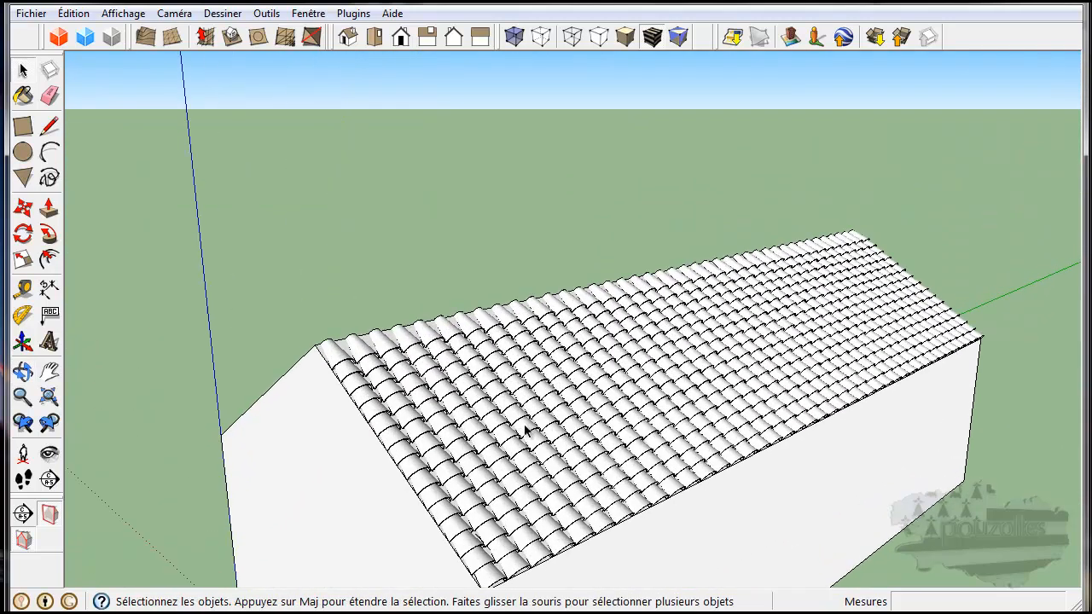
scroll(526, 429, "down", 2)
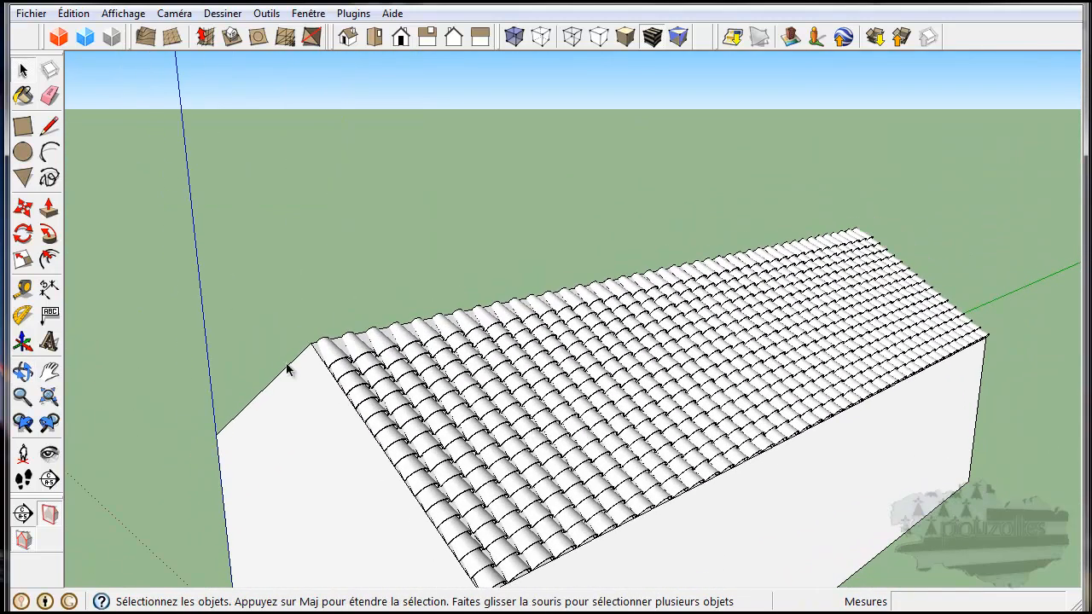
left_click(376, 393)
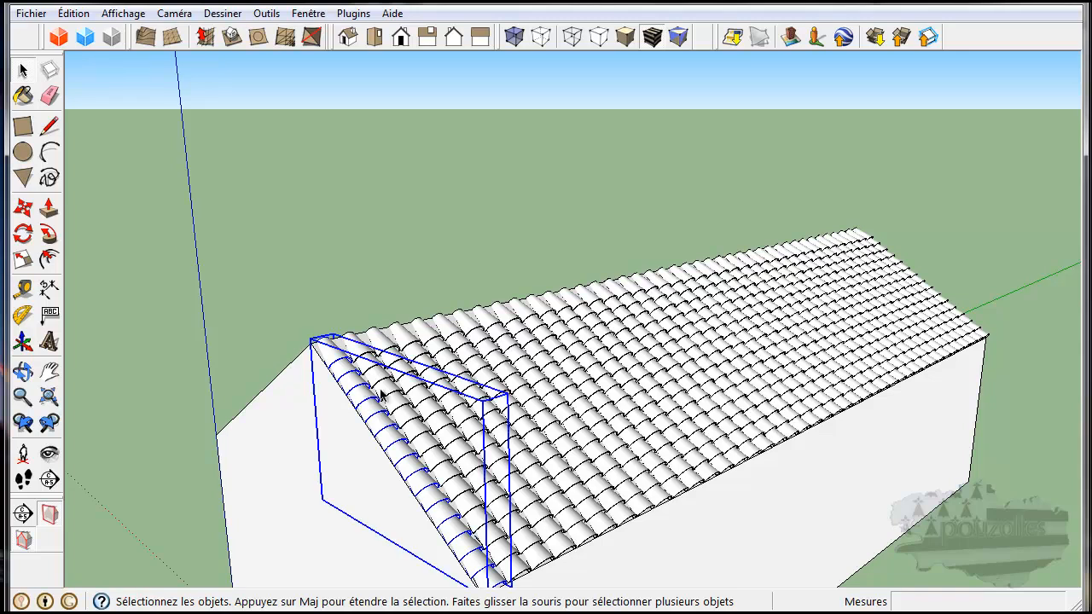
left_click(417, 398, "shift")
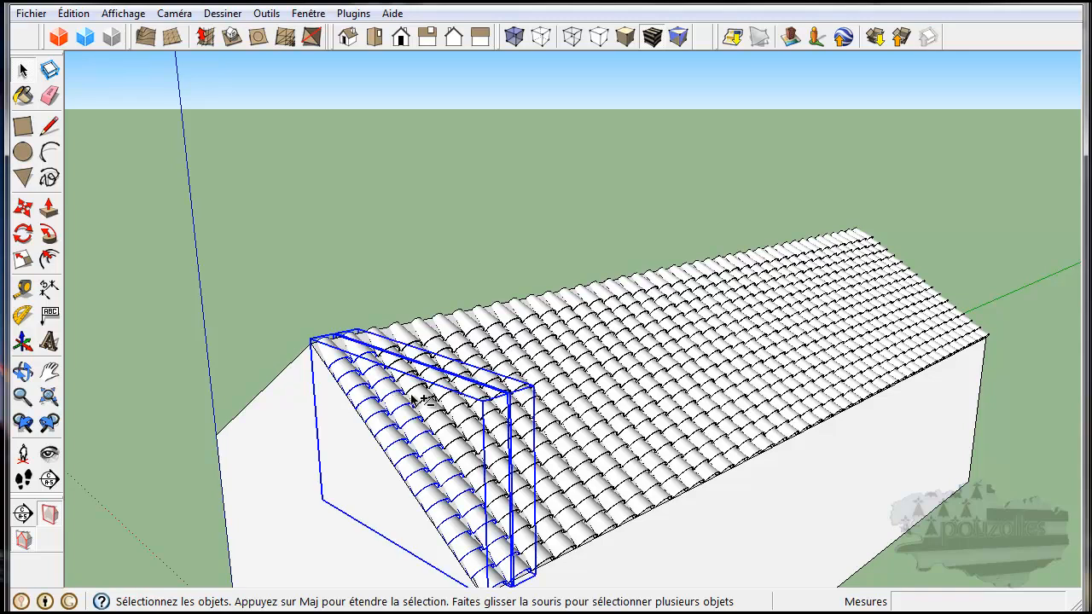
left_click(438, 396, "shift")
left_click(463, 381, "shift")
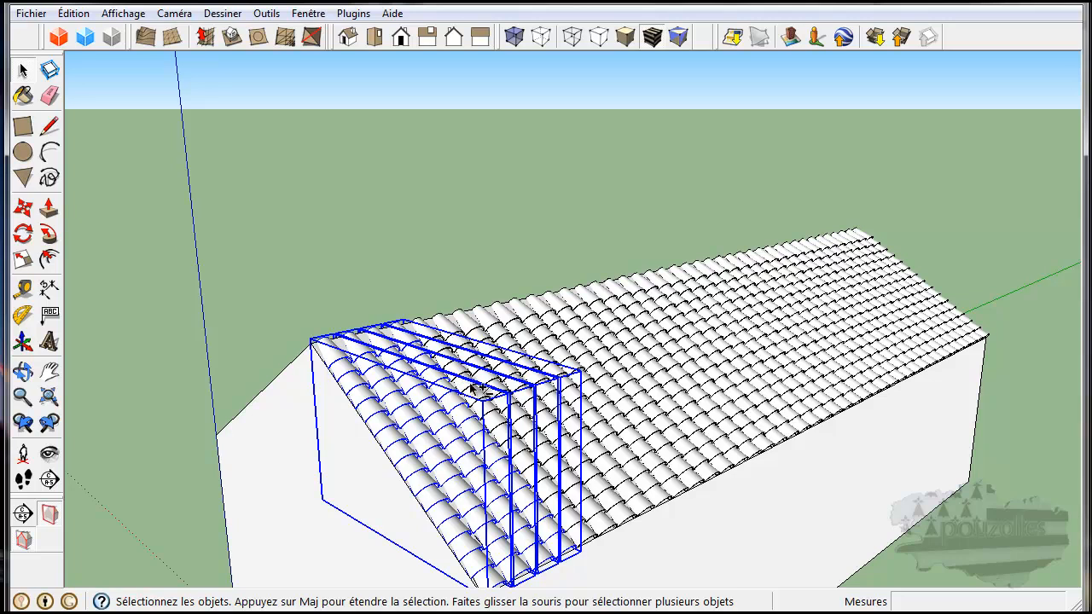
left_click(596, 538, "shift")
left_click(618, 527, "shift")
left_click(633, 515, "shift")
left_click(657, 506, "shift")
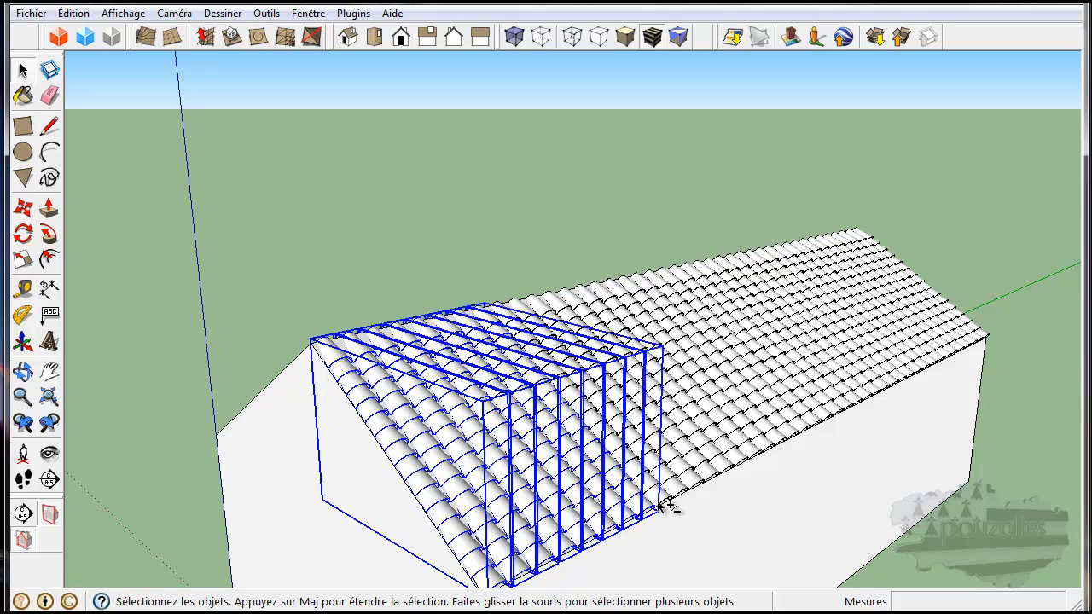
left_click(679, 493, "shift")
left_click(695, 483, "shift")
left_click(711, 476, "shift")
left_click(725, 471, "shift")
left_click(739, 464, "shift")
left_click(749, 459, "shift")
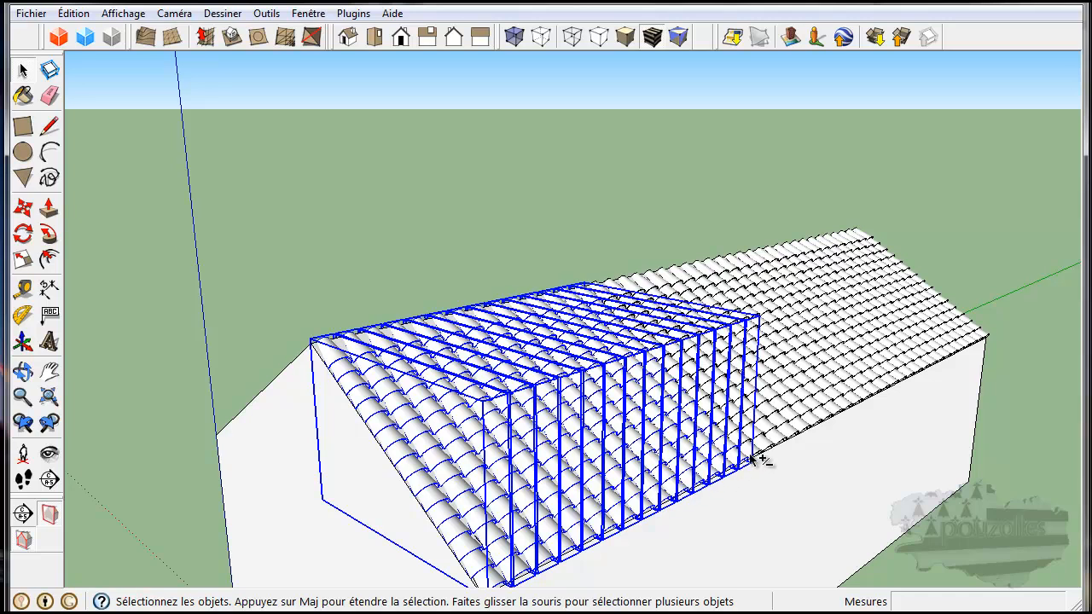
left_click(766, 453, "shift")
left_click(779, 445, "shift")
left_click(794, 435, "shift")
left_click(806, 429, "shift")
left_click(817, 424, "shift")
left_click(826, 418, "shift")
left_click(841, 412, "shift")
left_click(853, 408, "shift")
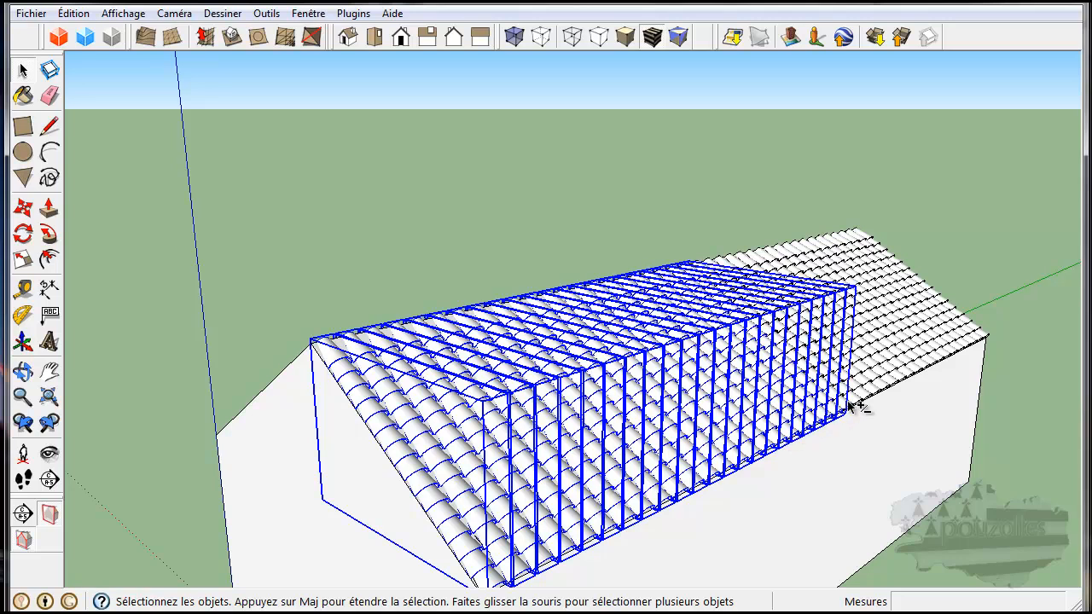
left_click(862, 407, "shift")
left_click(864, 405, "shift")
scroll(869, 411, "up", 4, "shift")
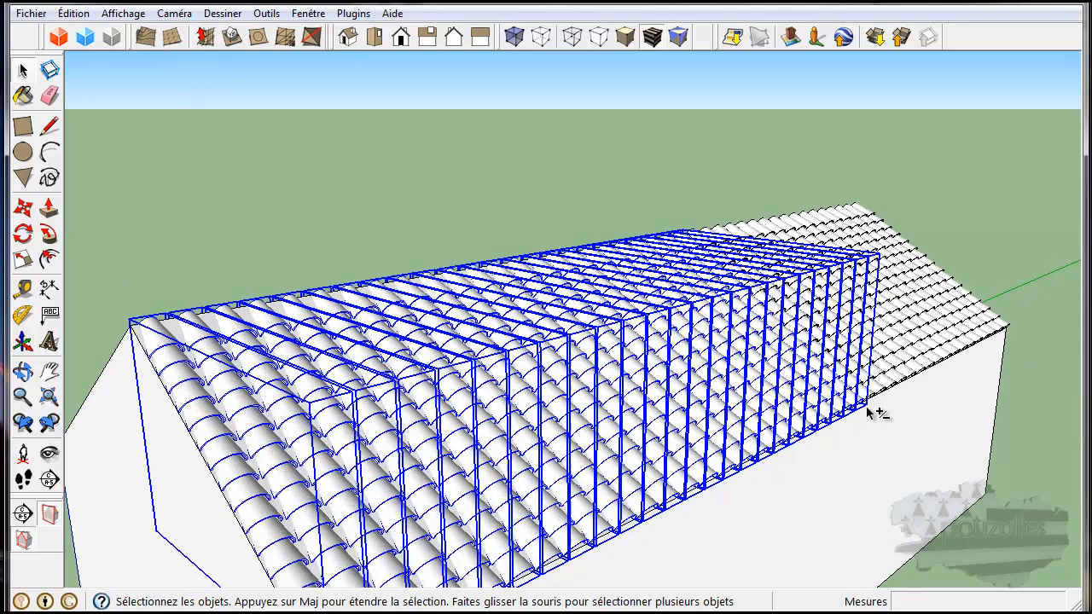
scroll(871, 418, "up", 3, "shift")
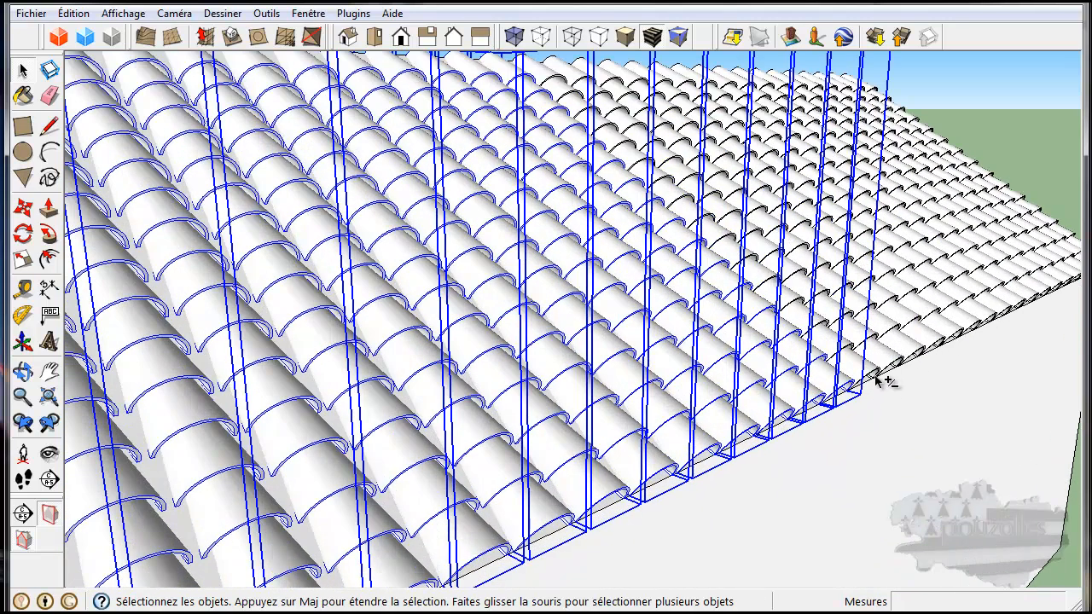
left_click(892, 369, "shift")
left_click(905, 356, "shift")
left_click(932, 342, "shift")
left_click(948, 333, "shift")
left_click(960, 328, "shift")
left_click(986, 320, "shift")
left_click(1003, 313, "shift")
left_click(1016, 305, "shift")
left_click(1030, 300, "shift")
left_click(1044, 293, "shift")
left_click(1056, 284, "shift")
left_click(1065, 277, "shift")
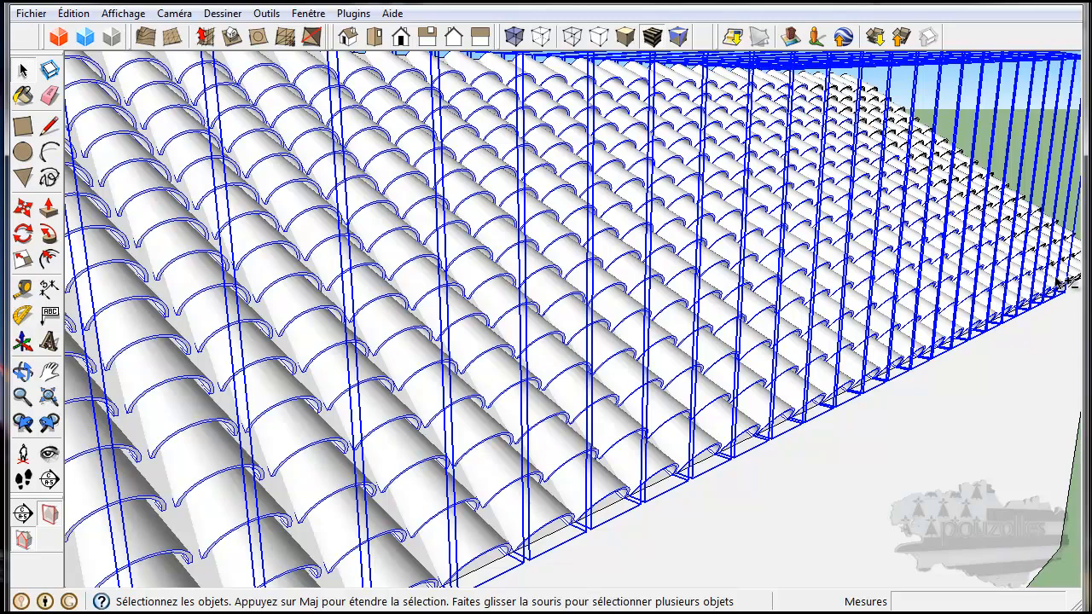
middle_click_drag(1065, 282, 760, 337)
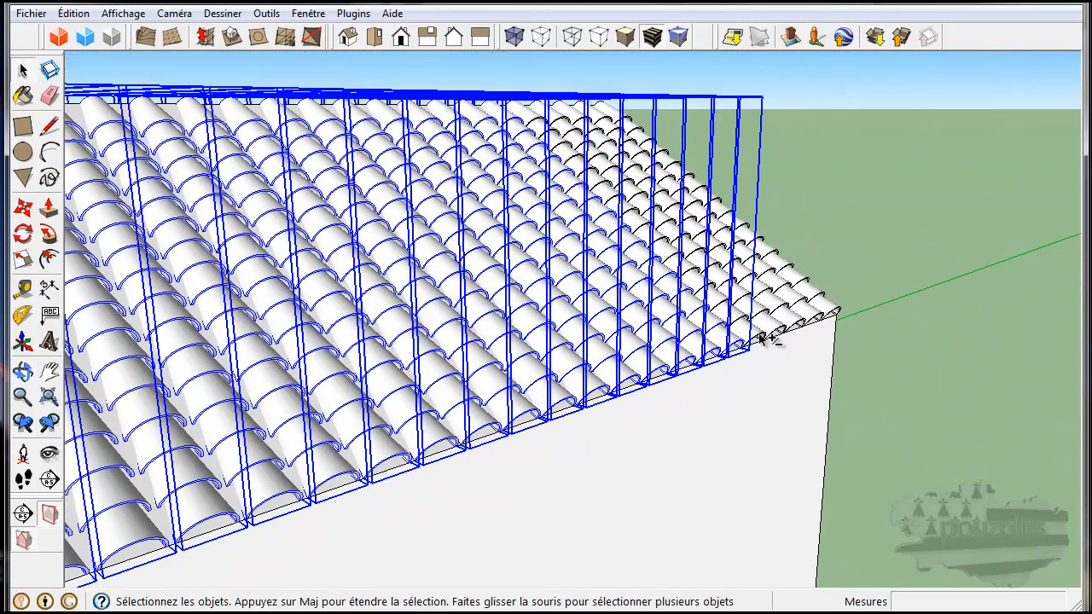
left_click(768, 335, "shift")
left_click(798, 325, "shift")
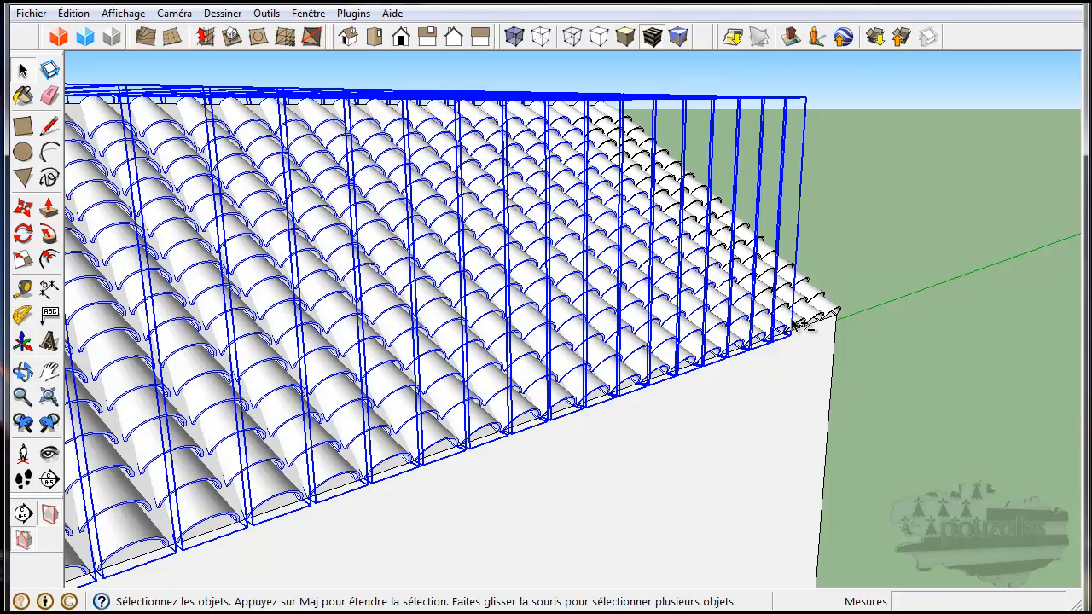
left_click(818, 319, "shift")
left_click(835, 314, "shift")
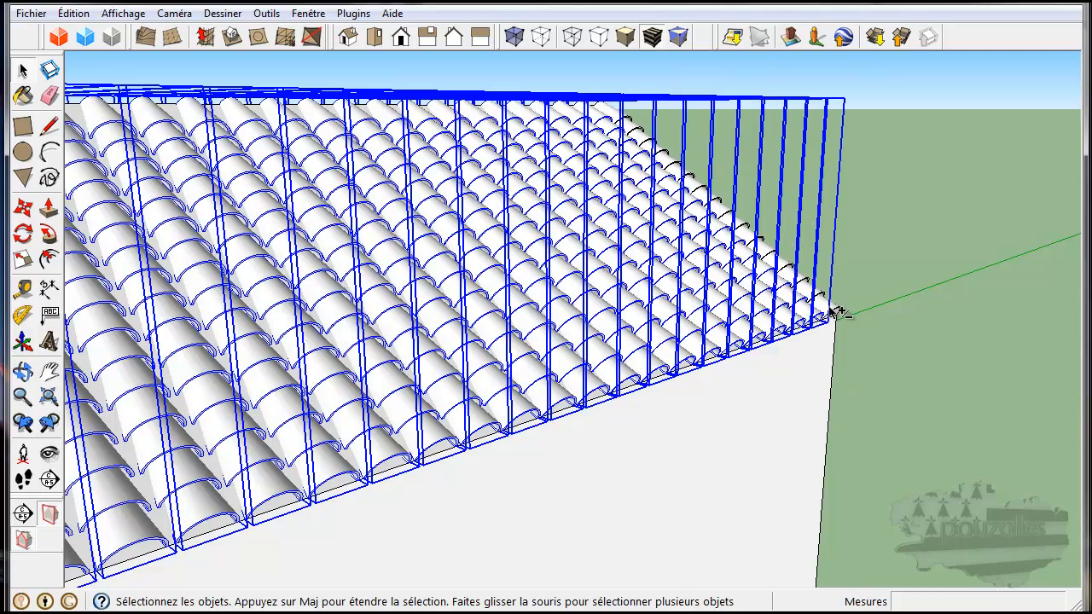
left_click(841, 313, "shift")
scroll(840, 312, "down", 6)
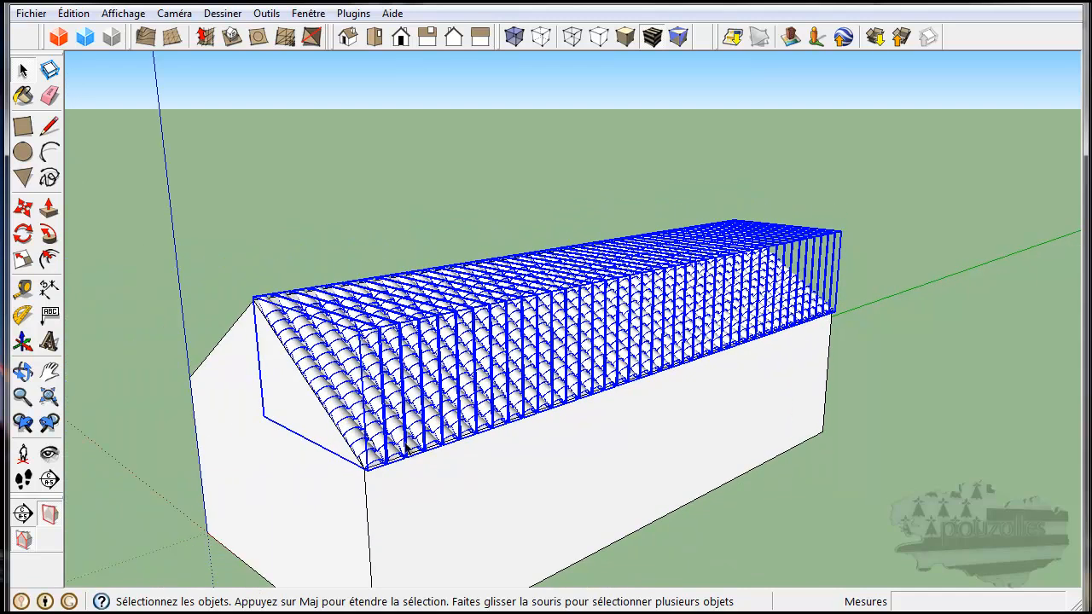
scroll(384, 448, "up", 2)
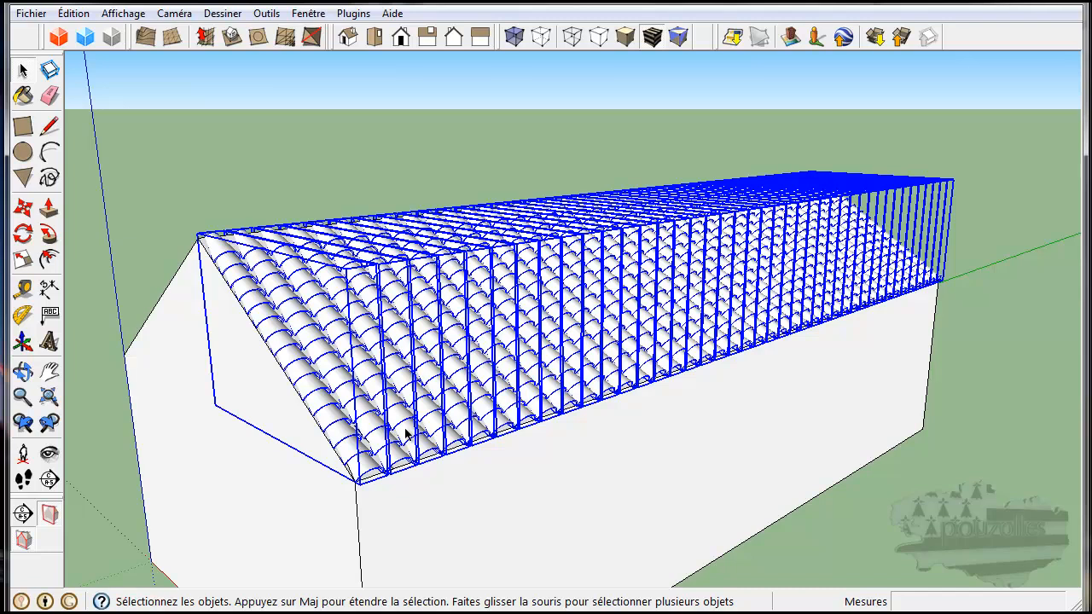
right_click(406, 367)
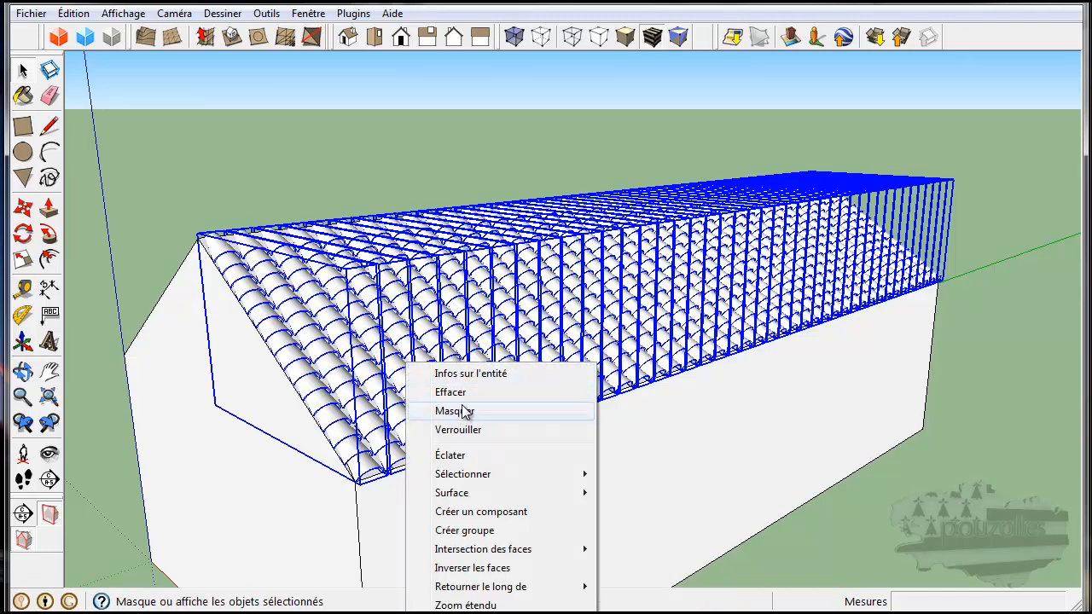
left_click(468, 531)
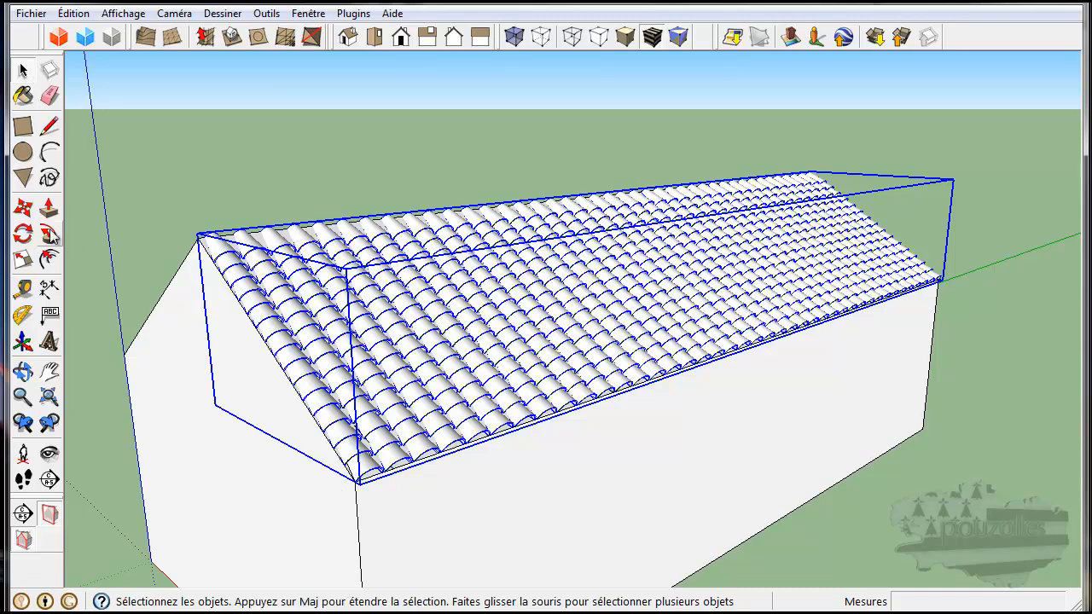
Copy the grouped tile slope from its lower eaves corner to a spot about 3.94 m away, beyond the untiled side of the house
left_click(23, 209)
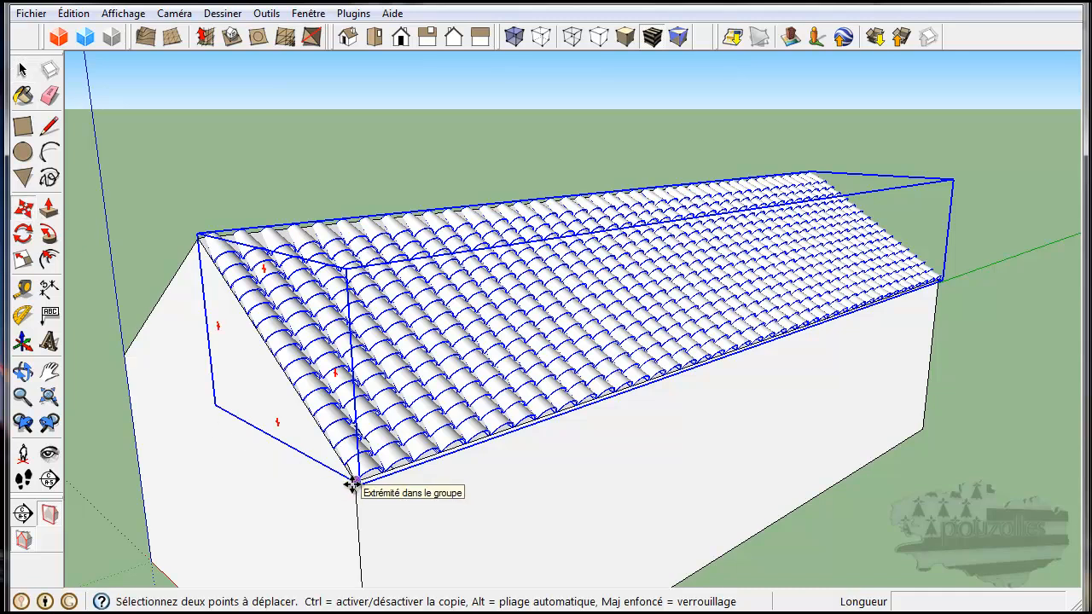
scroll(352, 484, "up", 3)
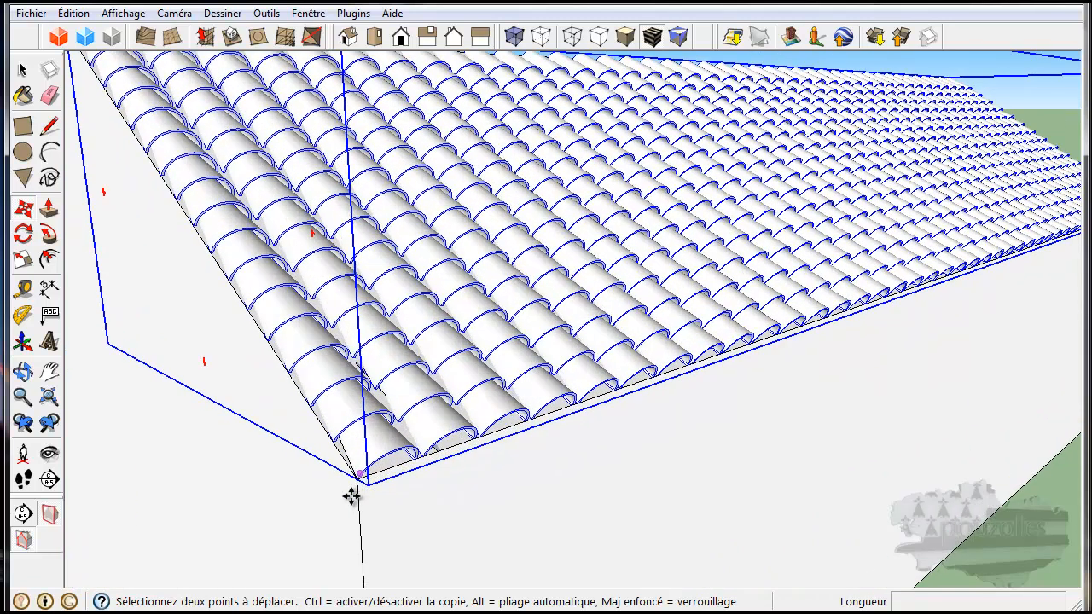
scroll(355, 490, "up", 3)
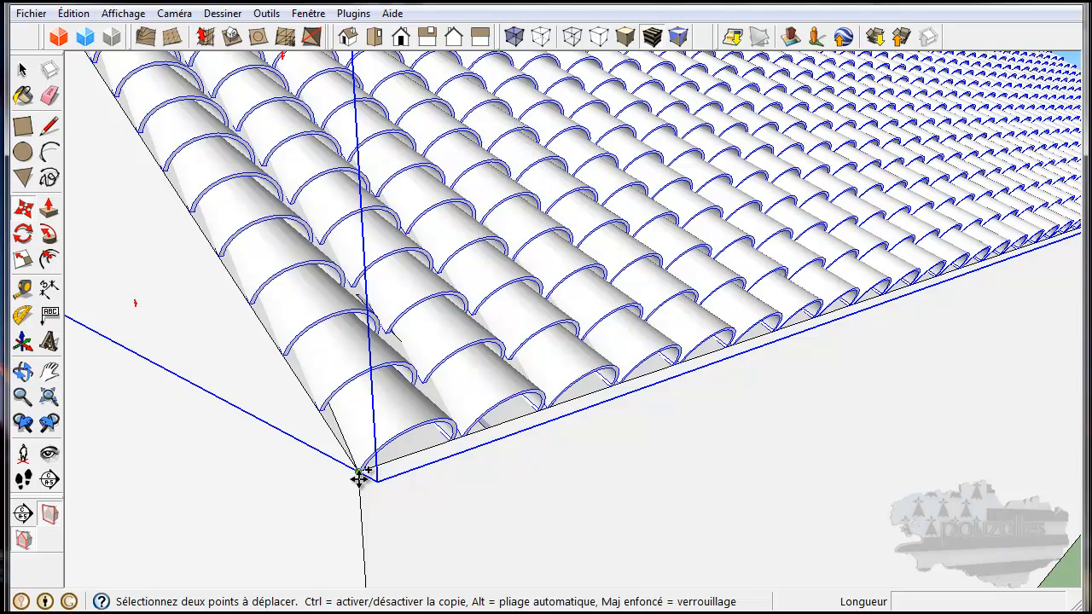
key("ctrl")
left_click(359, 476)
scroll(358, 476, "down", 3)
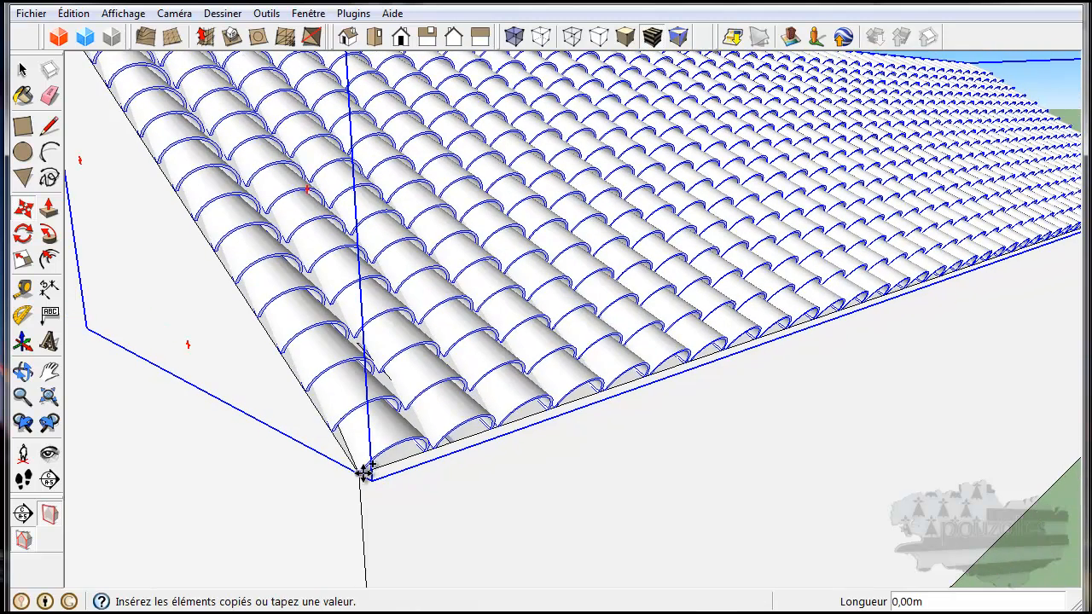
scroll(426, 385, "down", 4)
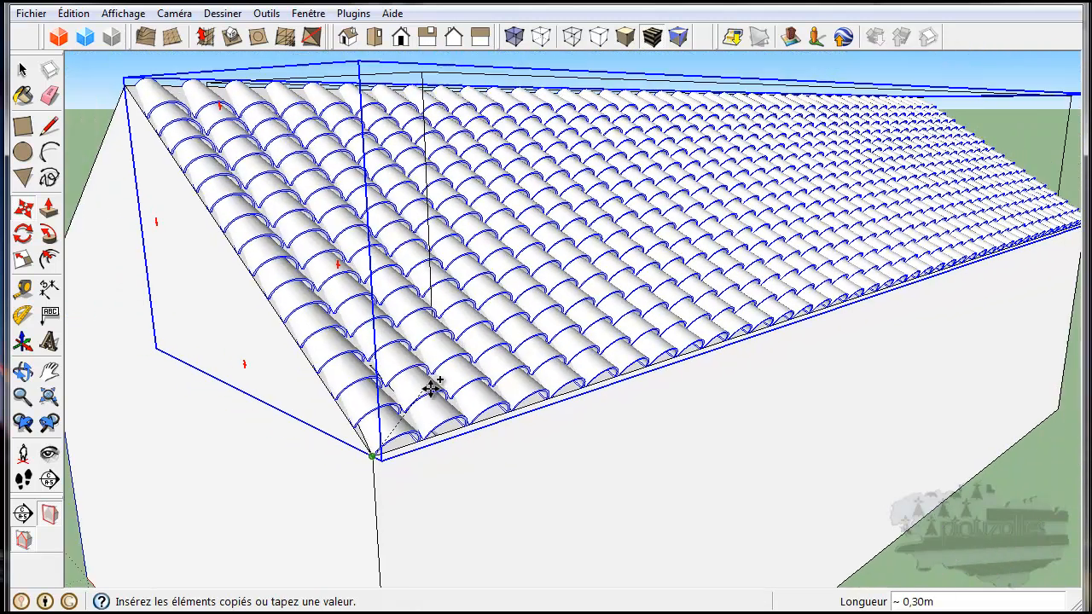
middle_click_drag(319, 364, 614, 357)
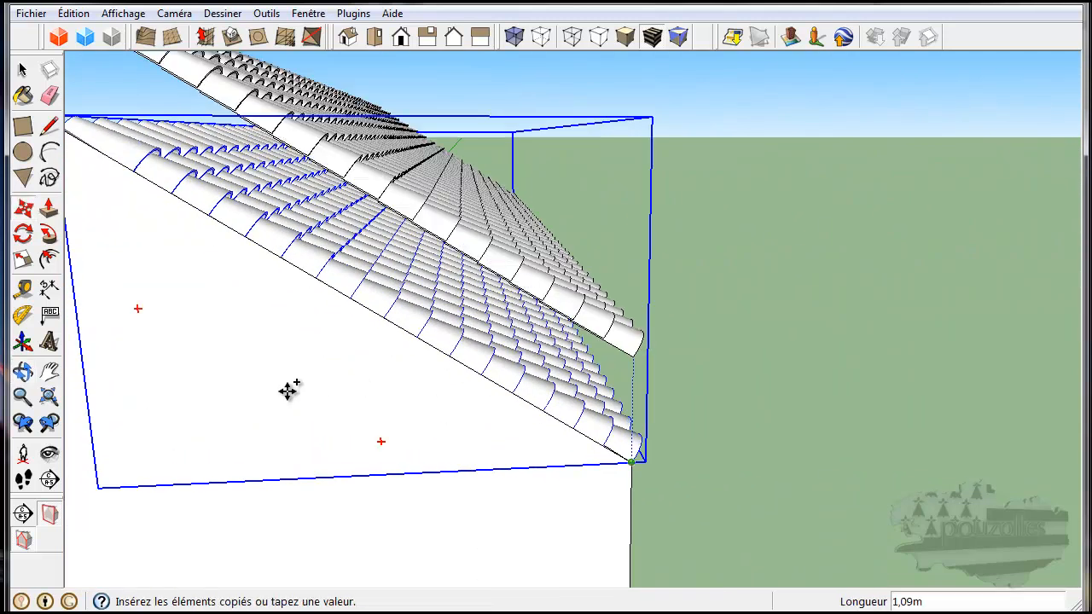
middle_click_drag(287, 390, 957, 356, "shift")
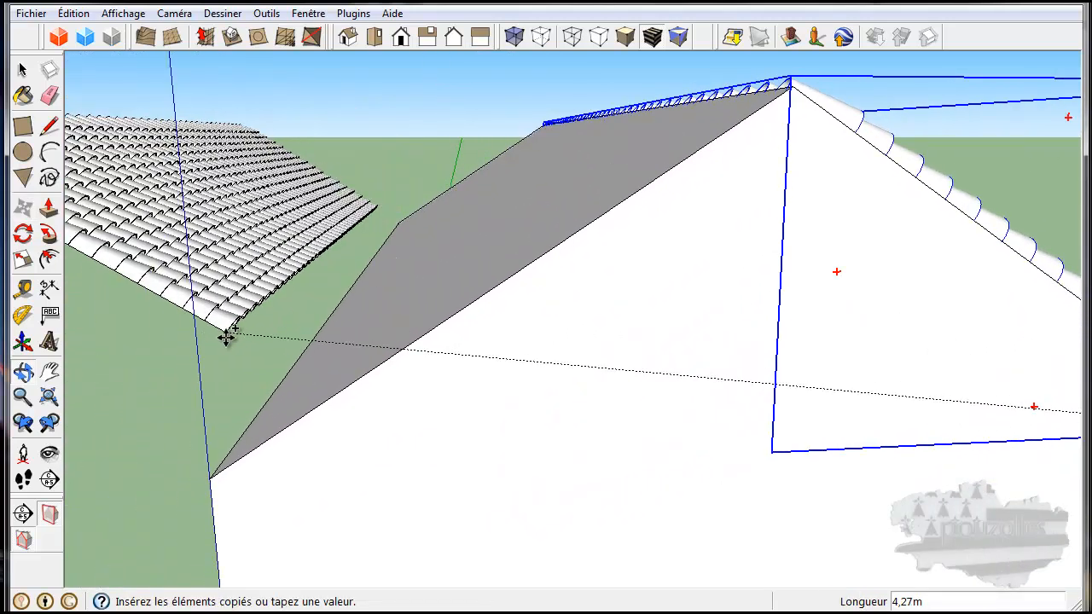
key("Escape")
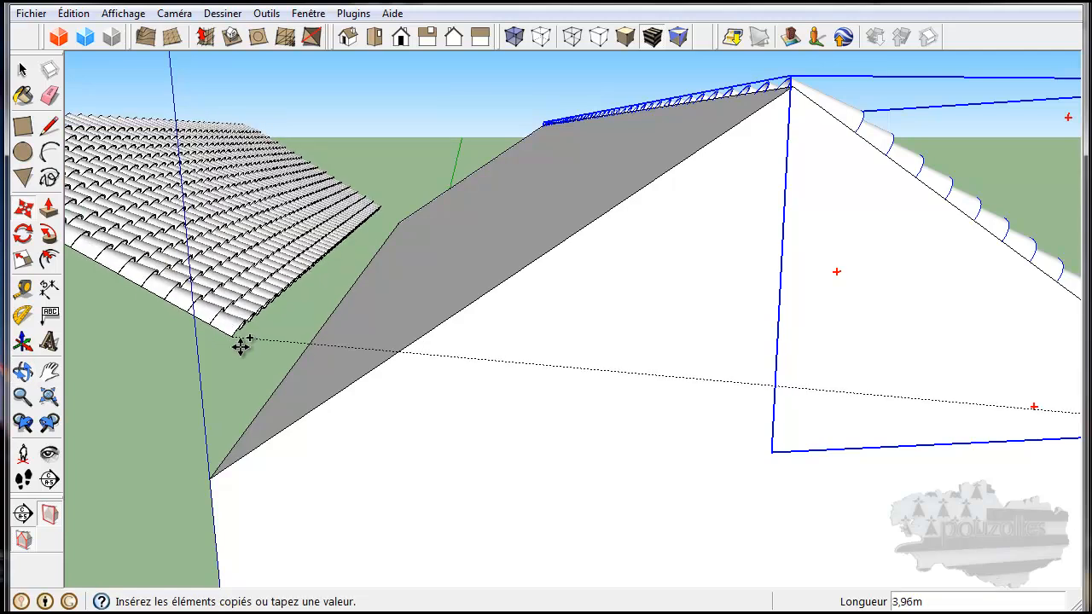
left_click(241, 345)
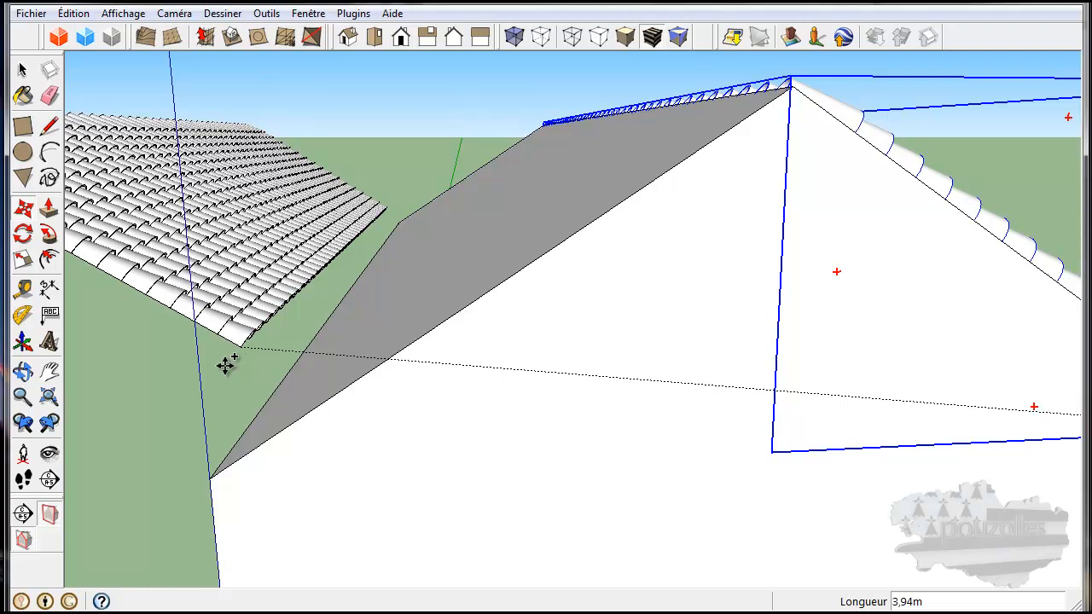
key("ctrl+z")
Rotate the copied tile slope 180 degrees horizontally about the lower eaves corner of its end tile
middle_click_drag(211, 387, 714, 415)
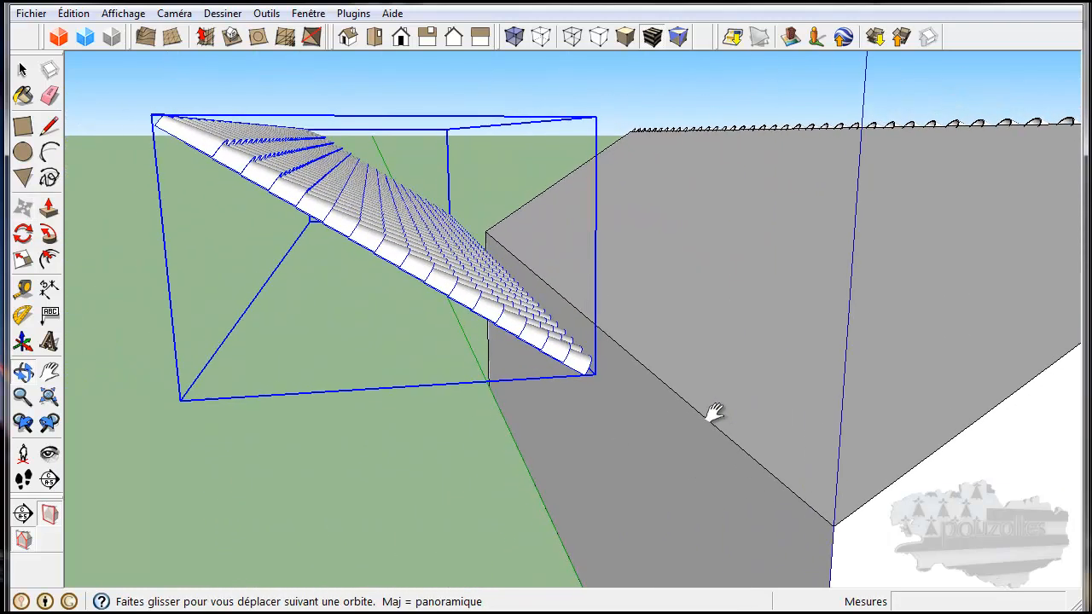
key("m")
left_click(23, 233)
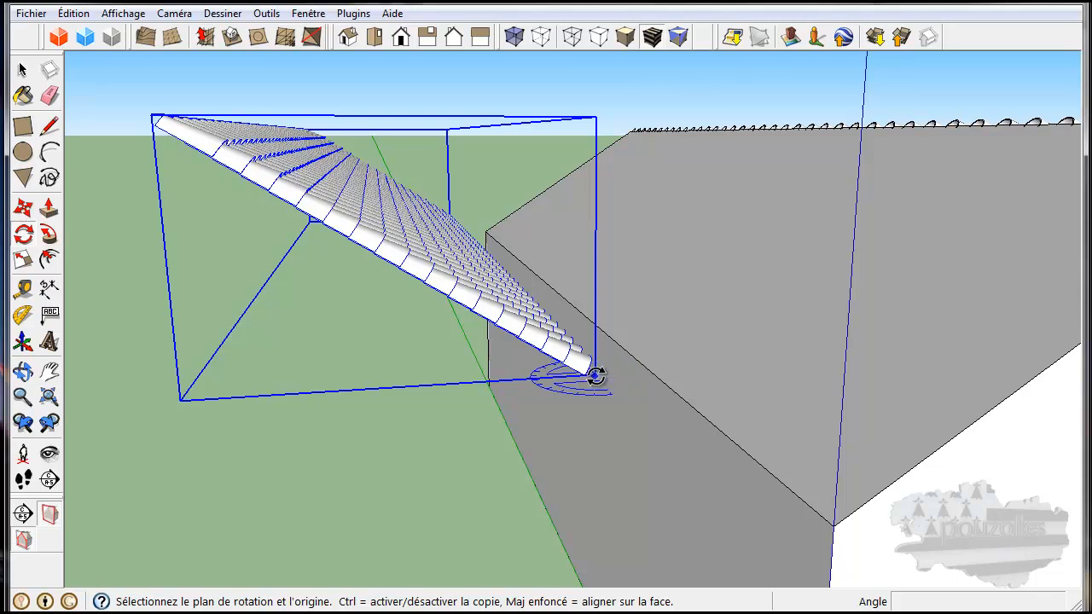
scroll(595, 375, "up", 2)
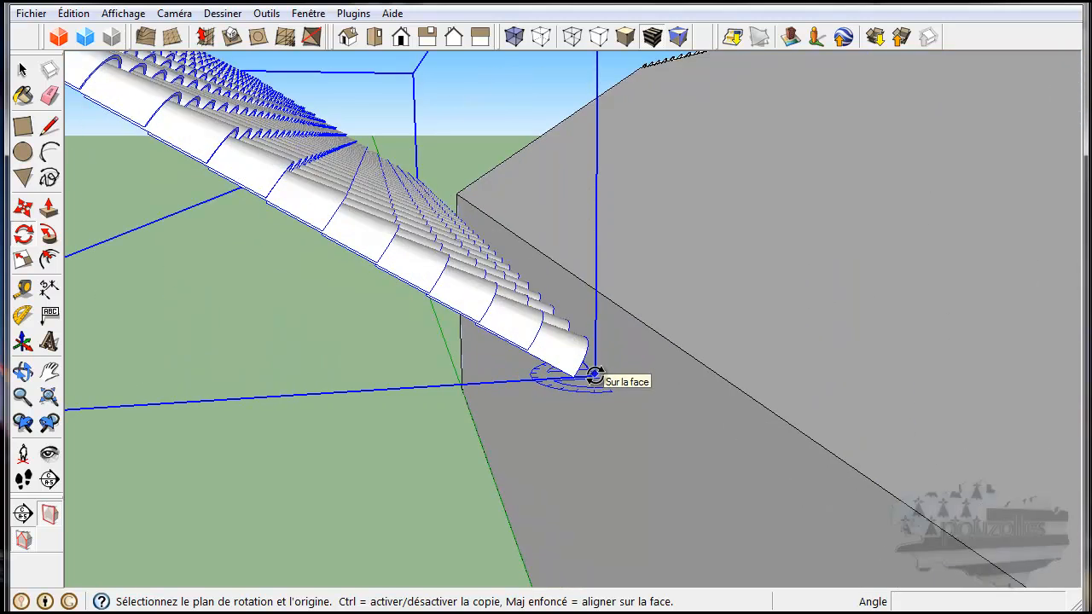
scroll(596, 375, "up", 2)
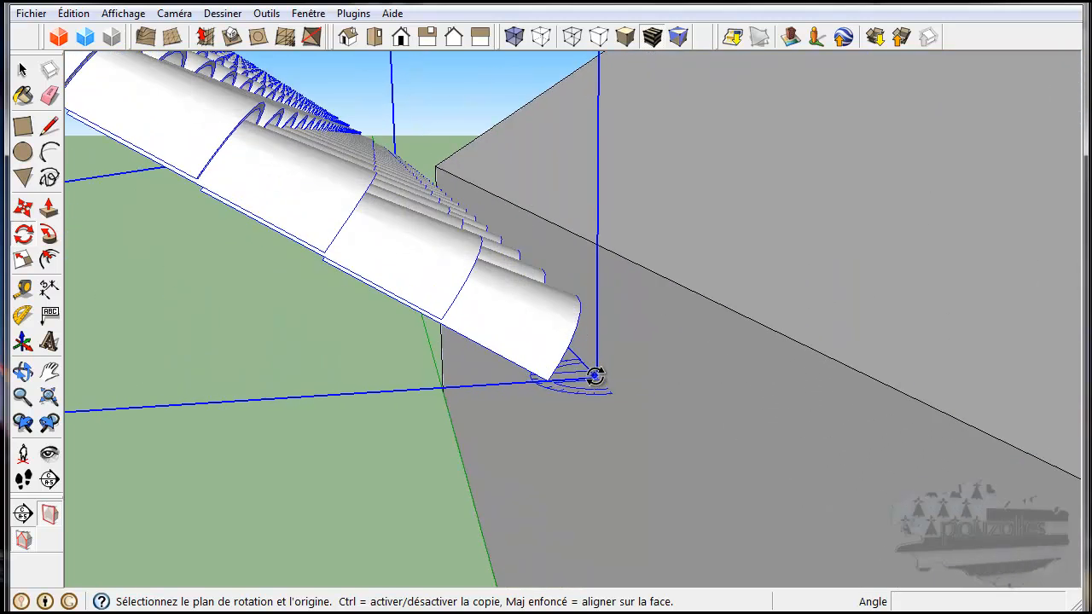
left_click(549, 380)
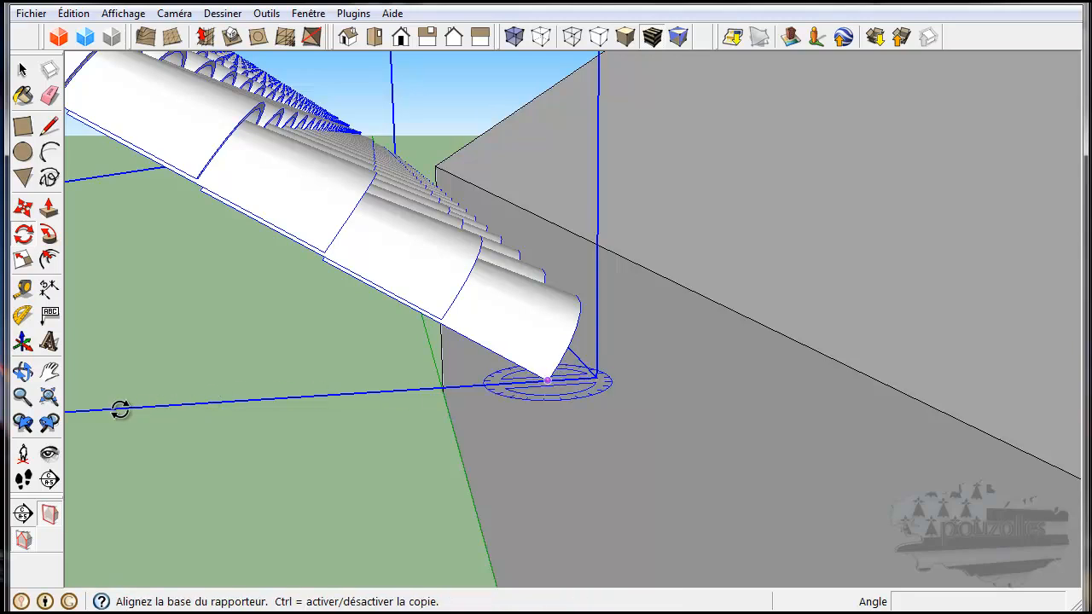
middle_click_drag(118, 408, 629, 380)
scroll(629, 380, "down", 3)
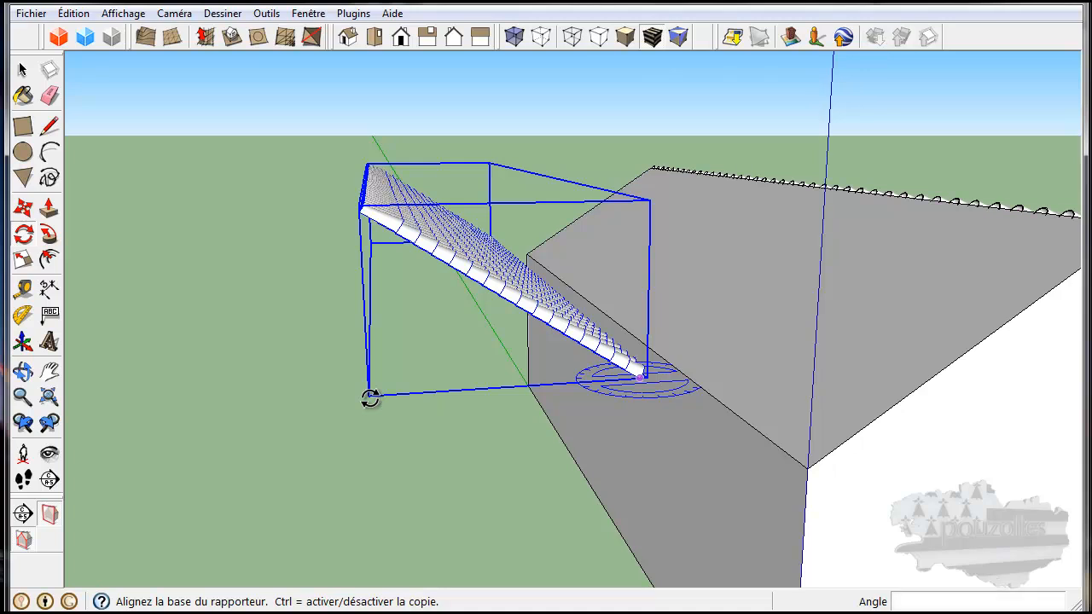
left_click(369, 399)
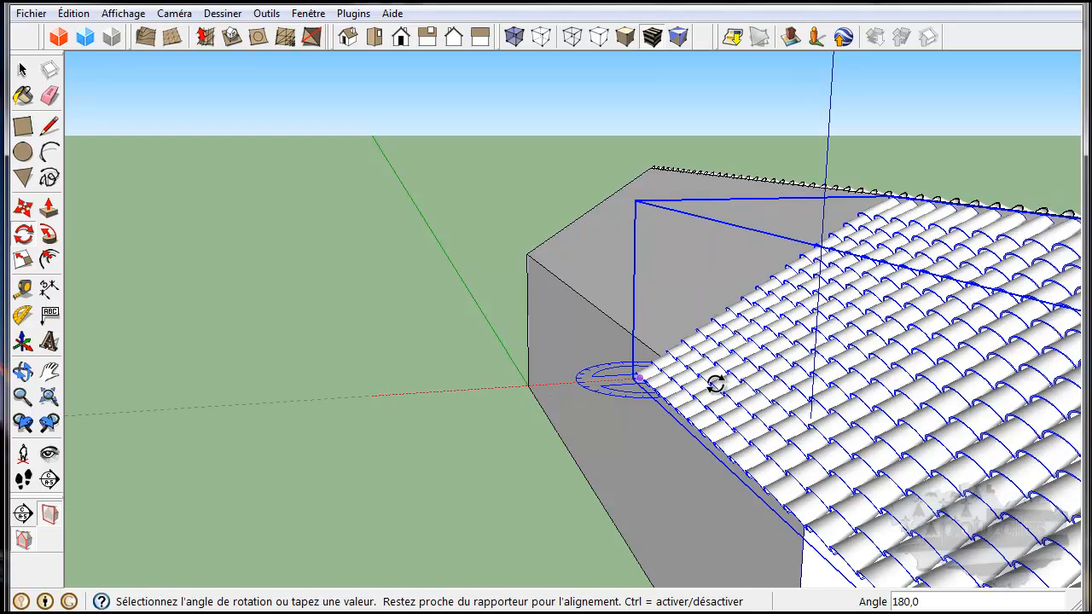
left_click(715, 385)
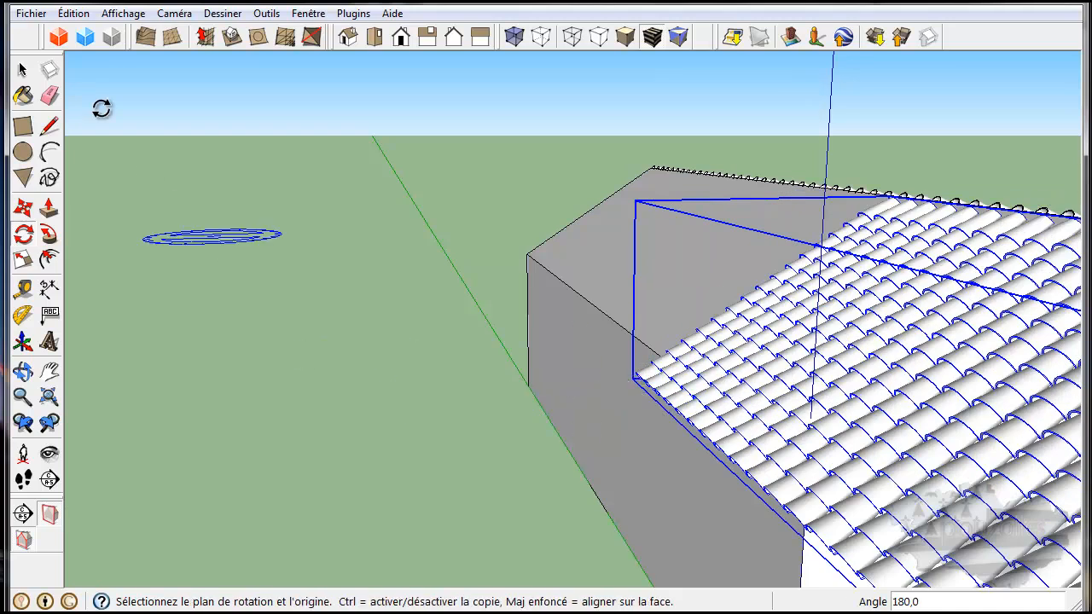
Move the rotated tile slope by its lower end-tile corner onto the house's eaves corner at the near gable and deselect it
left_click(24, 209)
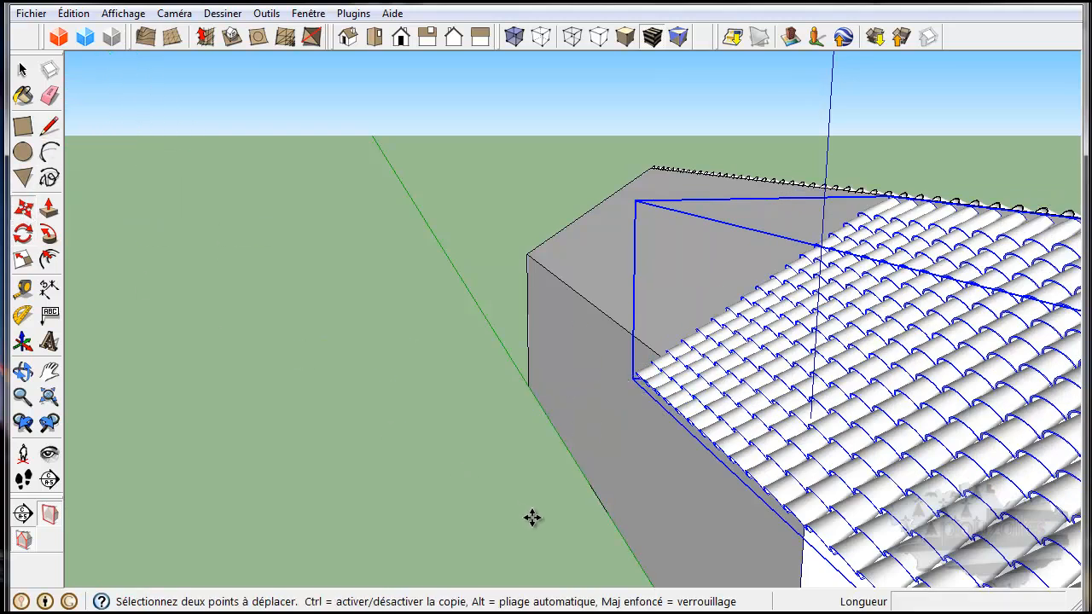
middle_click_drag(548, 534, 680, 488)
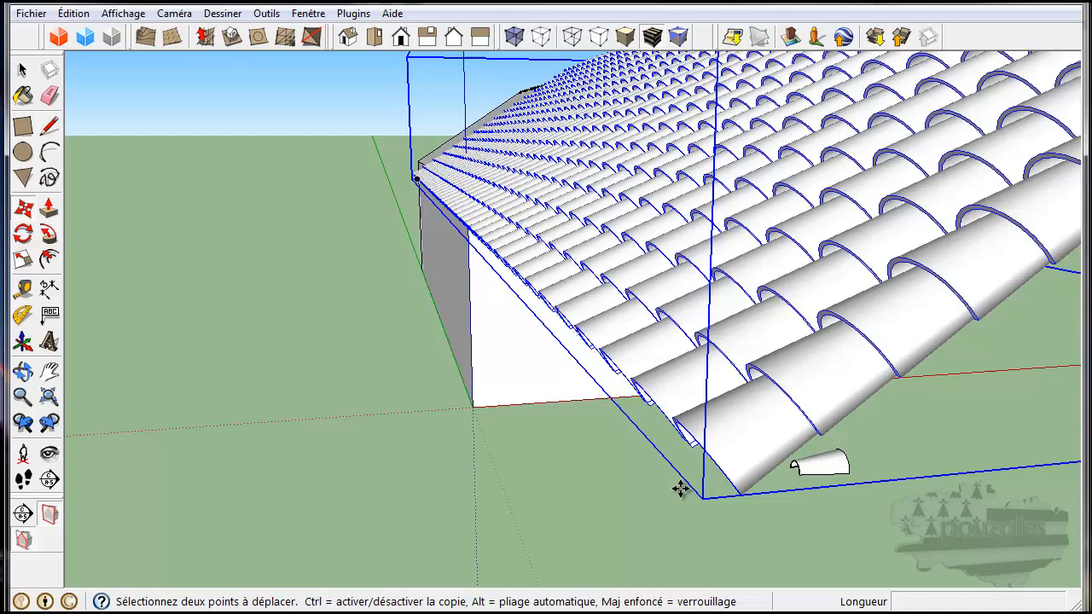
left_click(742, 496)
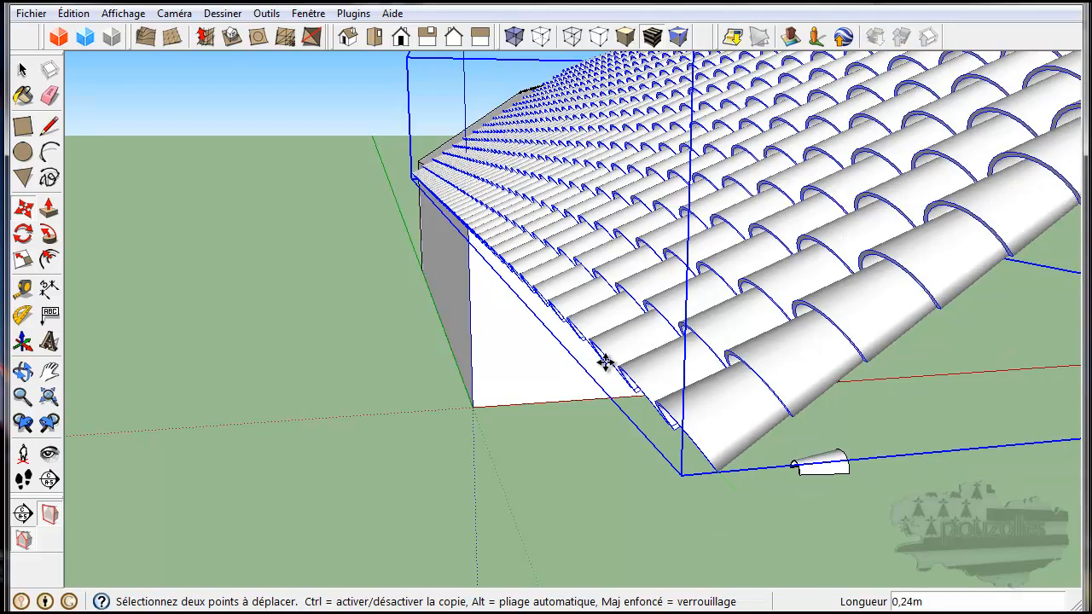
scroll(478, 219, "down", 4)
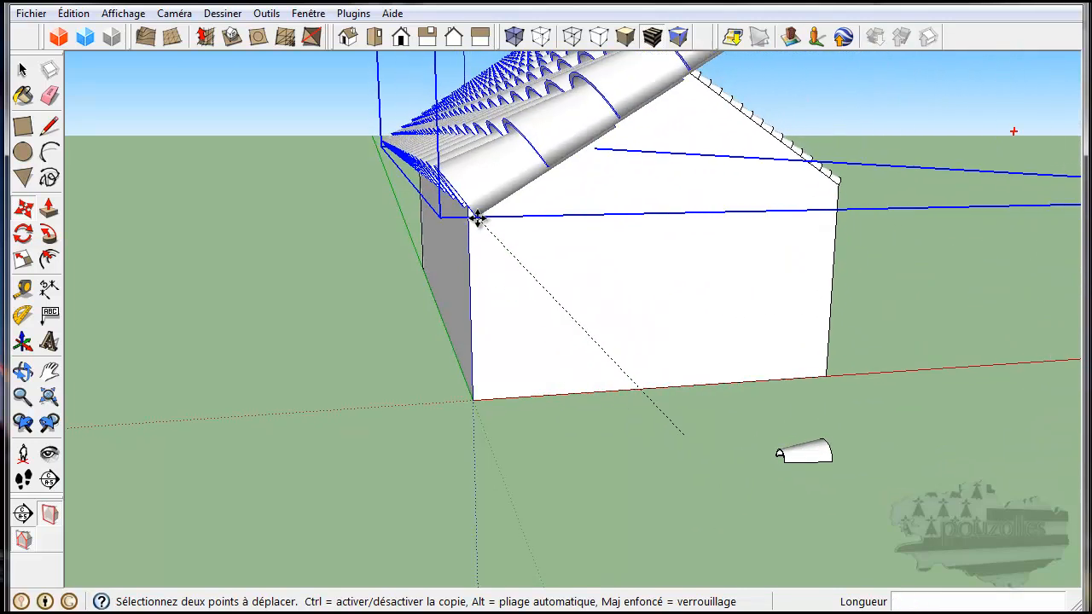
scroll(478, 213, "up", 4)
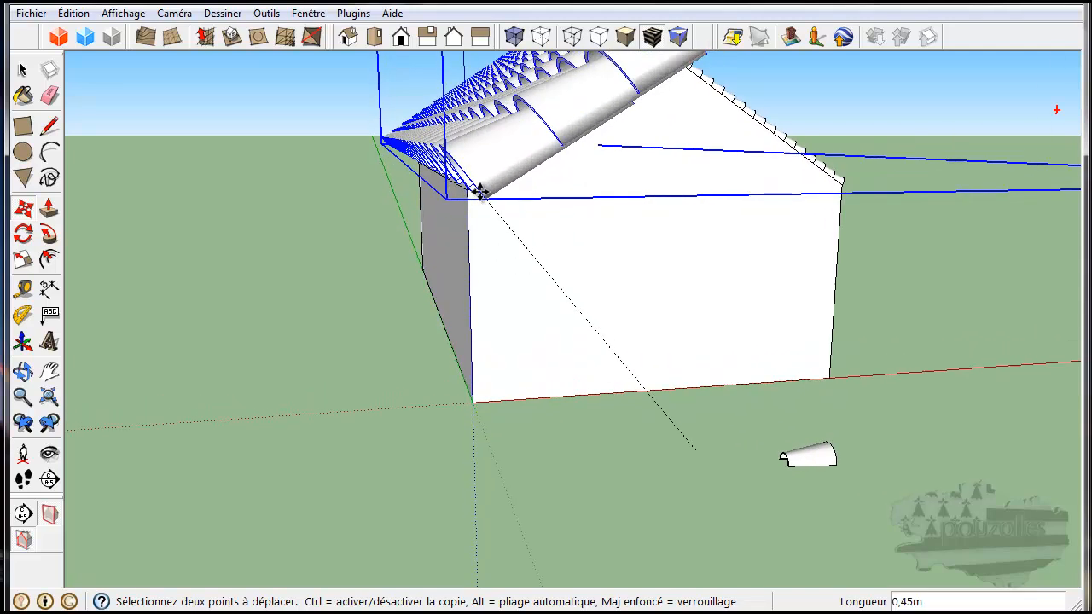
scroll(488, 201, "up", 4)
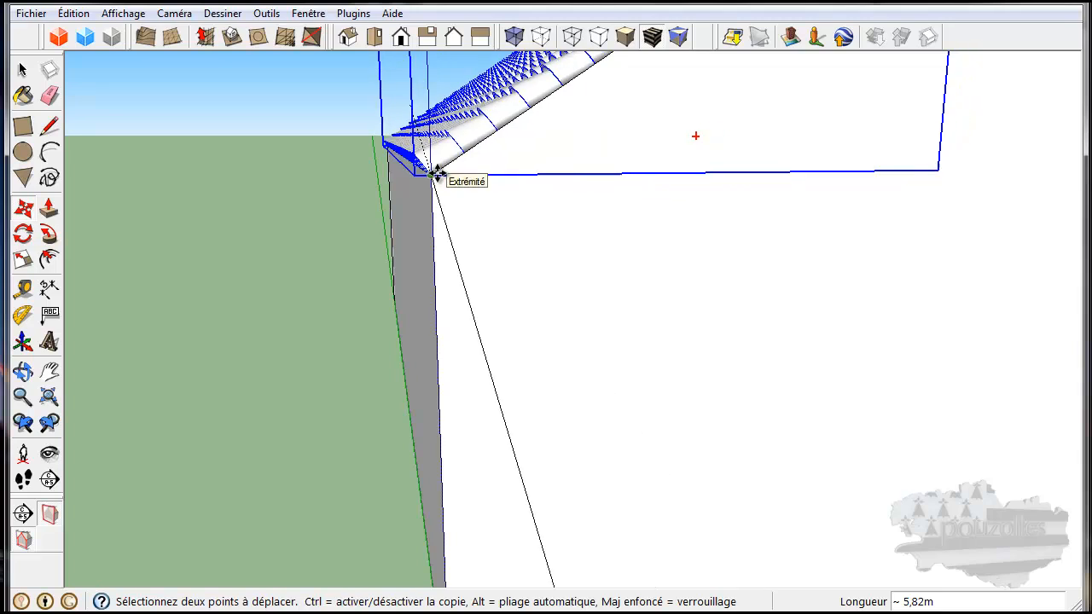
left_click(436, 174)
key("Escape")
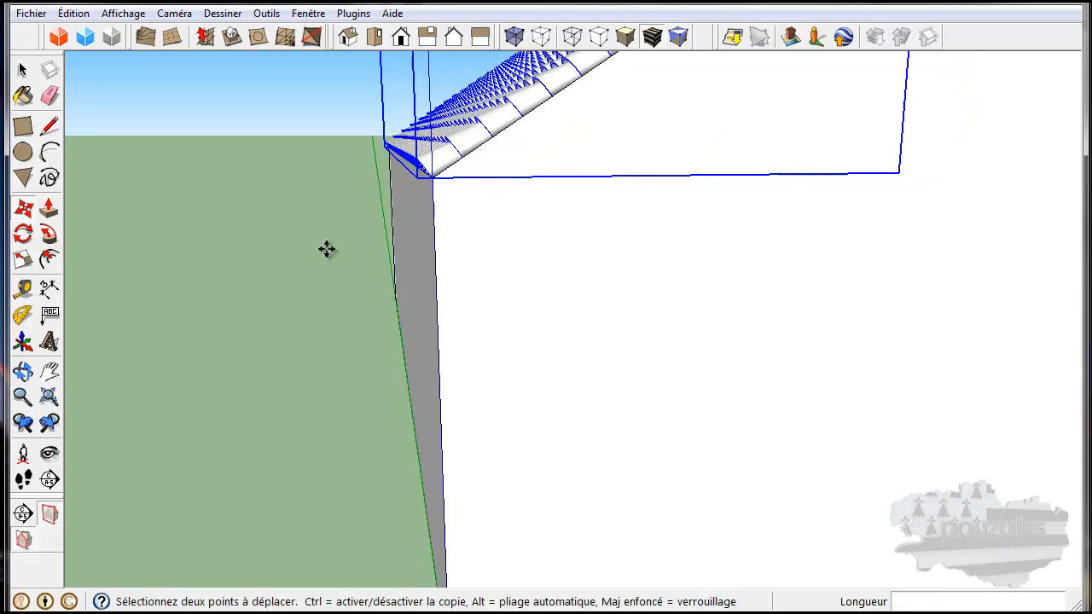
left_click(24, 70)
left_click(197, 252)
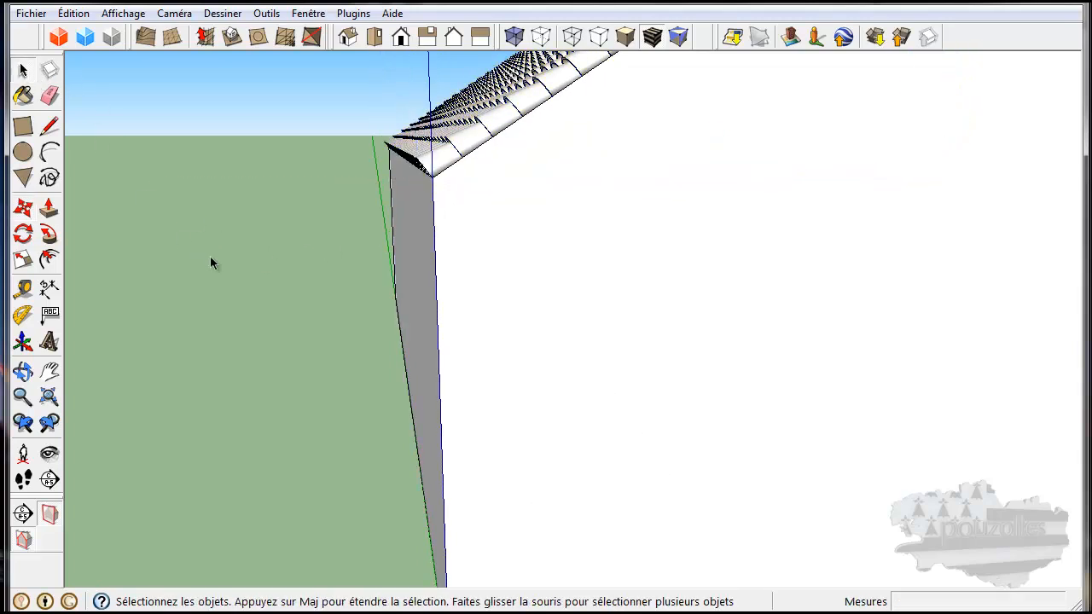
Close the open front end of the loose tile with a line between the inner base corners of its arch
scroll(277, 287, "down", 5)
middle_click_drag(309, 310, 715, 337)
middle_click_drag(832, 303, 484, 445)
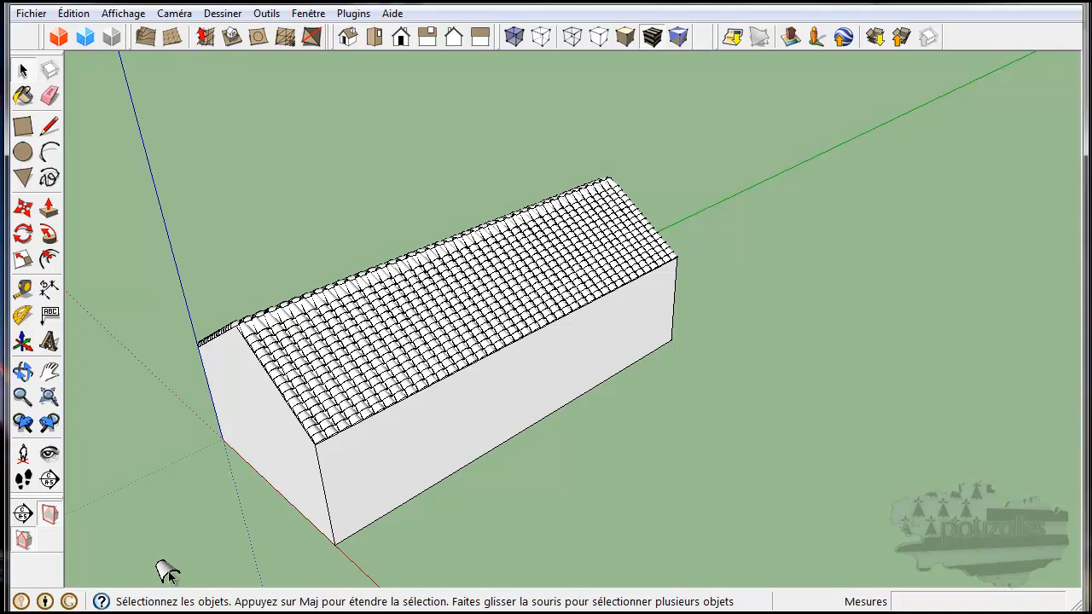
mouse_move(275, 314)
middle_mouse_down()
mouse_move(281, 334)
mouse_move(342, 292)
mouse_move(292, 323)
middle_mouse_up()
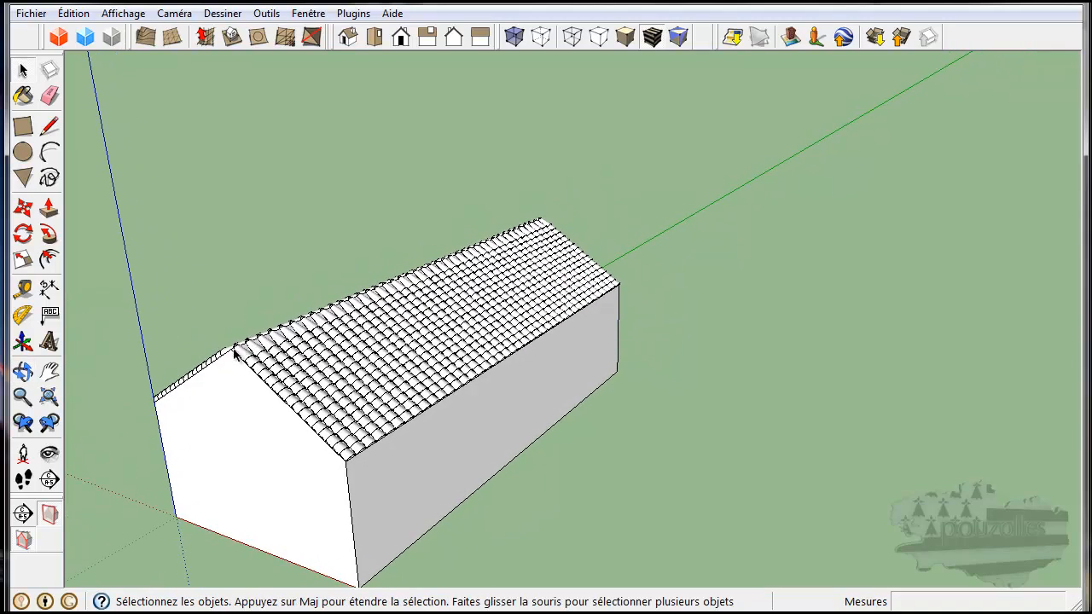
middle_click_drag(254, 373, 384, 465)
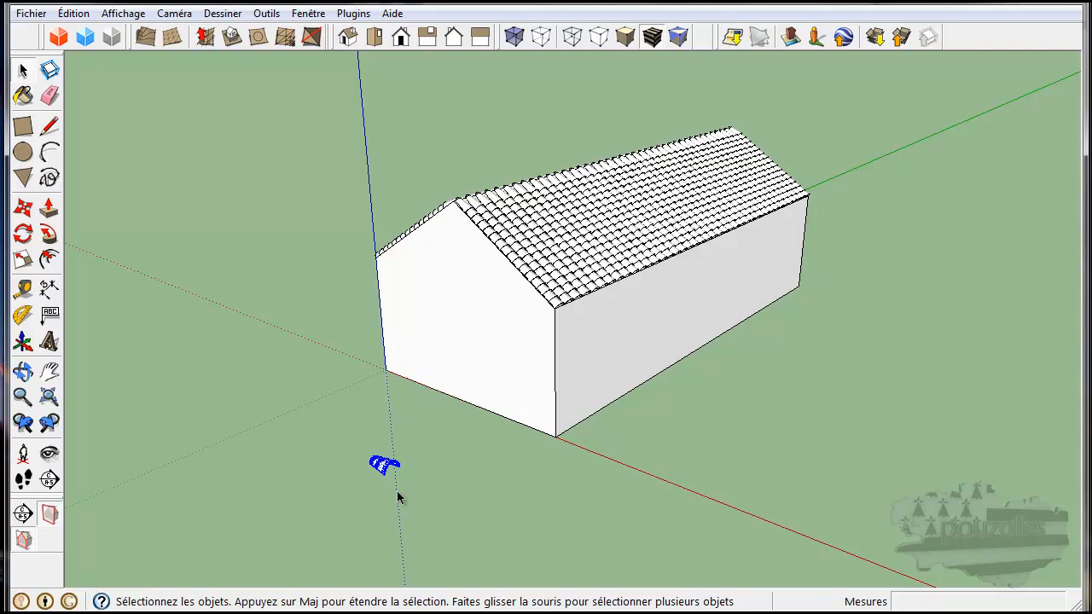
scroll(404, 501, "up", 8)
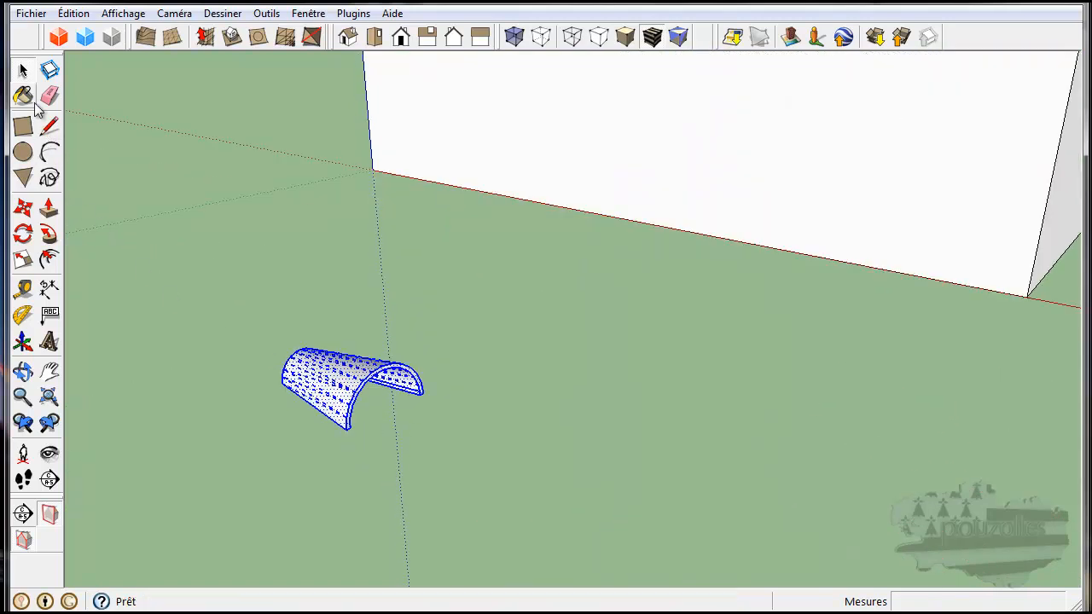
left_click(48, 126)
mouse_move(367, 448)
middle_mouse_down()
mouse_move(296, 453)
mouse_move(307, 446)
middle_mouse_up()
scroll(365, 409, "up", 5)
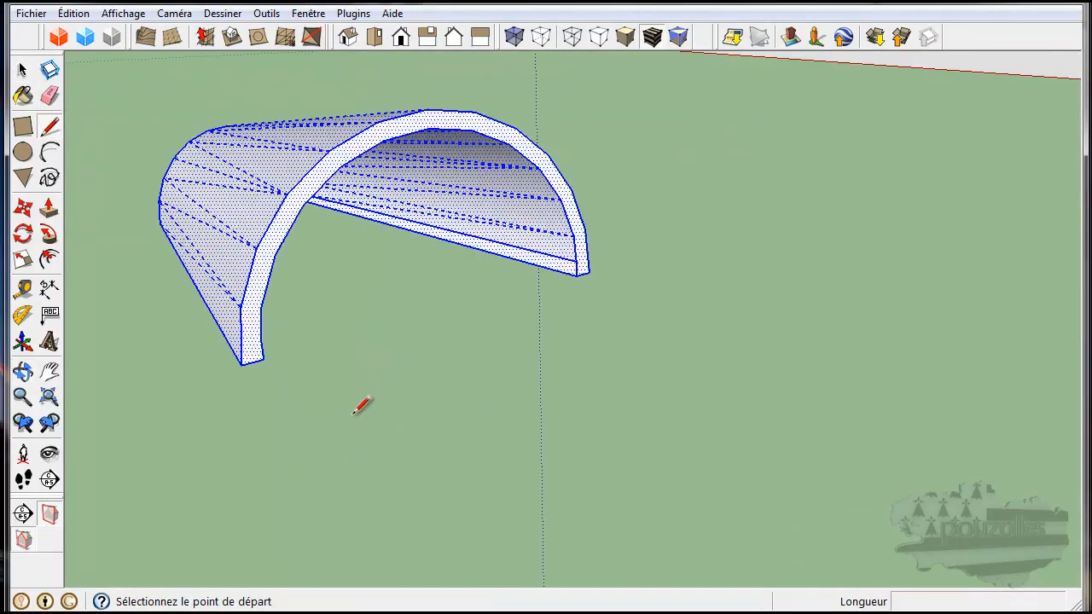
left_click(263, 359)
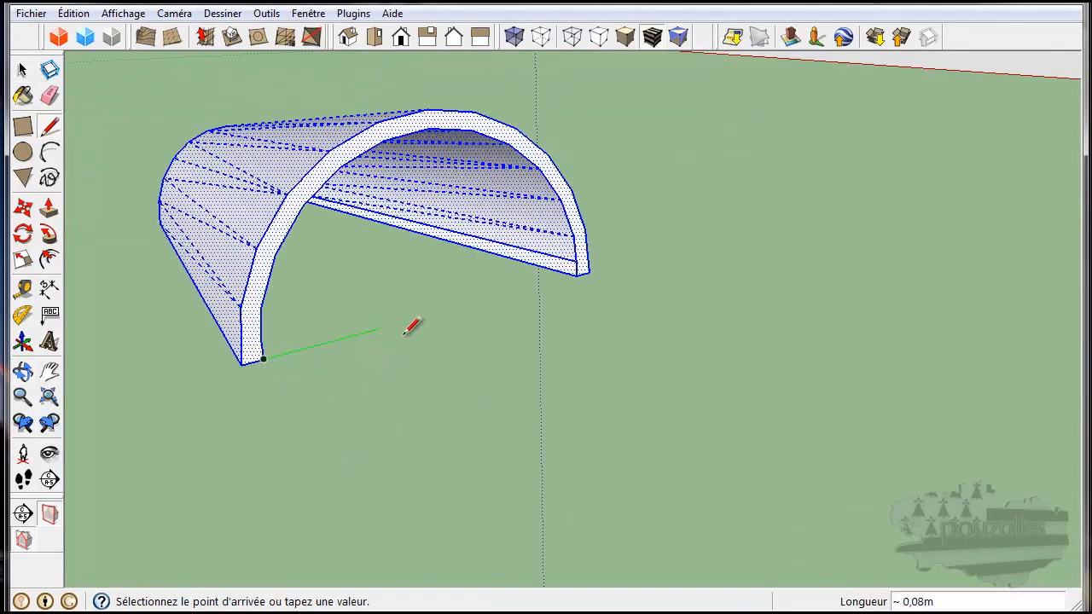
left_click(583, 271)
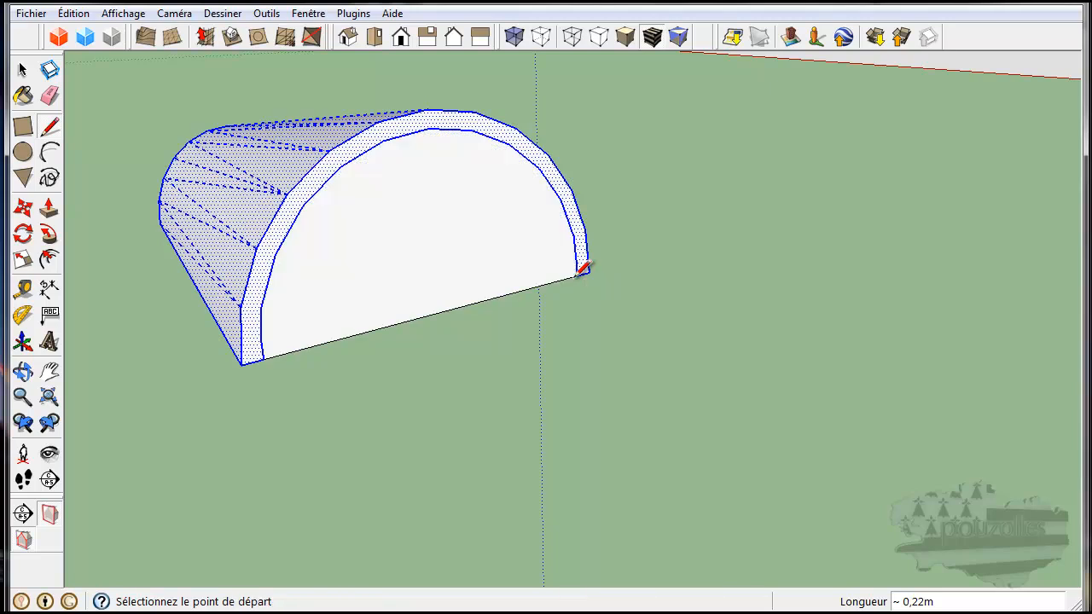
Draw a vertical marker line about 0.02 m up from the midpoint of the tile's front base edge
left_click(440, 312)
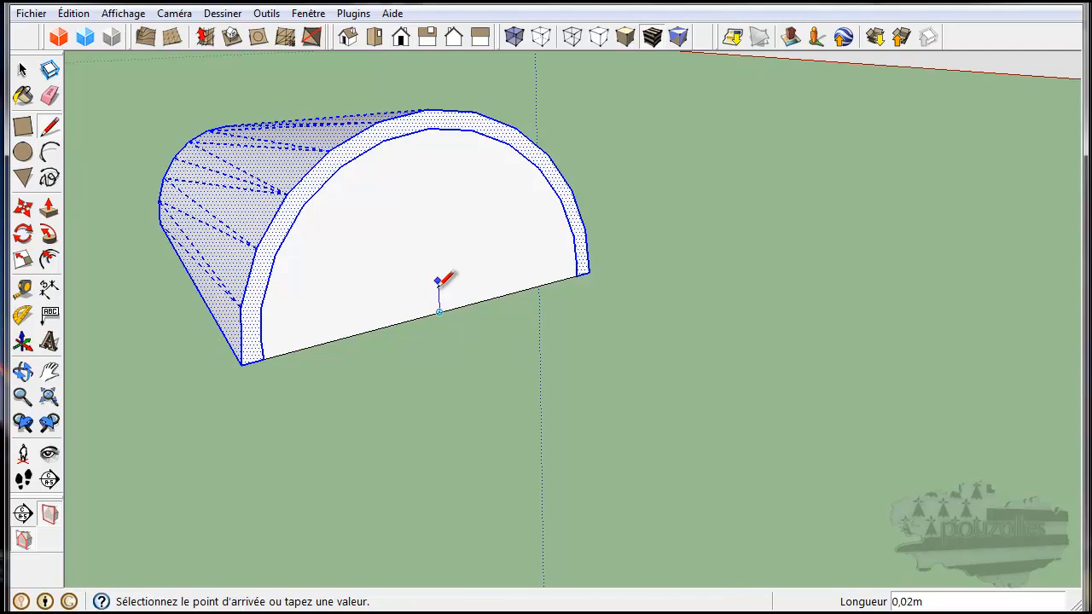
left_click(438, 281)
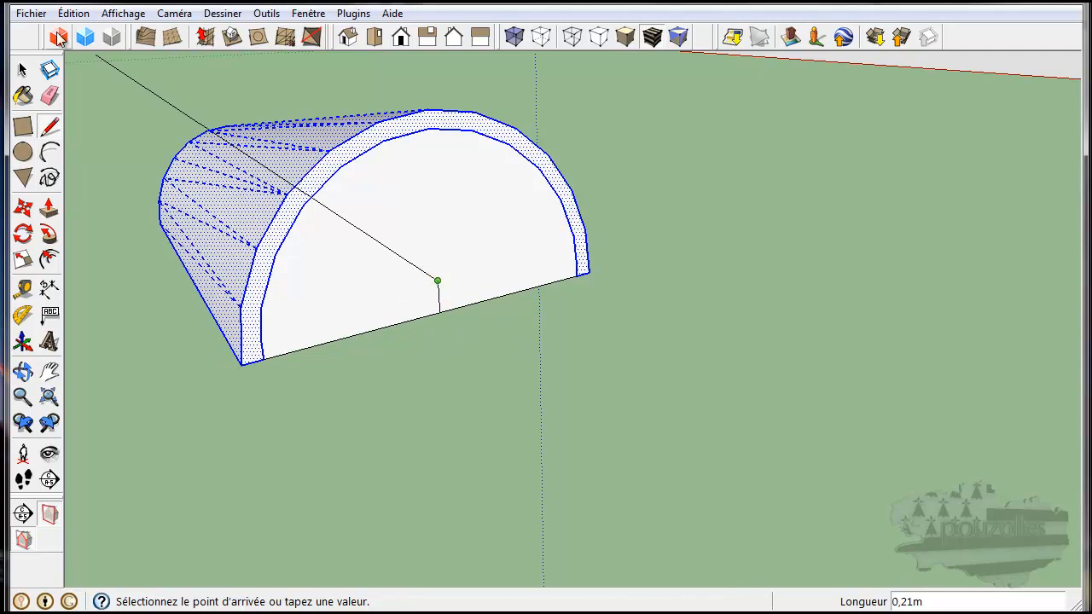
left_click(23, 71)
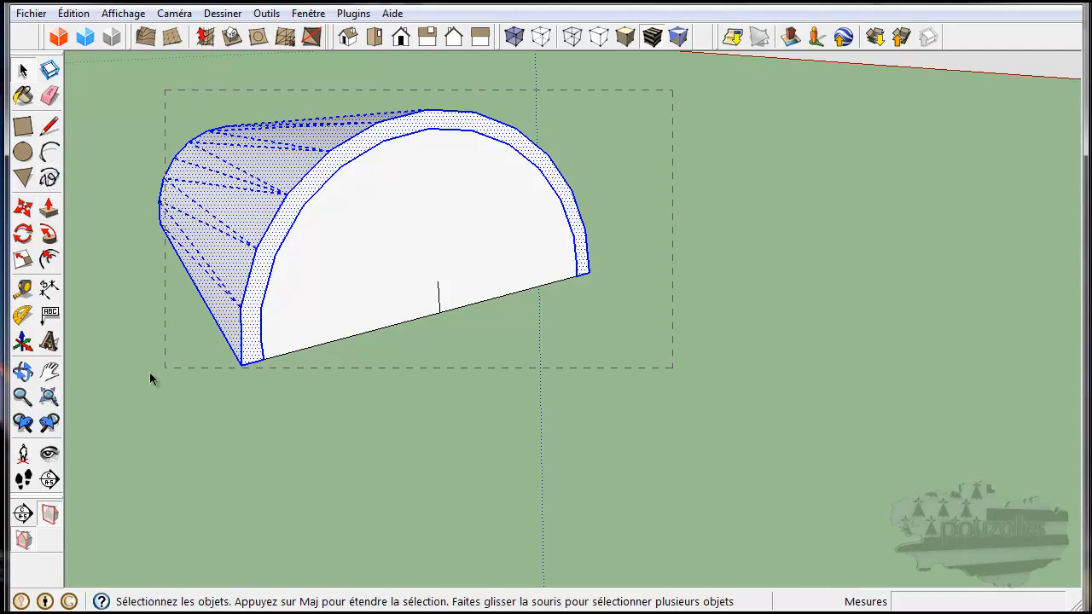
Select the whole closed tile with its marker line and combine it into one group
left_click_drag(179, 365, 131, 385)
right_click(284, 245)
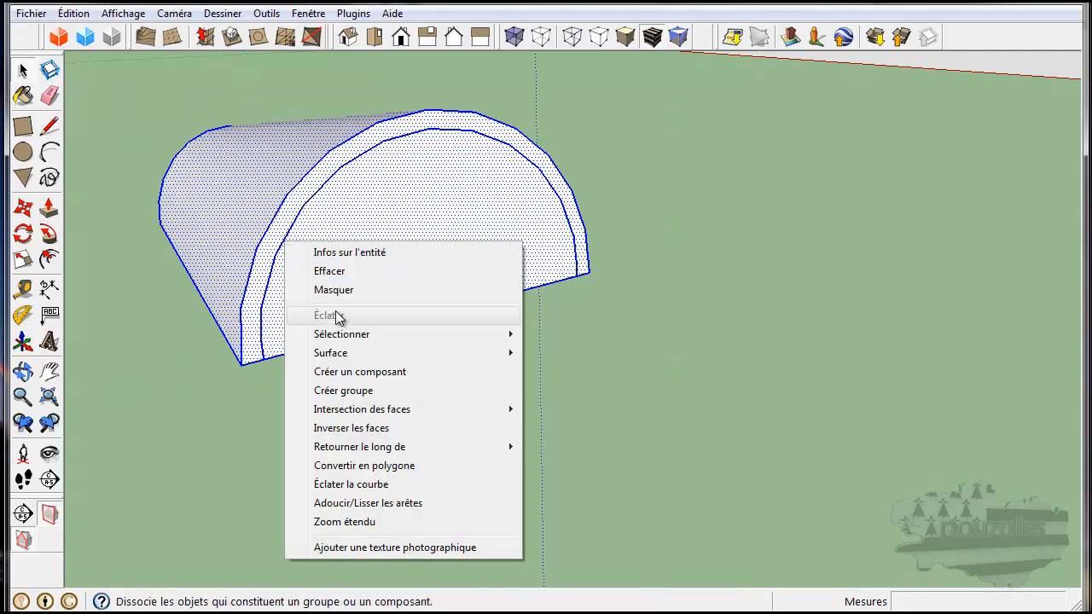
left_click(347, 391)
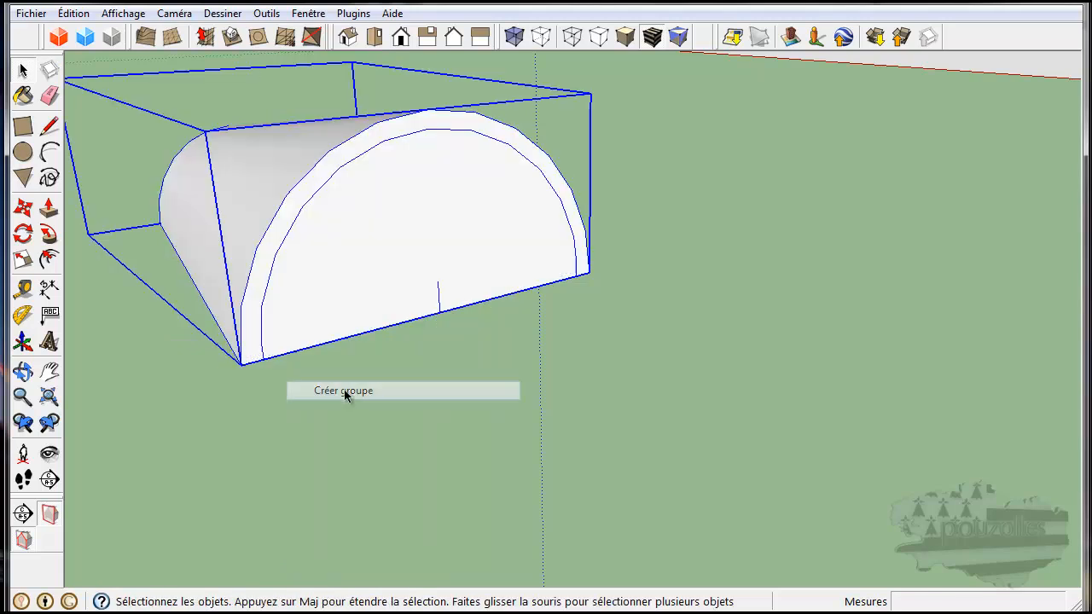
left_click(333, 402)
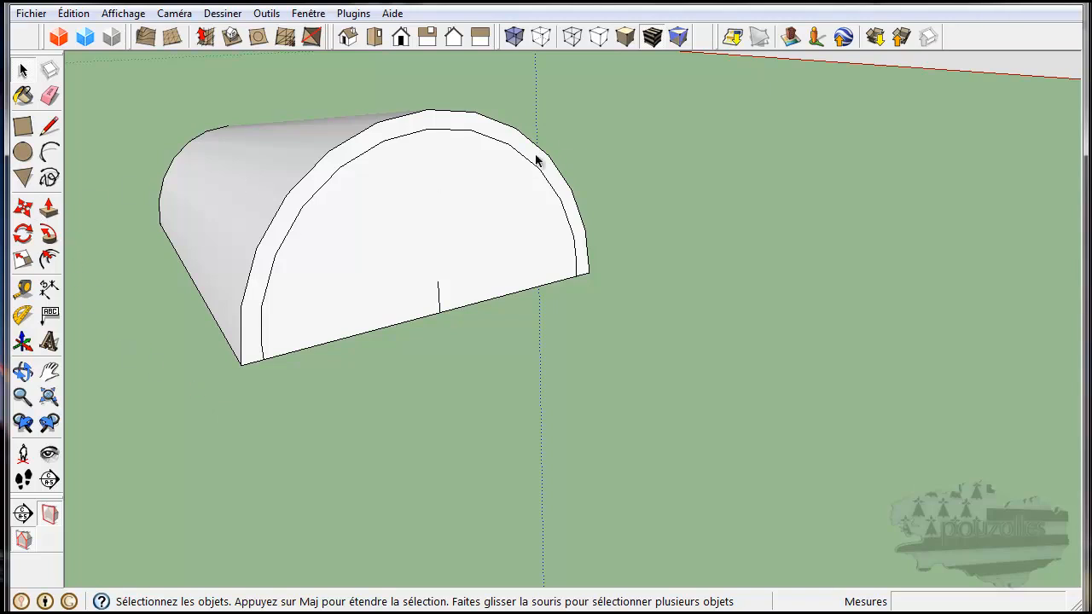
Rotate the grouped tile 90 degrees horizontally about an outer base corner of its closed end, aligning it with the ridge
left_click(493, 169)
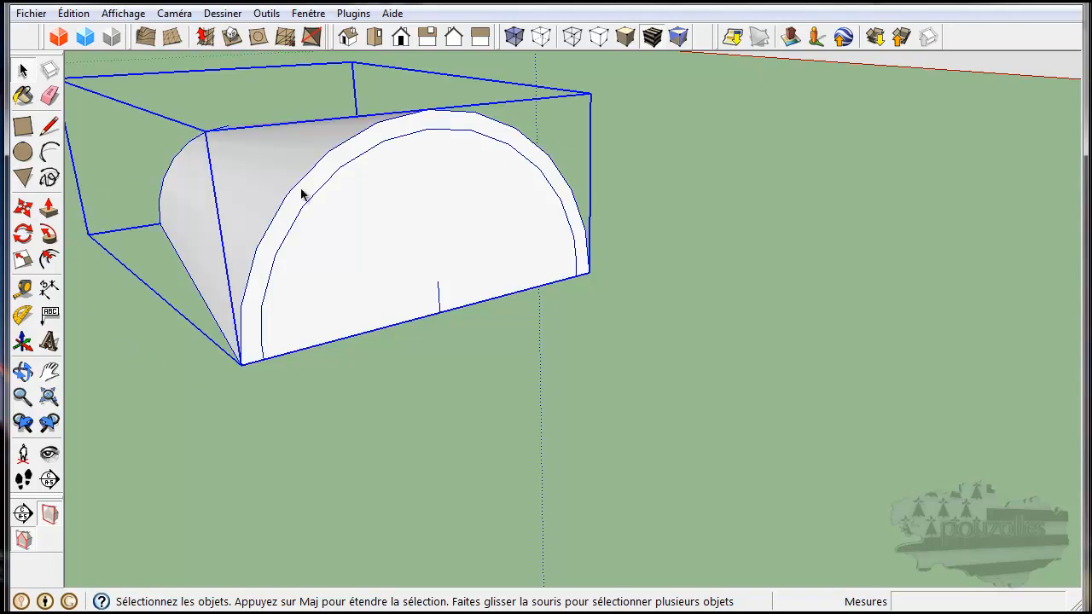
left_click(22, 214)
left_click(20, 235)
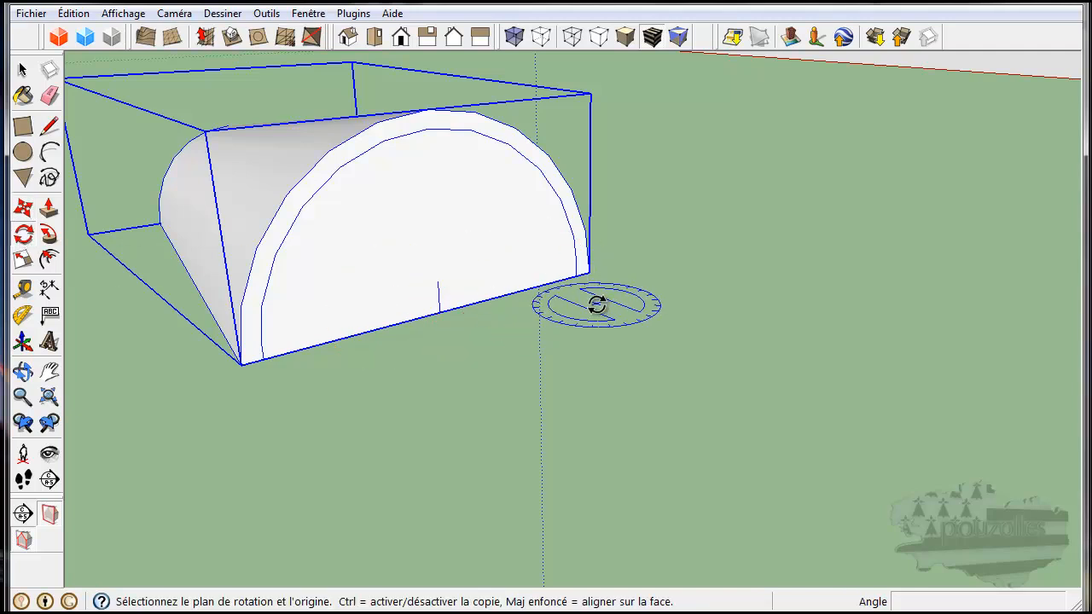
left_click(590, 273)
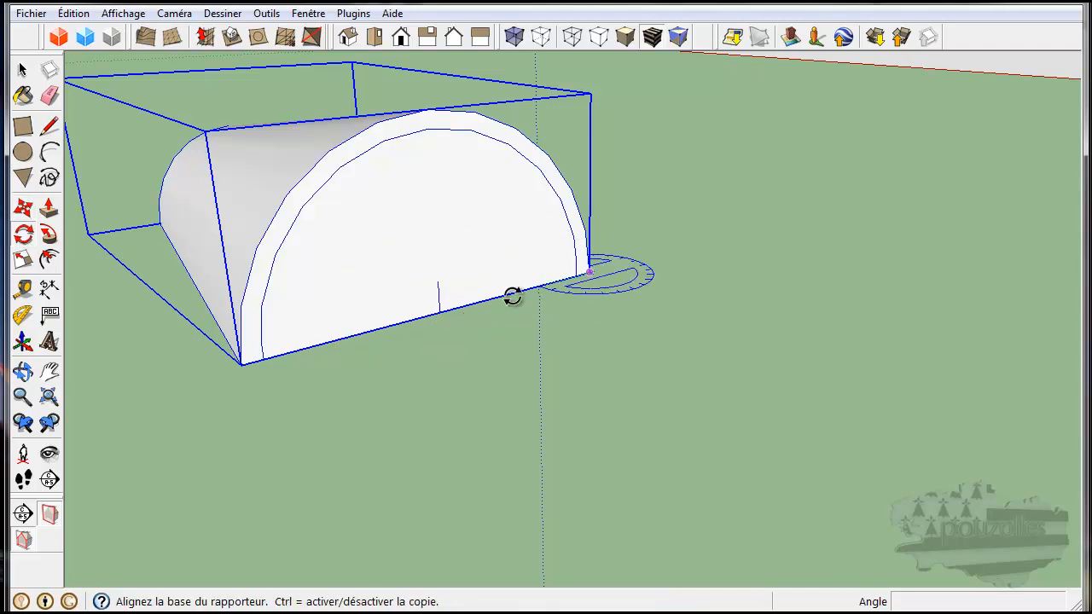
left_click(241, 365)
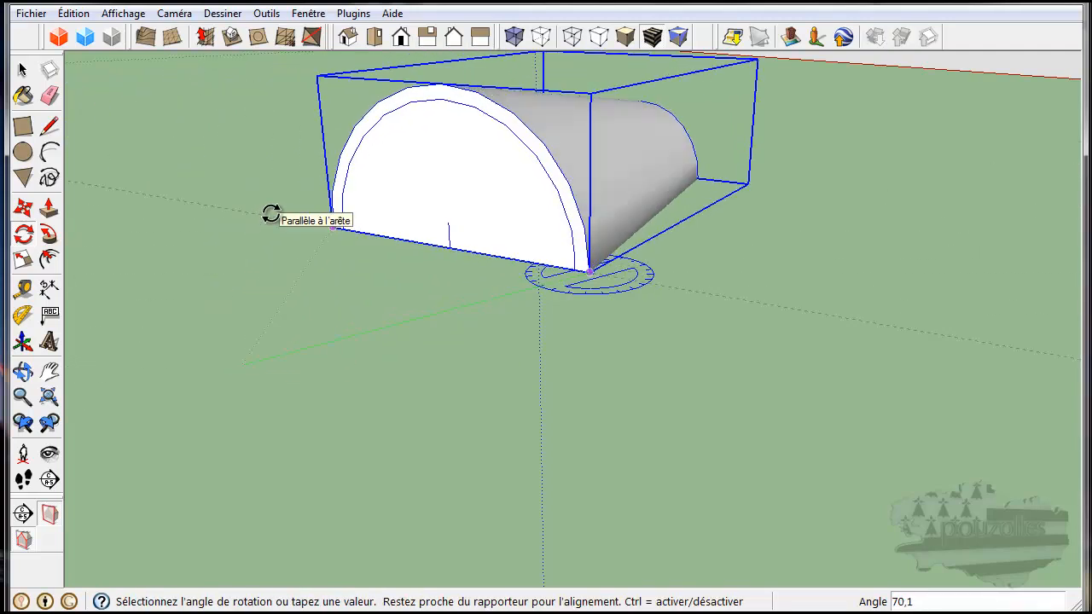
left_click(312, 181)
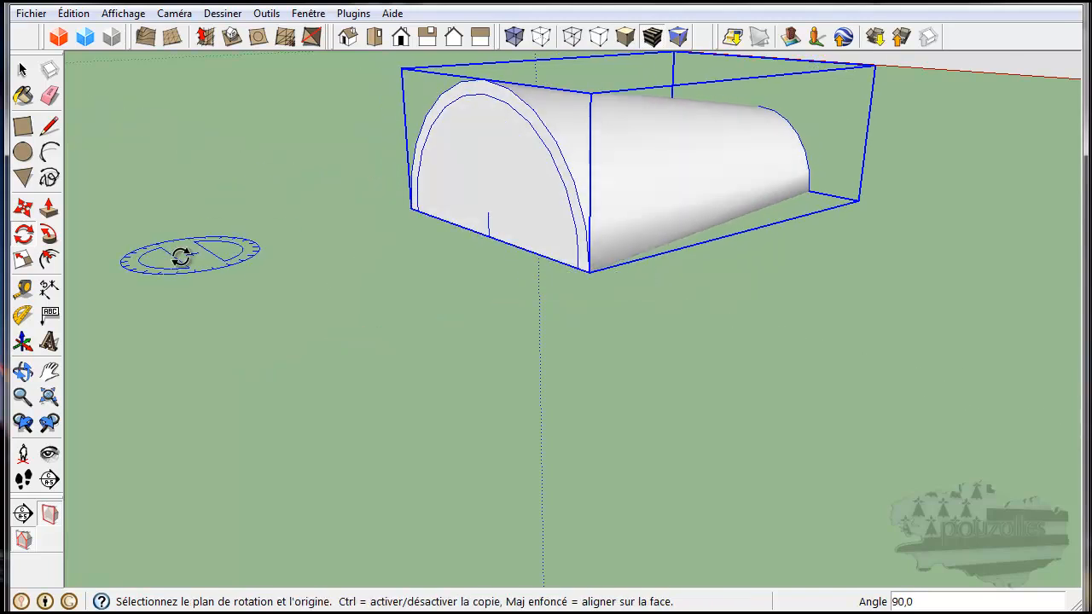
Move the grouped tile from the marker at the middle of its closed end to the gable peak, starting the ridge
left_click(23, 208)
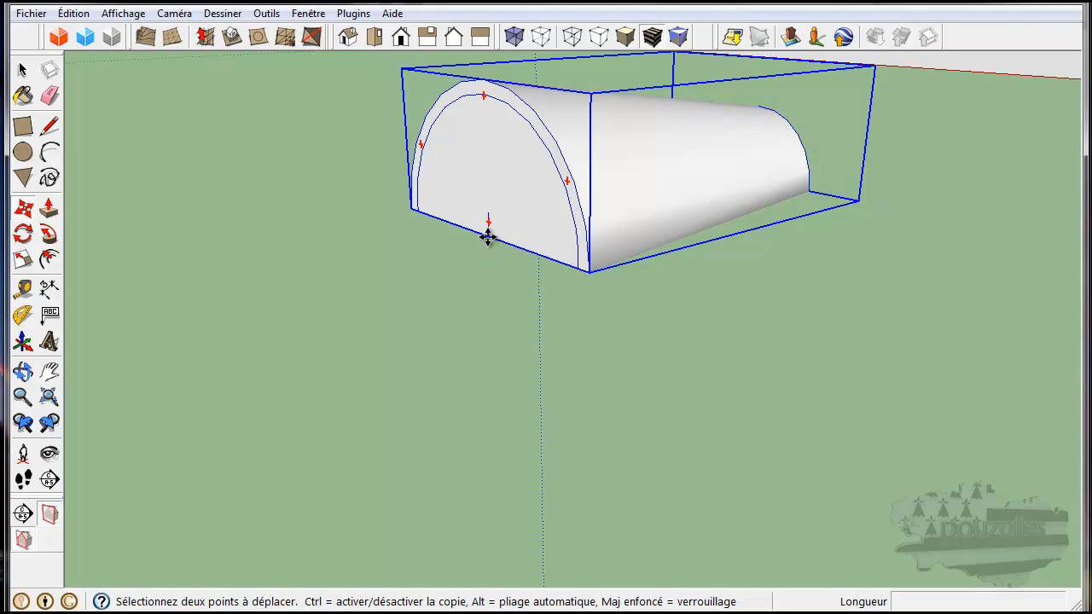
scroll(488, 237, "down", 10)
scroll(476, 275, "down", 2)
left_click(524, 142)
scroll(522, 145, "up", 5)
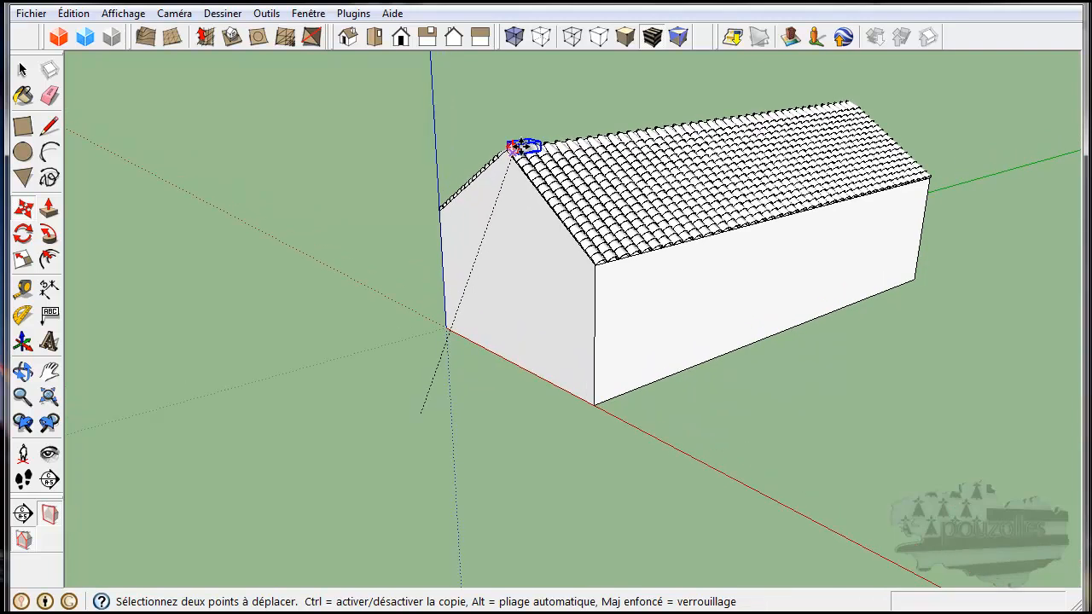
scroll(522, 145, "up", 8)
scroll(510, 152, "up", 6)
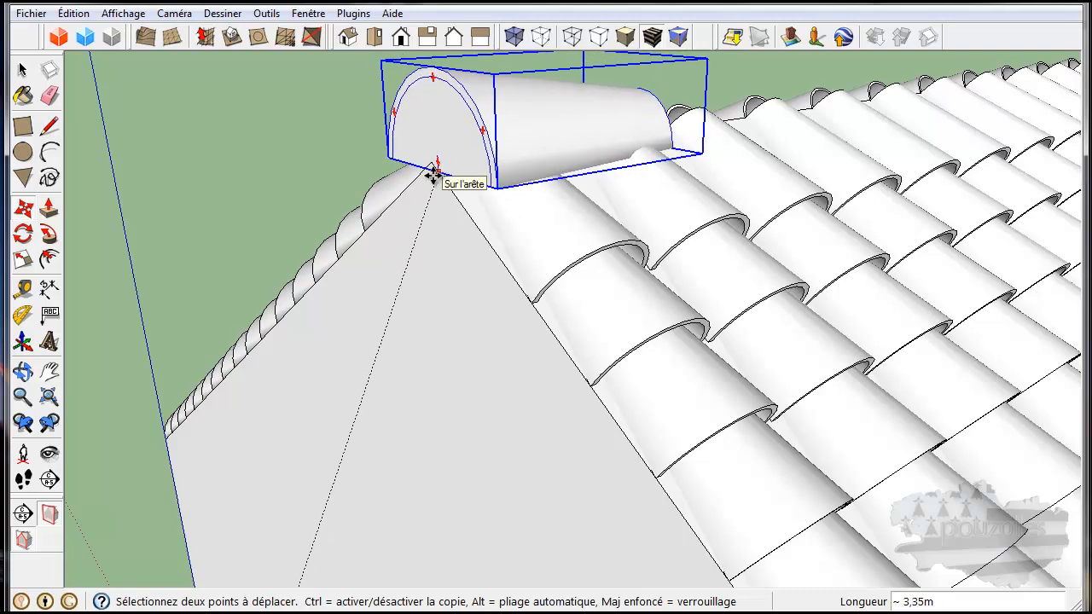
left_click(429, 175)
Copy the first ridge tile about 7.08 m along the green axis to the far gable end of the ridge
middle_click_drag(566, 202, 537, 284)
scroll(541, 287, "down", 4)
middle_click_drag(609, 313, 375, 286)
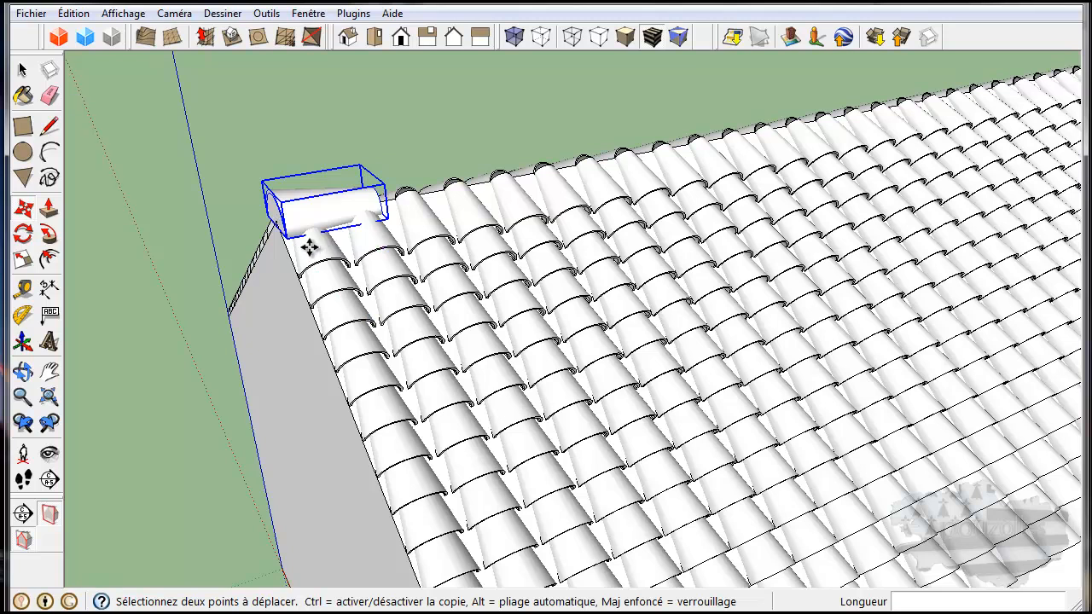
scroll(397, 223, "up", 5)
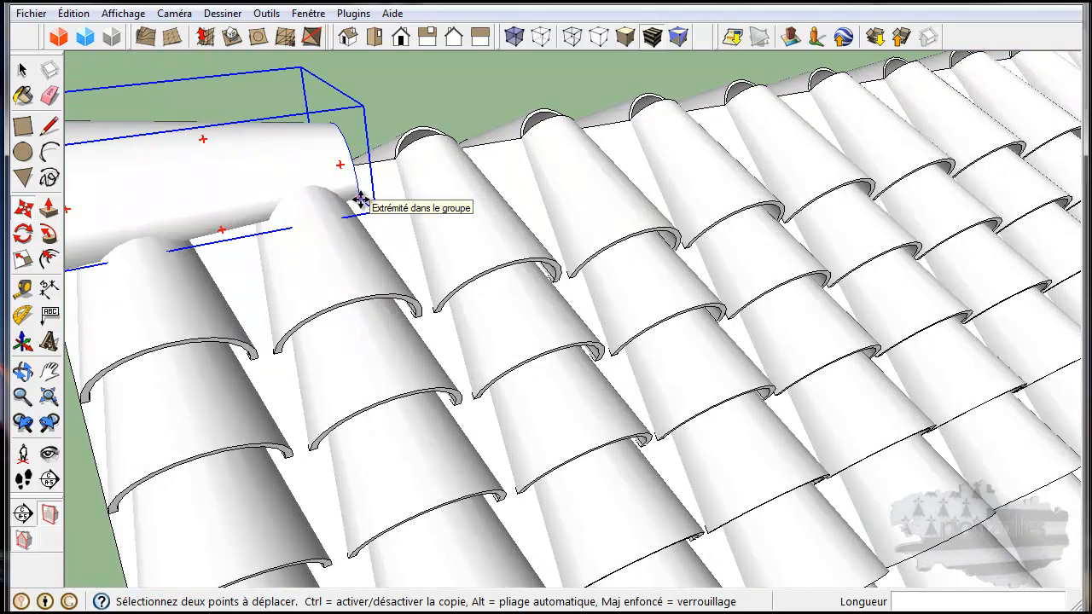
left_click(360, 199)
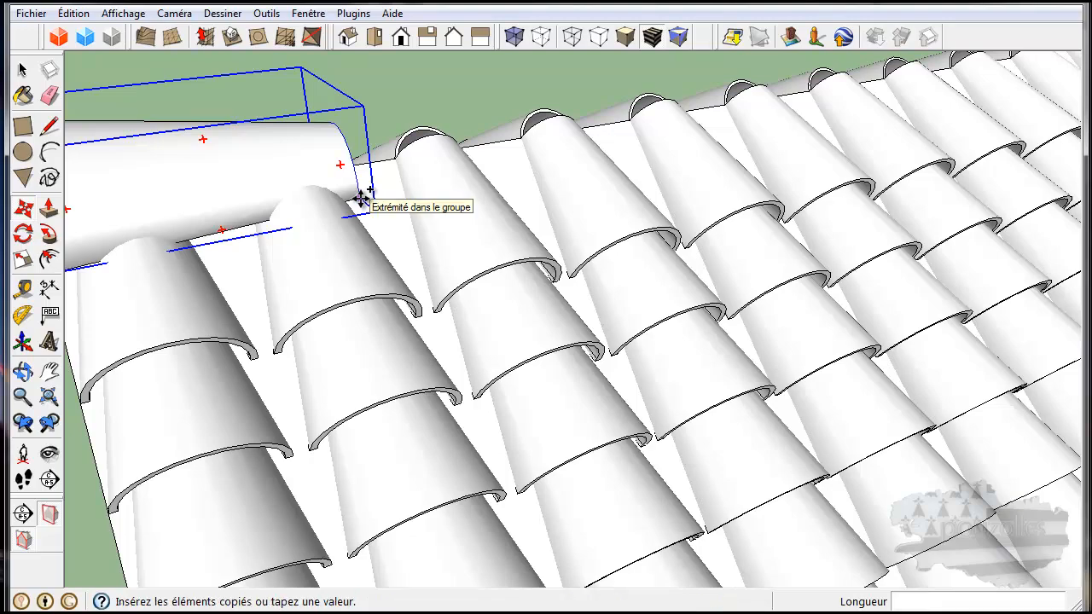
scroll(360, 199, "down", 5)
scroll(360, 199, "down", 6)
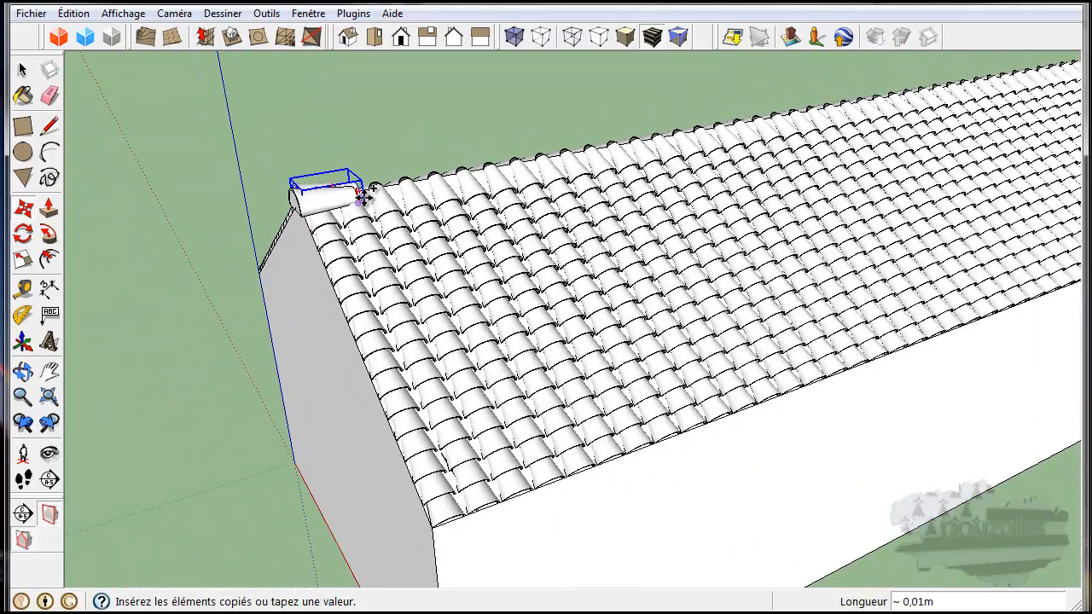
middle_click_drag(811, 175, 608, 209)
scroll(608, 209, "up", 8)
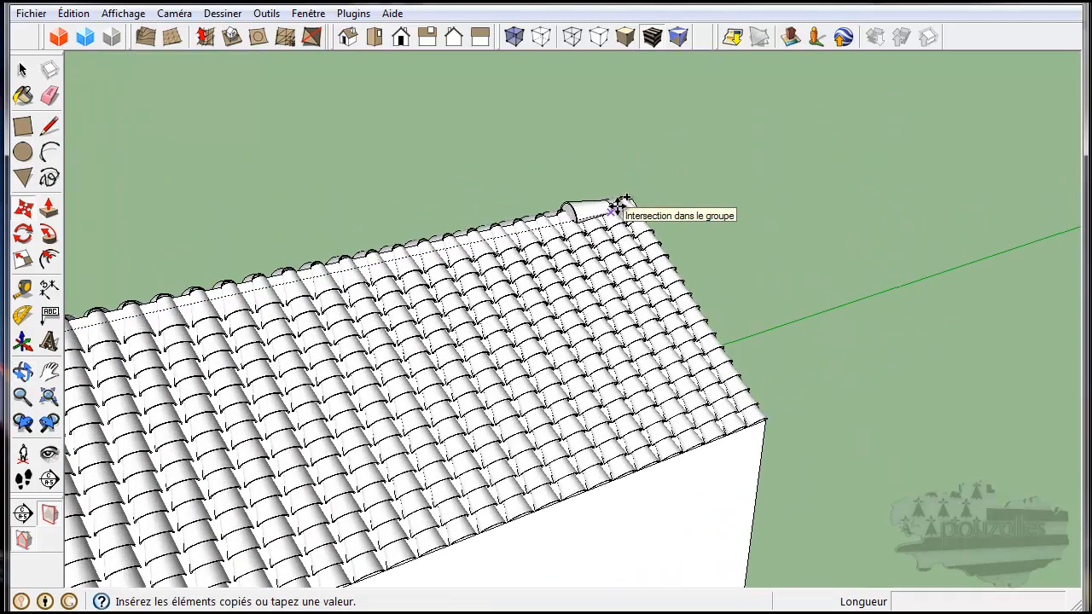
scroll(618, 207, "up", 2)
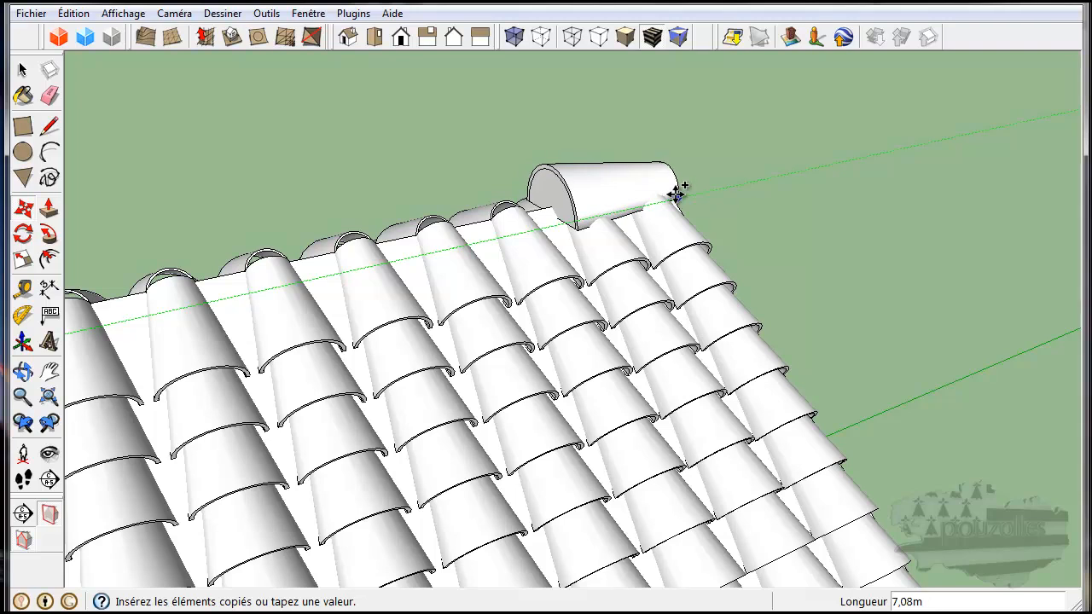
left_click(674, 196)
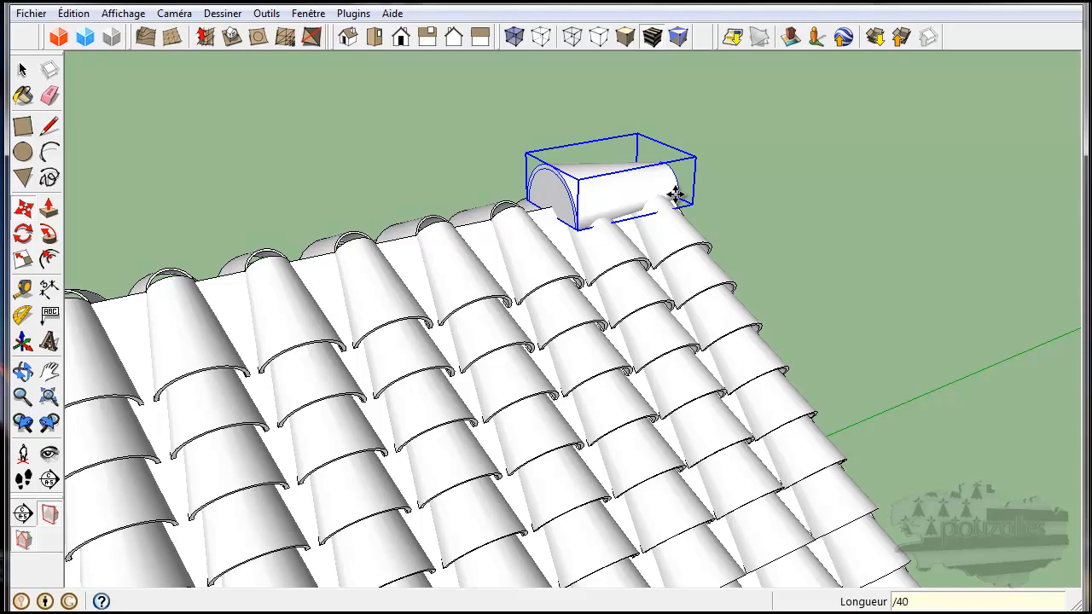
Divide the distance between the two end ridge tiles by 40 to fill the ridge with evenly spaced copies
key("Return")
scroll(541, 312, "down", 6)
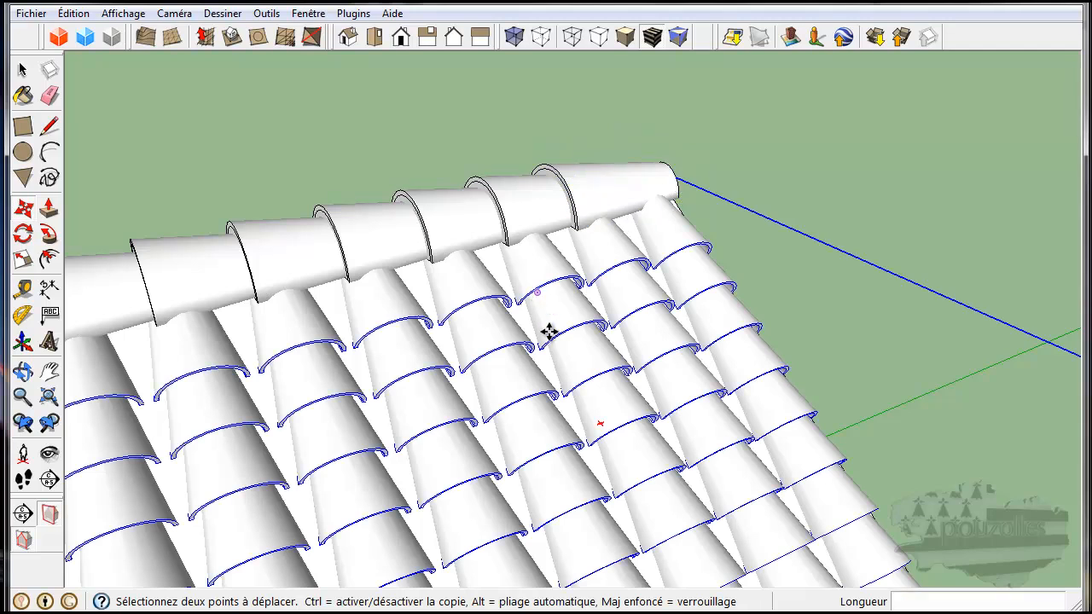
scroll(524, 432, "down", 5)
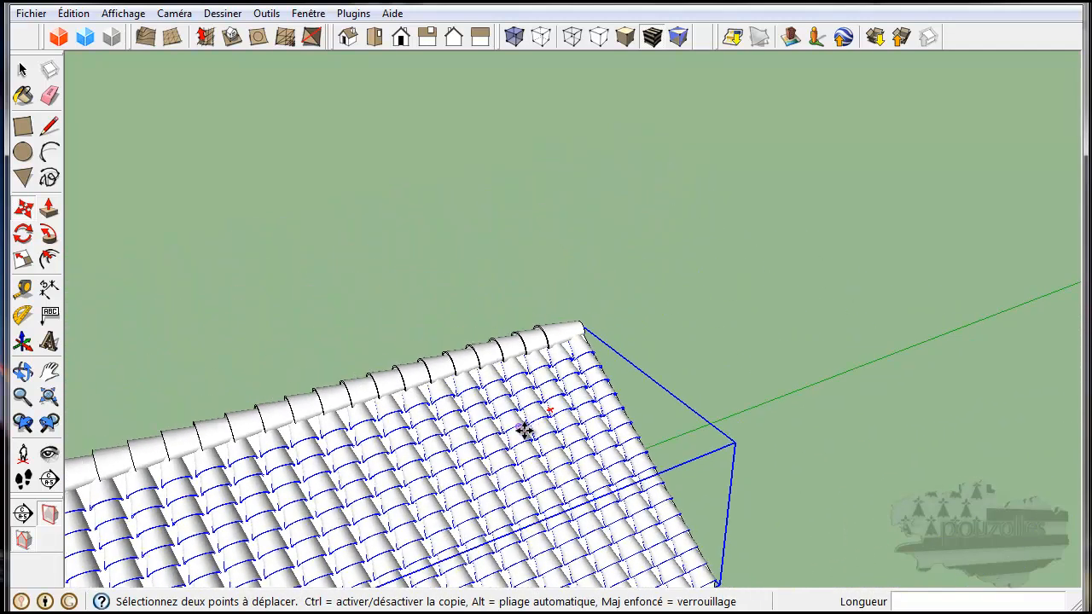
middle_click_drag(383, 505, 664, 268)
scroll(637, 289, "down", 1)
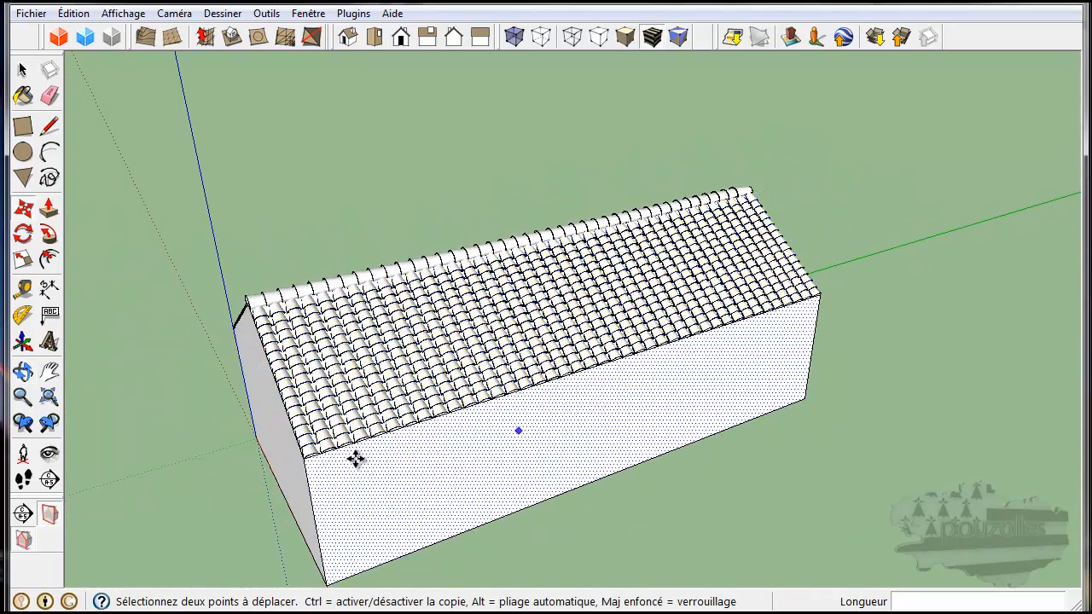
Paint the roof slope's tiles with the Spanish tile texture from the Couverture material collection
left_click(22, 72)
middle_click_drag(483, 590, 479, 441)
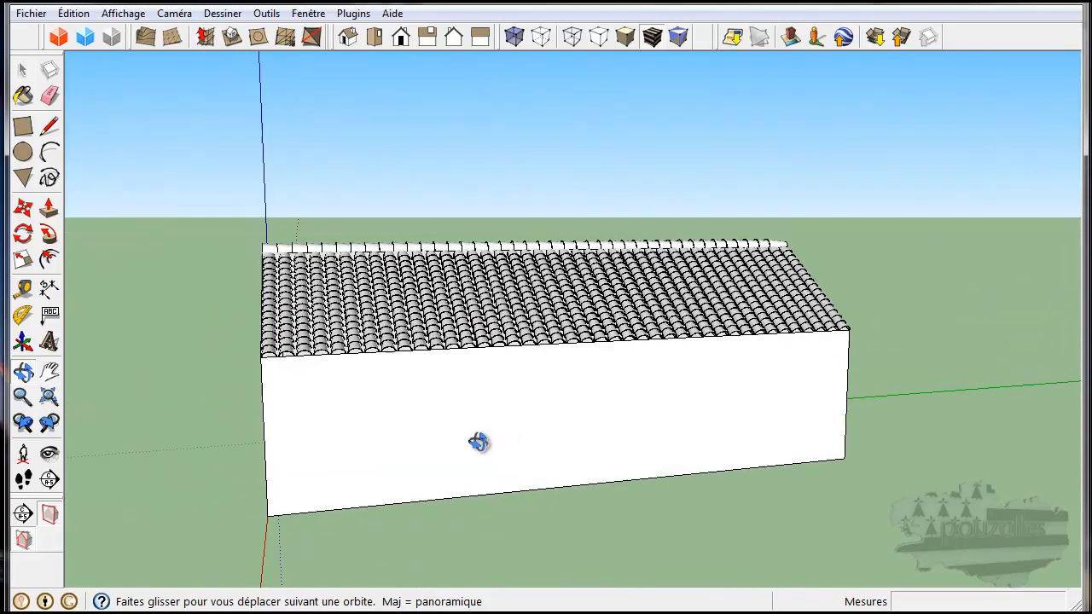
scroll(447, 341, "up", 6)
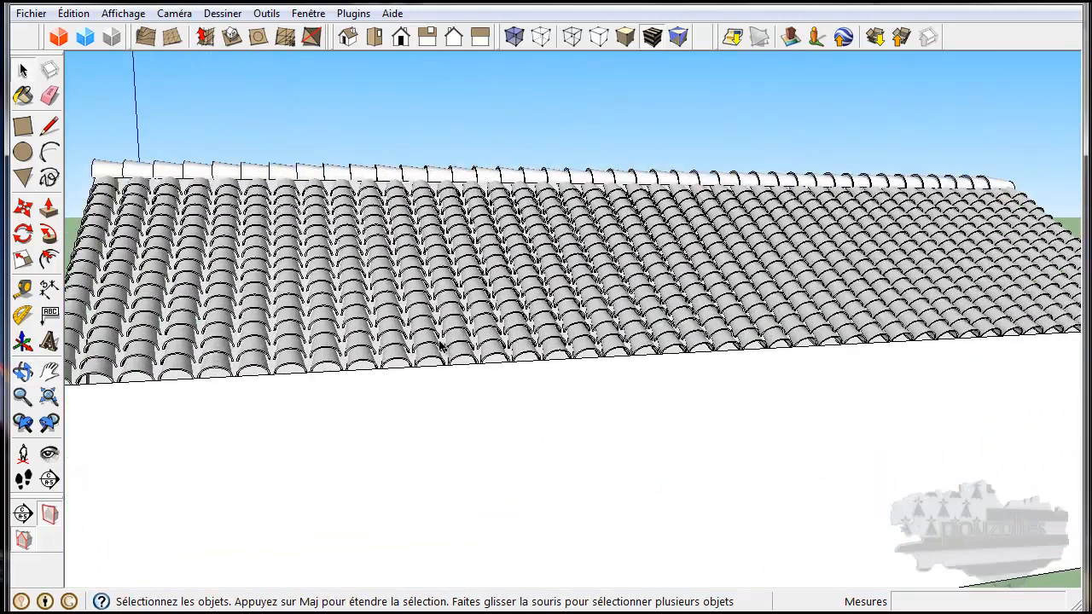
scroll(442, 342, "up", 6)
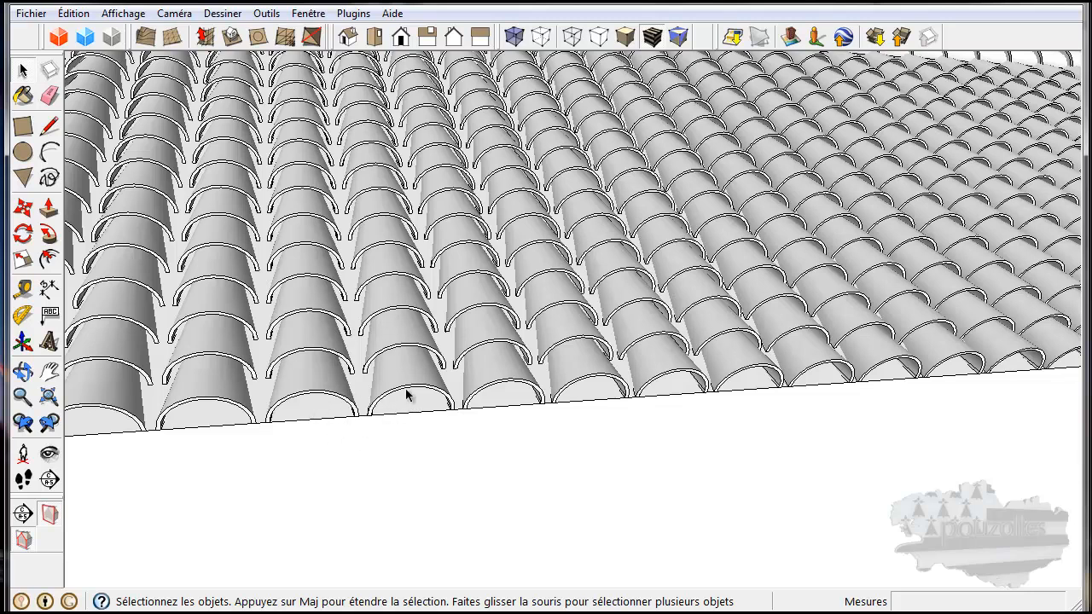
scroll(403, 395, "down", 8)
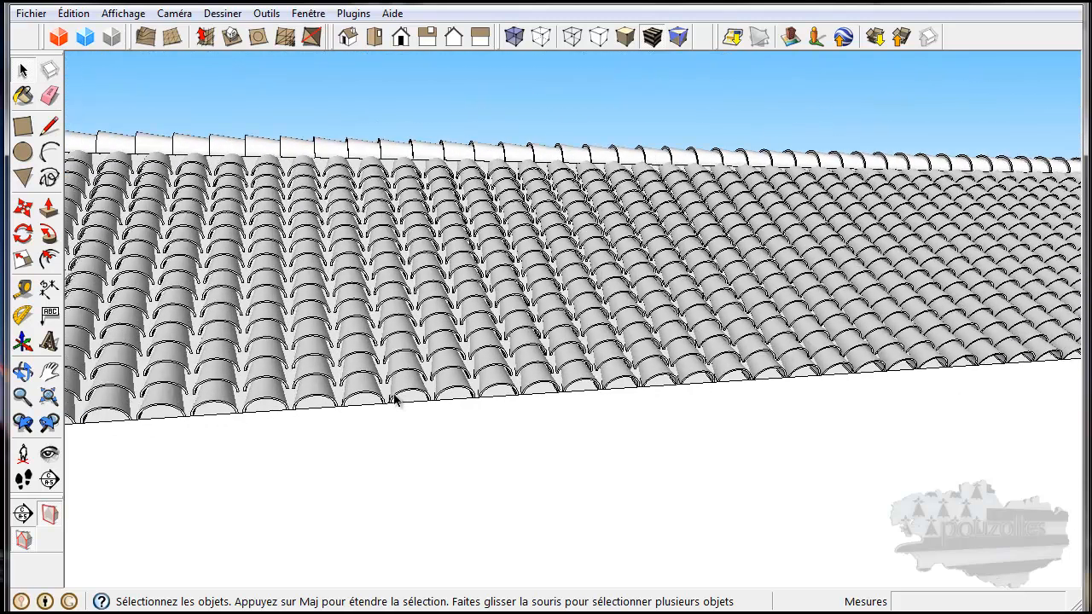
scroll(394, 399, "up", 2)
left_click(23, 95)
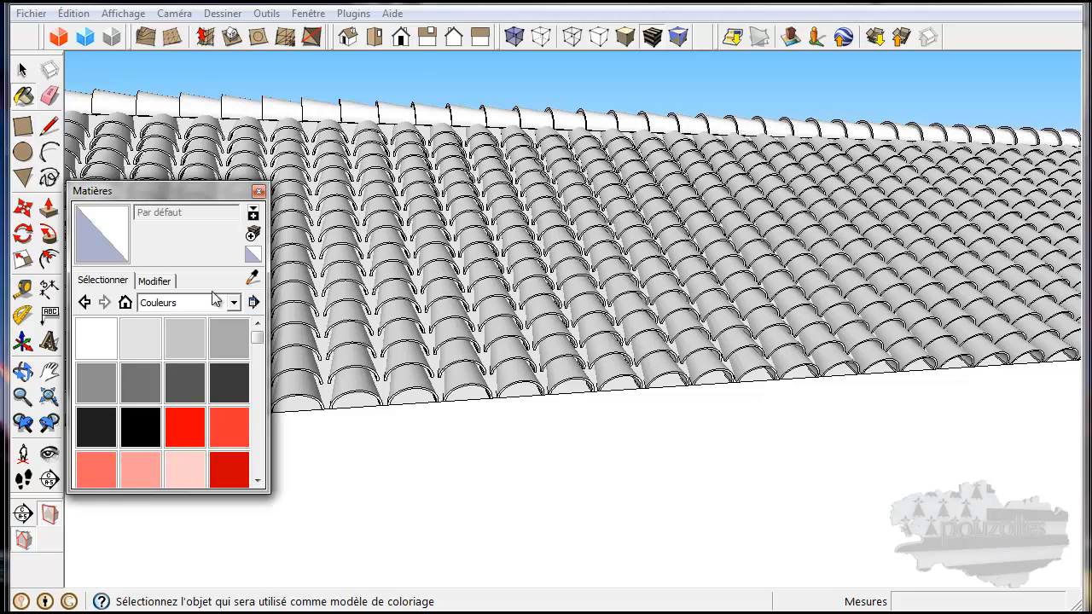
left_click(234, 304)
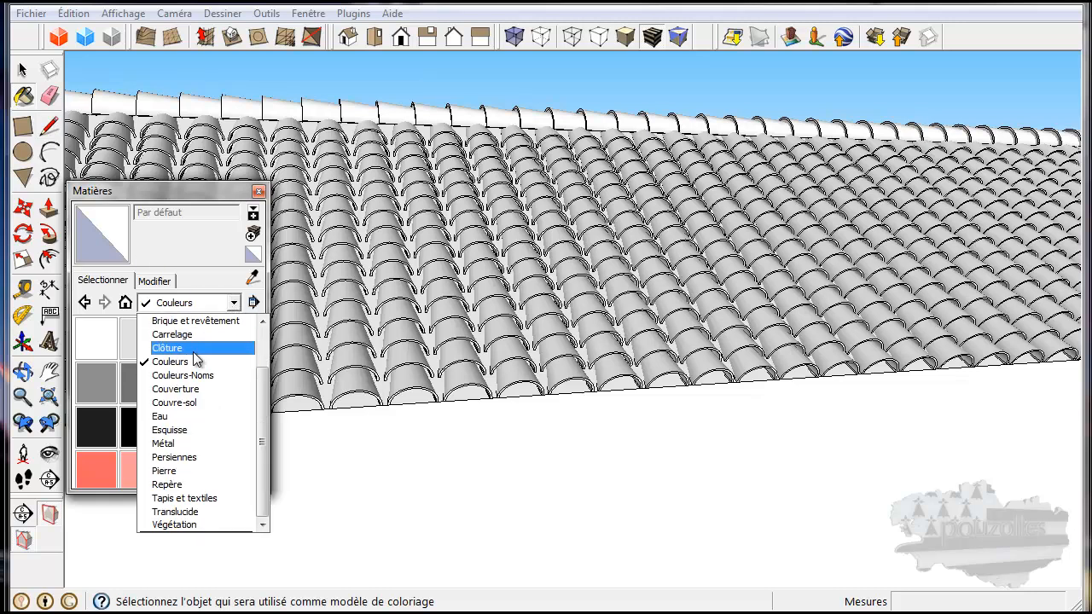
left_click(180, 390)
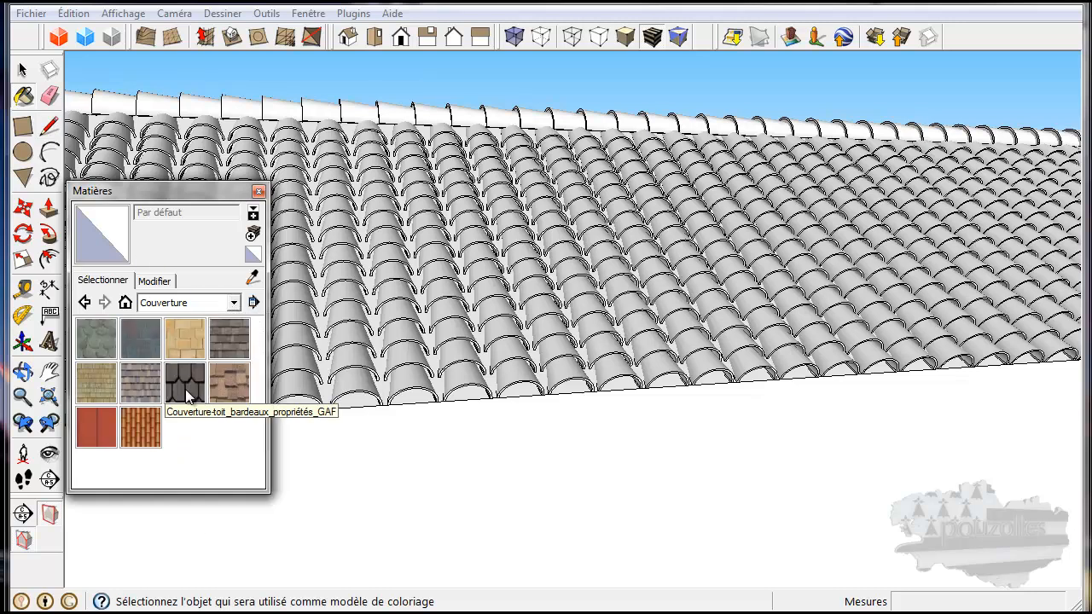
left_click(141, 427)
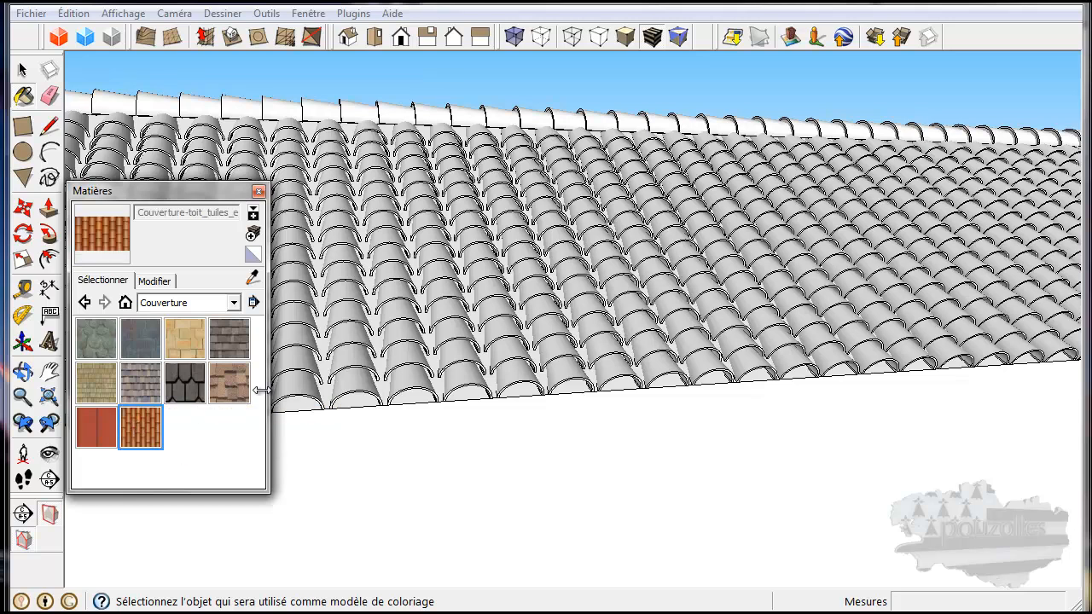
left_click(299, 379)
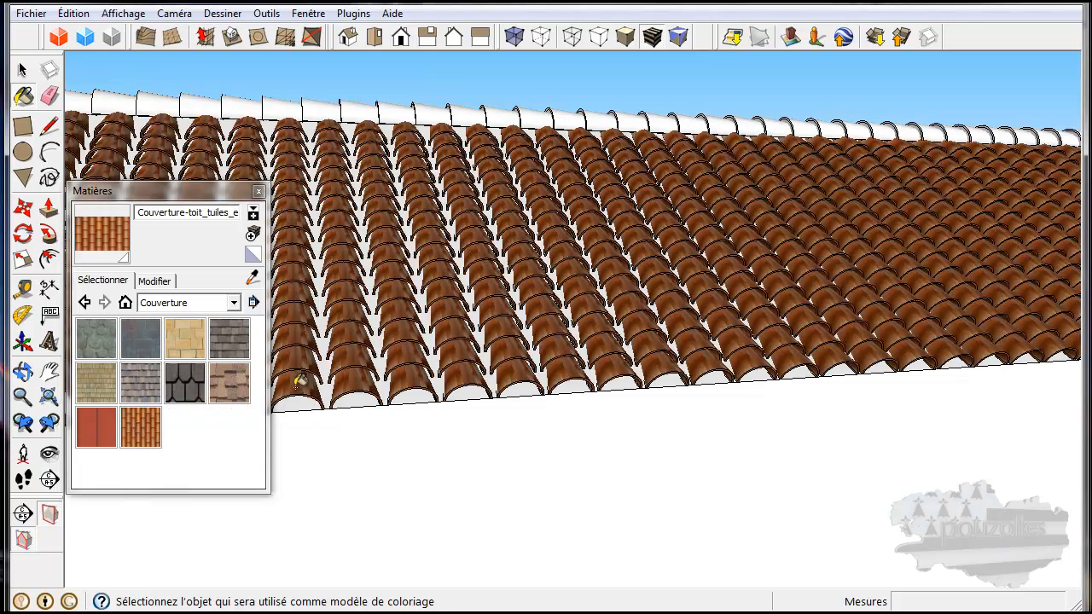
Paint four neighbouring ridge tiles near the start of the ridge with the same Spanish tile texture
left_click(317, 106)
left_click(281, 106)
left_click(243, 106)
left_click(203, 106)
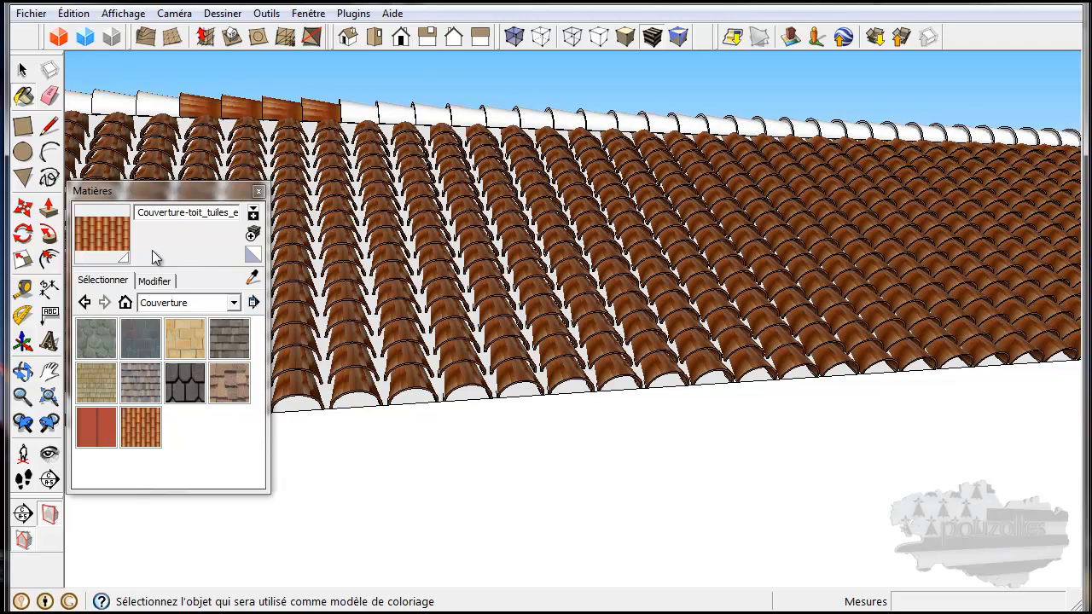
Paint the roof surface under the tiles with Couleur_B17 from the Couleurs collection, and repaint it with Couleur_B18
left_click(233, 303)
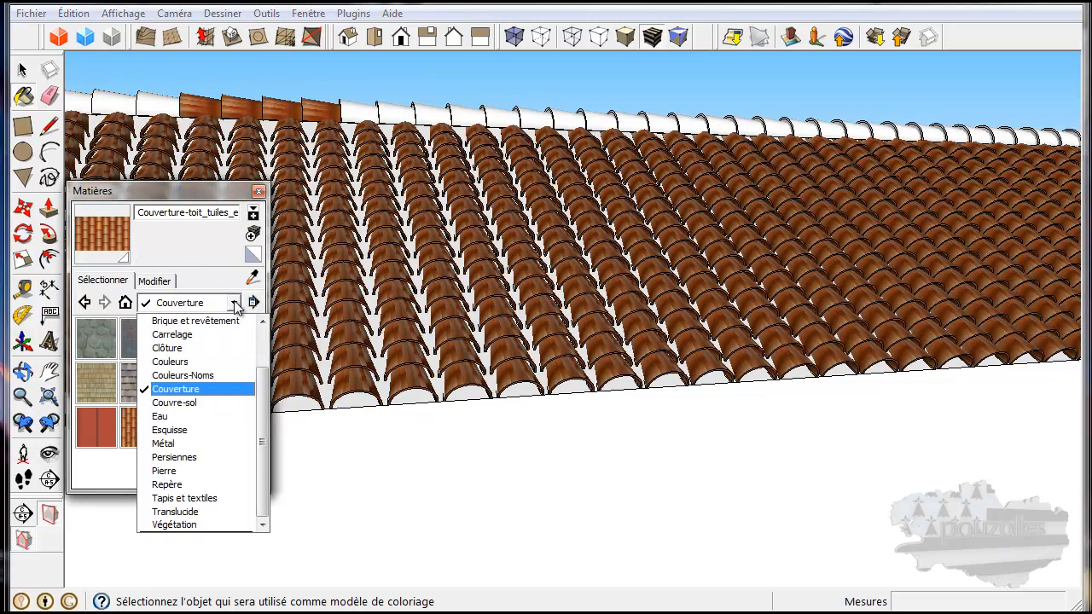
left_click(175, 361)
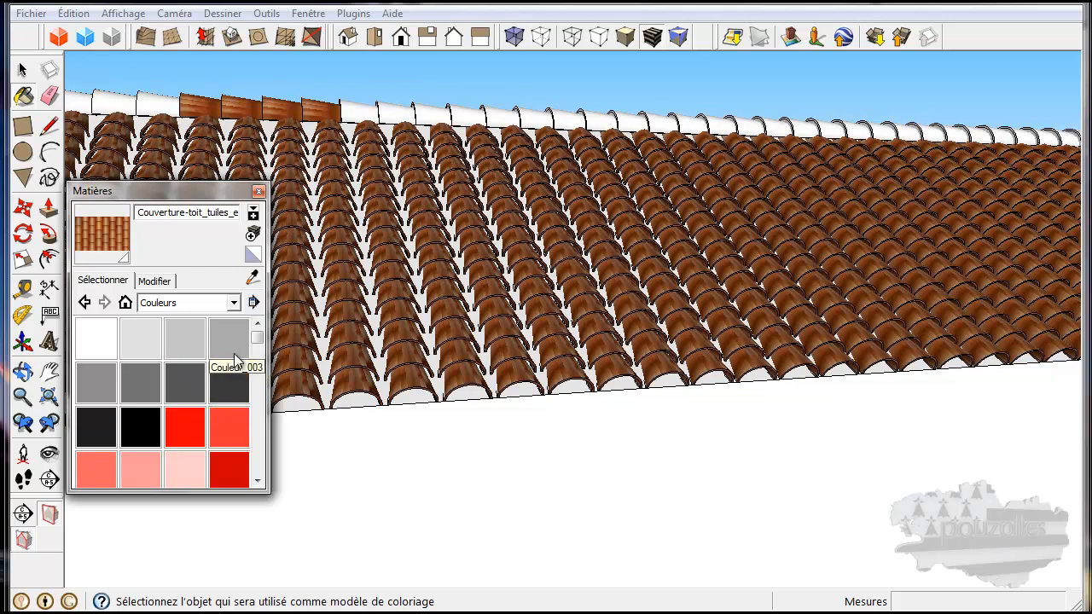
left_click_drag(260, 340, 258, 358)
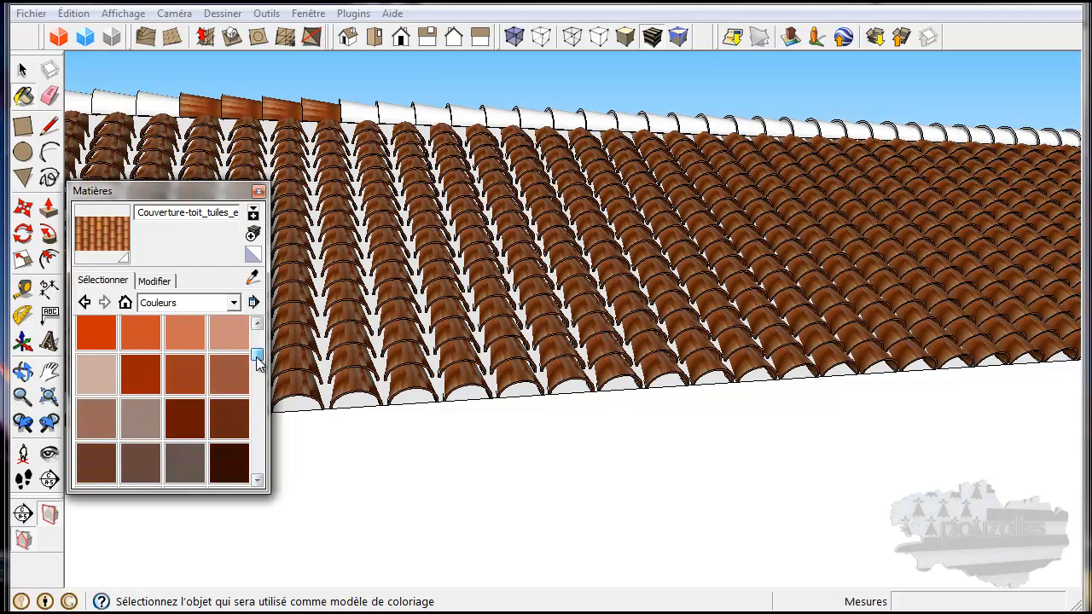
left_click(229, 418)
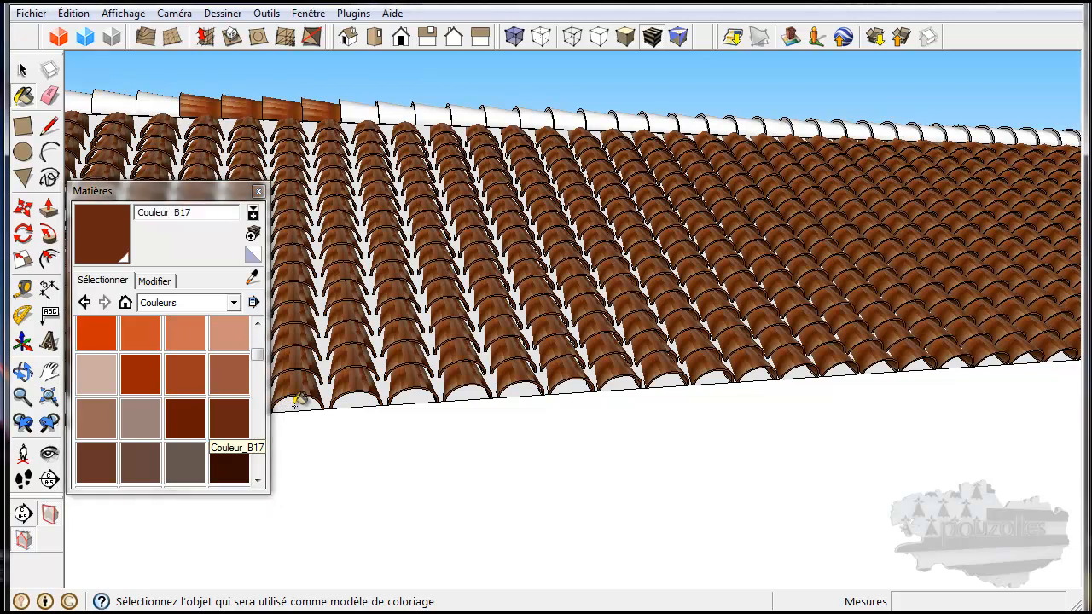
left_click(295, 404)
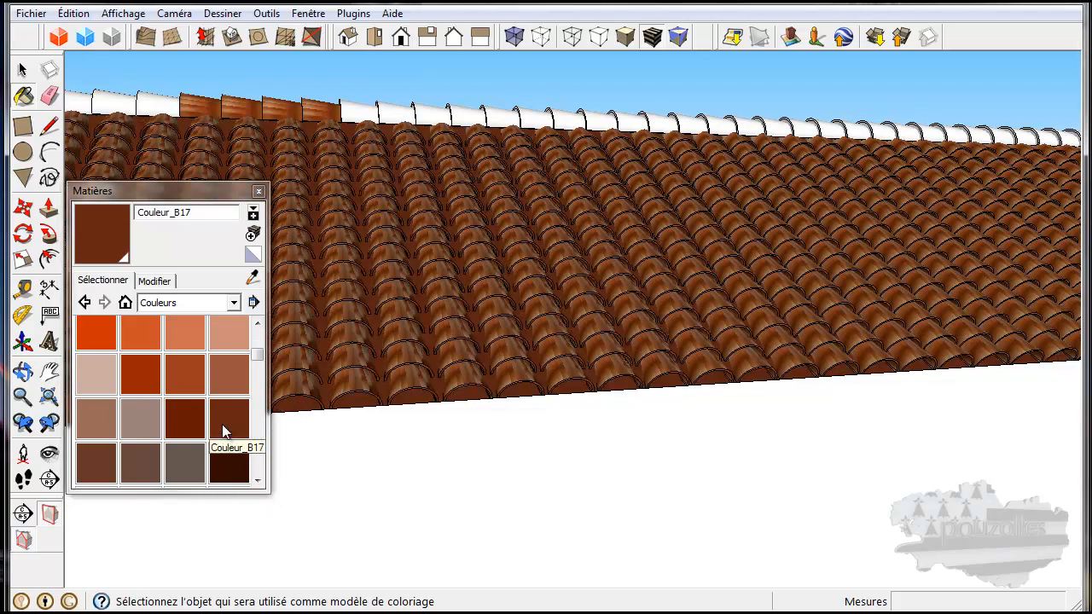
left_click(103, 465)
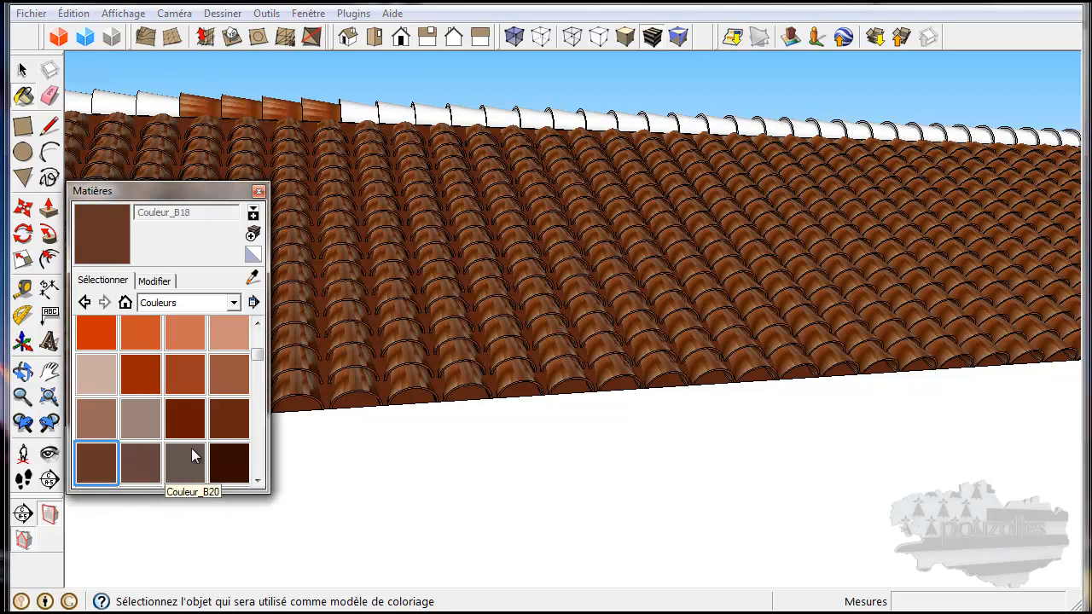
left_click(350, 401)
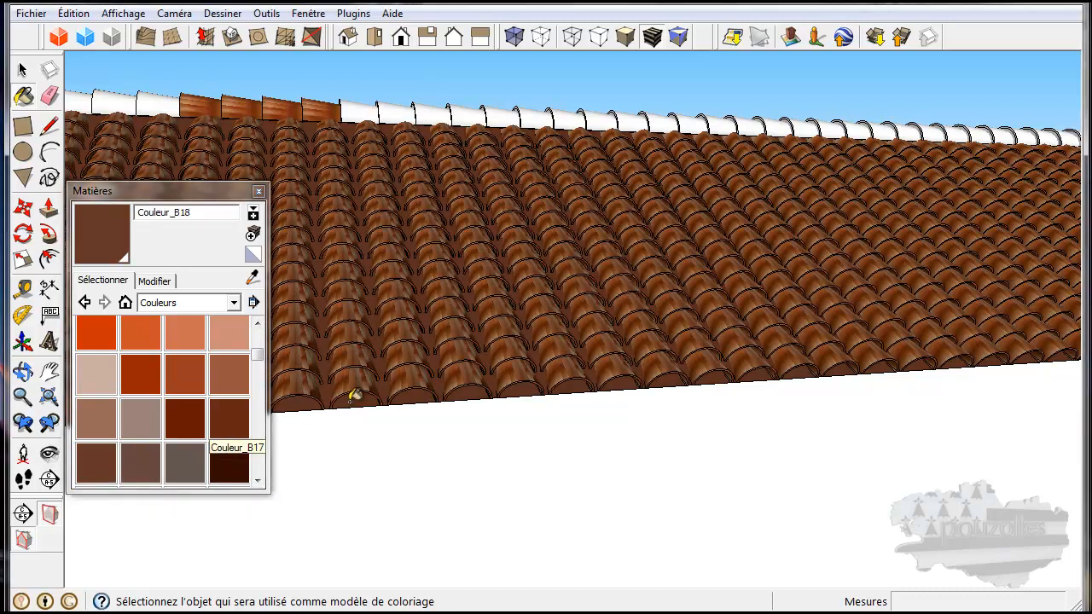
left_click(259, 192)
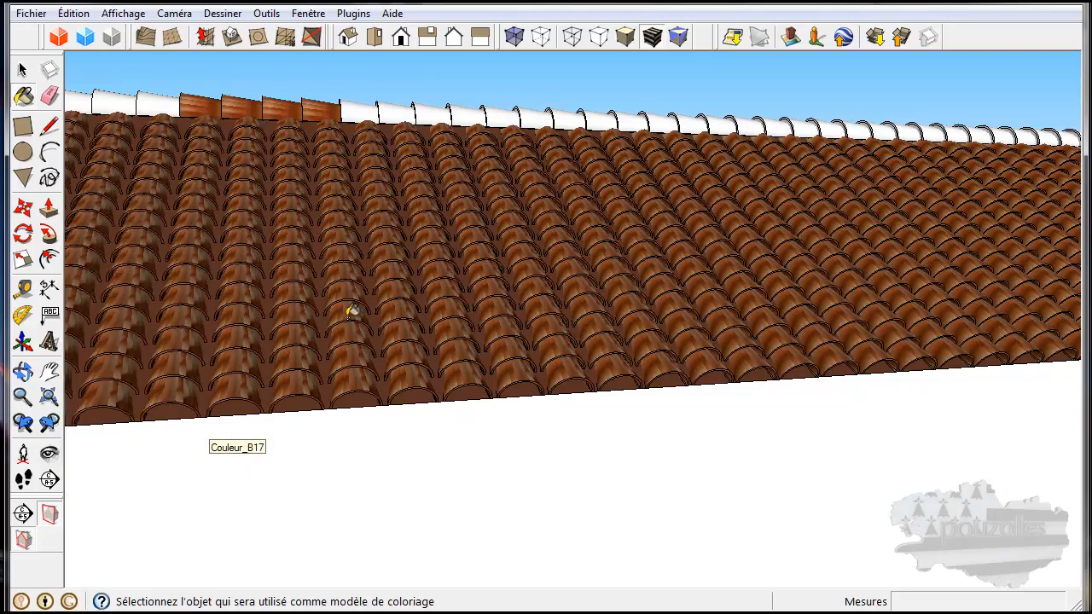
Replace the texture image of the model's Couverture-toit_tuiles_espagnoles material with Metal-sheet-with-rust339 from the texture folder
scroll(359, 359, "down", 4)
scroll(361, 364, "down", 3)
mouse_move(361, 364)
middle_mouse_down()
mouse_move(435, 449)
mouse_move(549, 463)
mouse_move(566, 498)
middle_mouse_up()
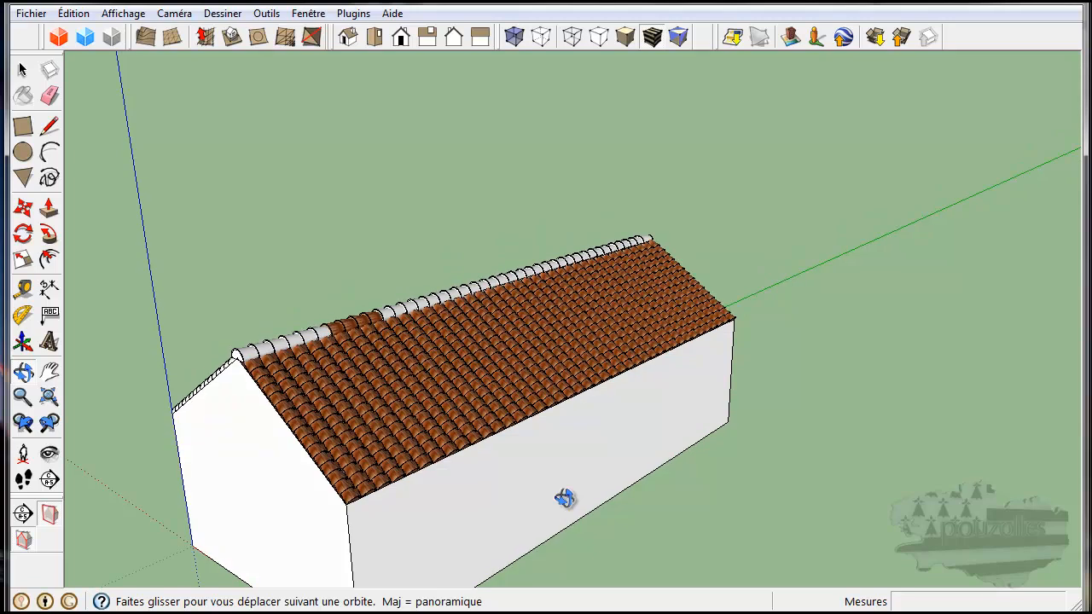
key("b")
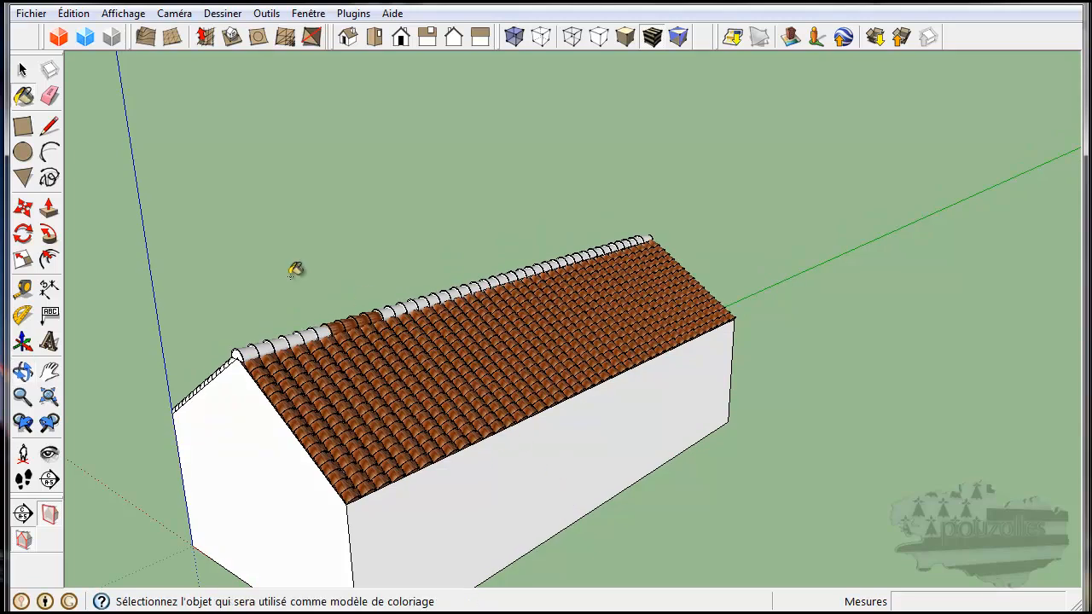
left_click(22, 98)
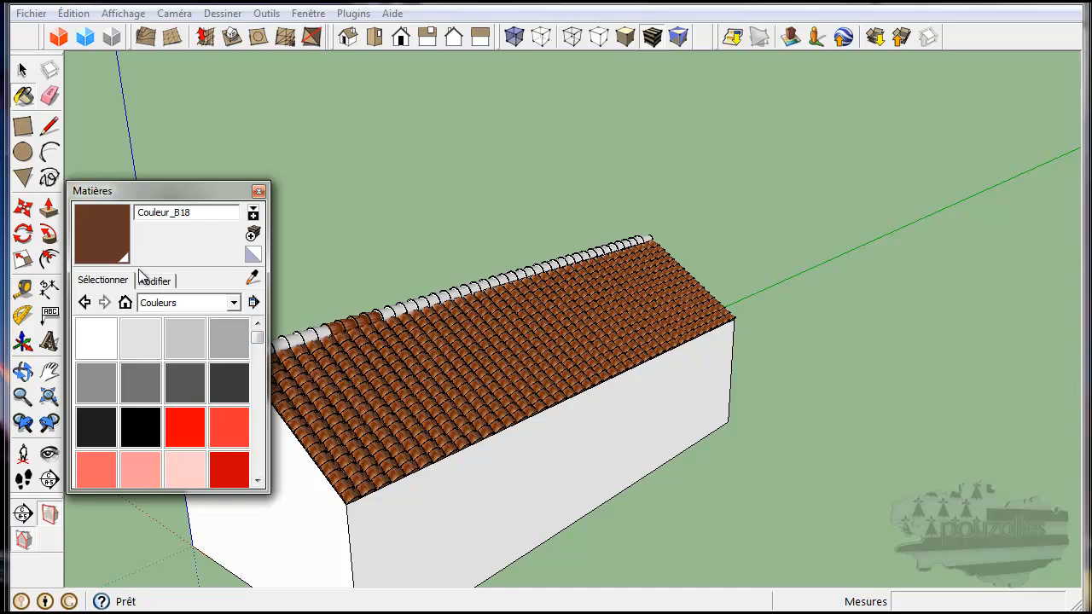
left_click(125, 302)
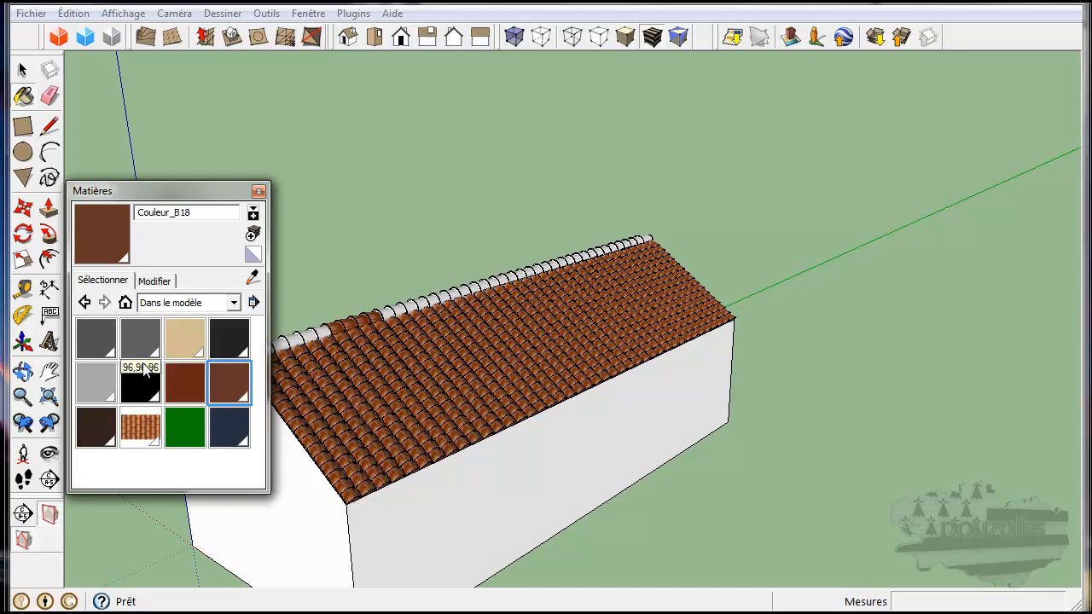
left_click(138, 428)
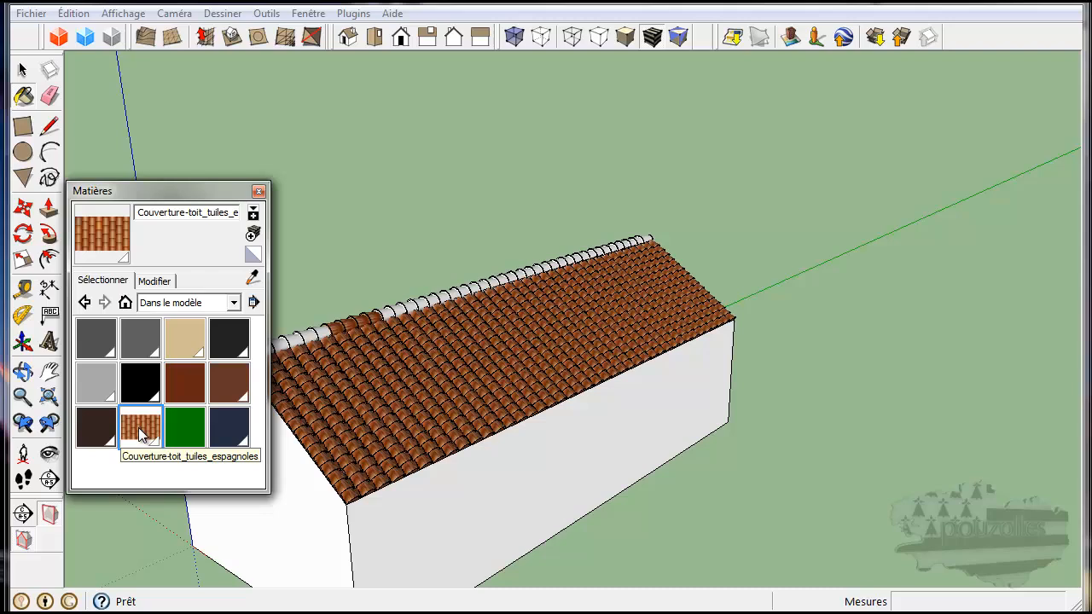
left_click(160, 282)
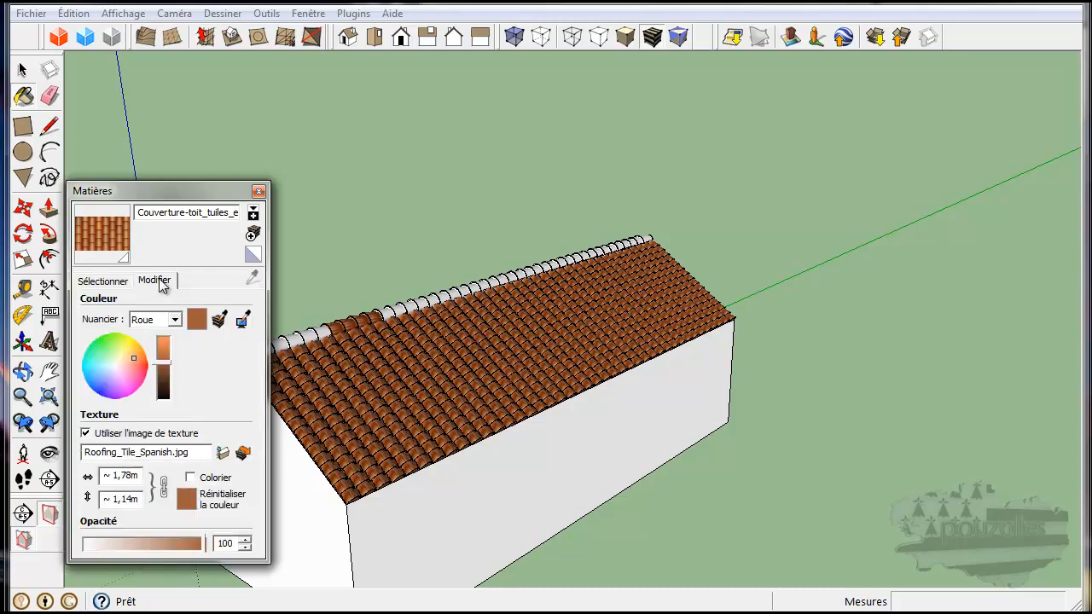
left_click(223, 454)
left_click_drag(485, 302, 481, 419)
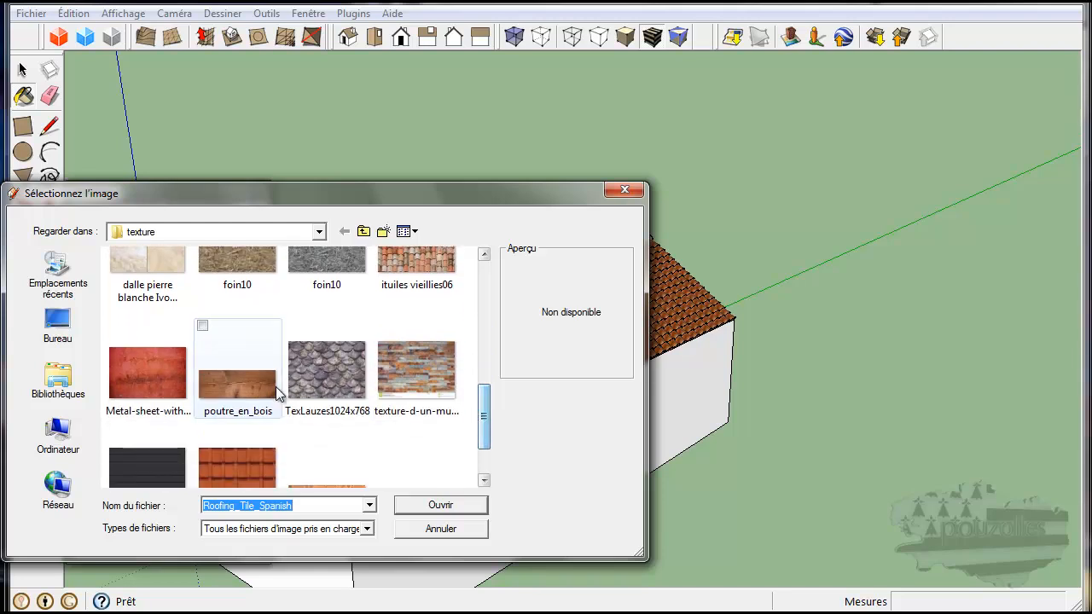
left_click(135, 373)
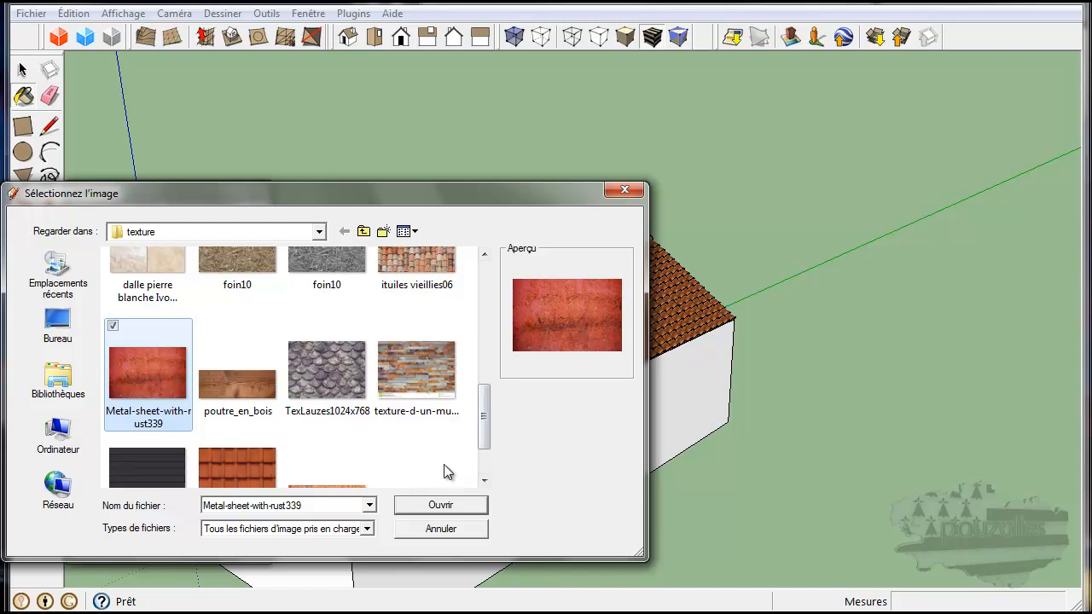
left_click(440, 505)
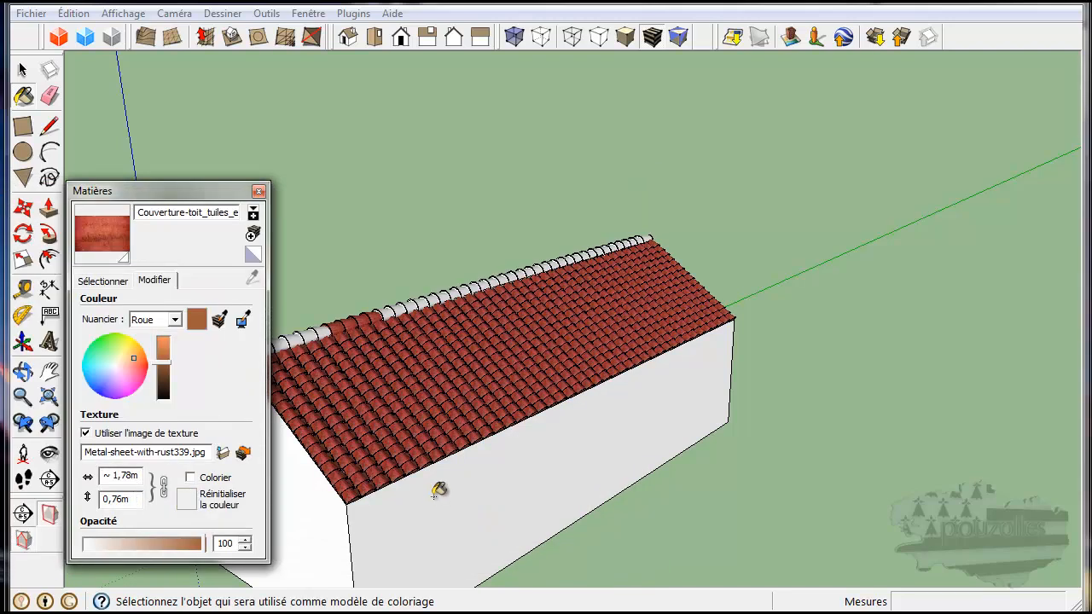
left_click(259, 191)
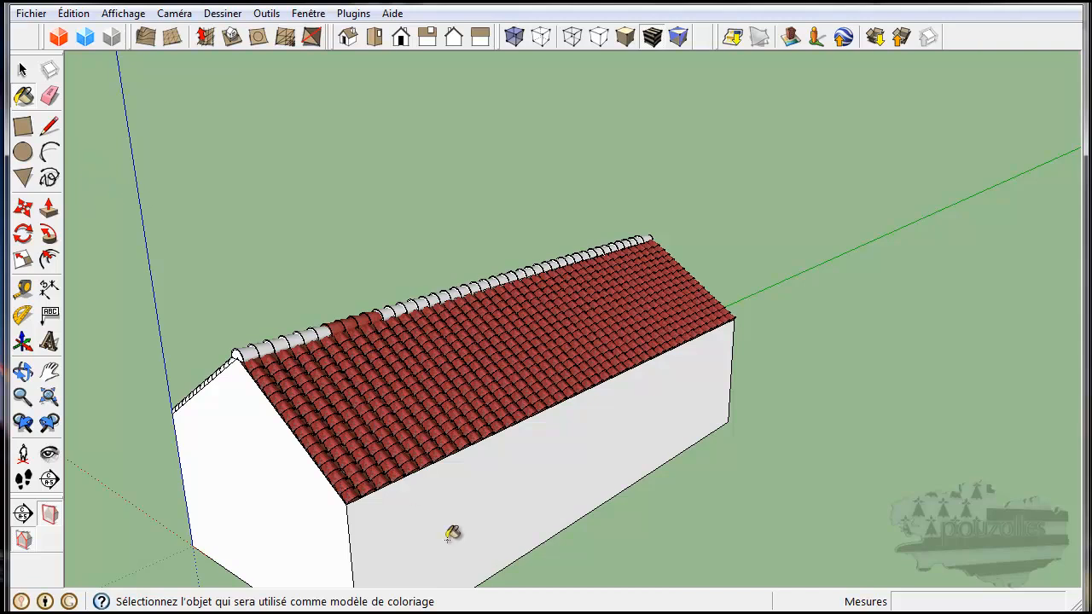
Examine the retextured roof tiles up close and the whole tiled slope from the building's long side
middle_click_drag(452, 533, 458, 439)
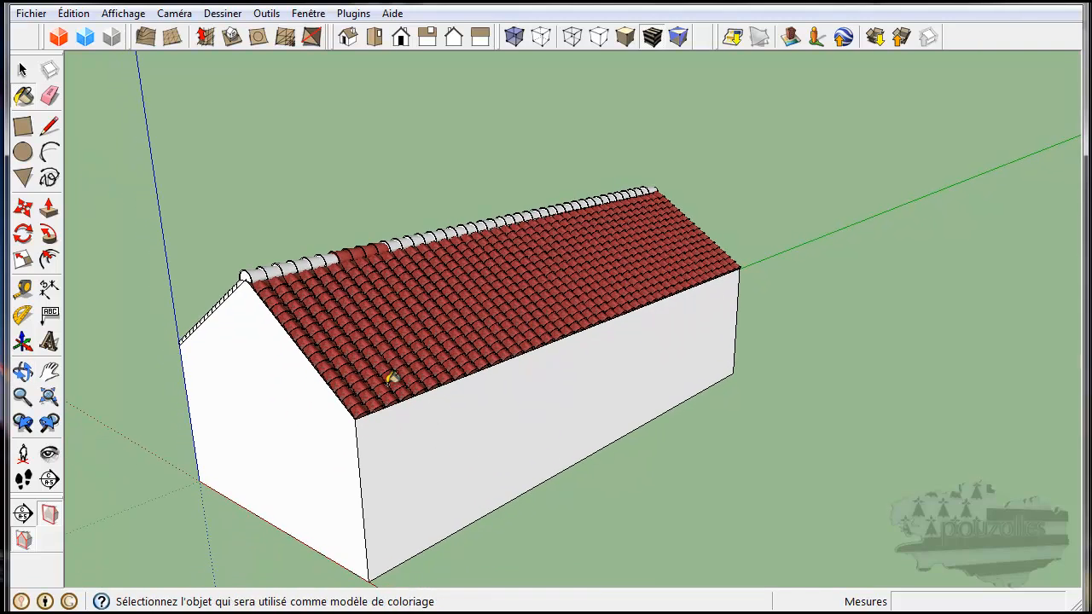
scroll(391, 378, "up", 2)
scroll(391, 378, "up", 5)
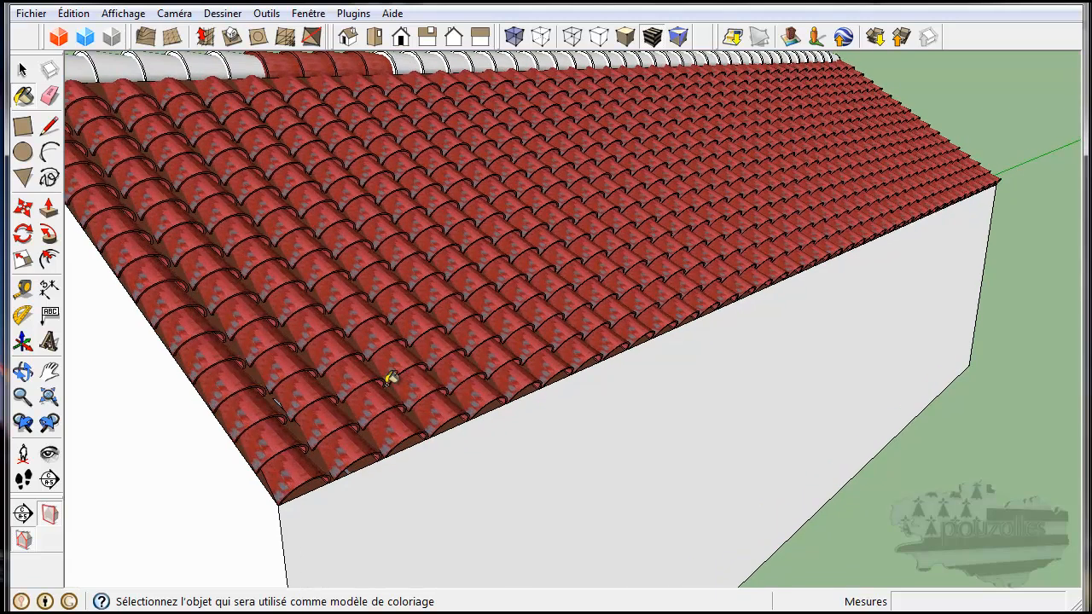
scroll(391, 378, "up", 3)
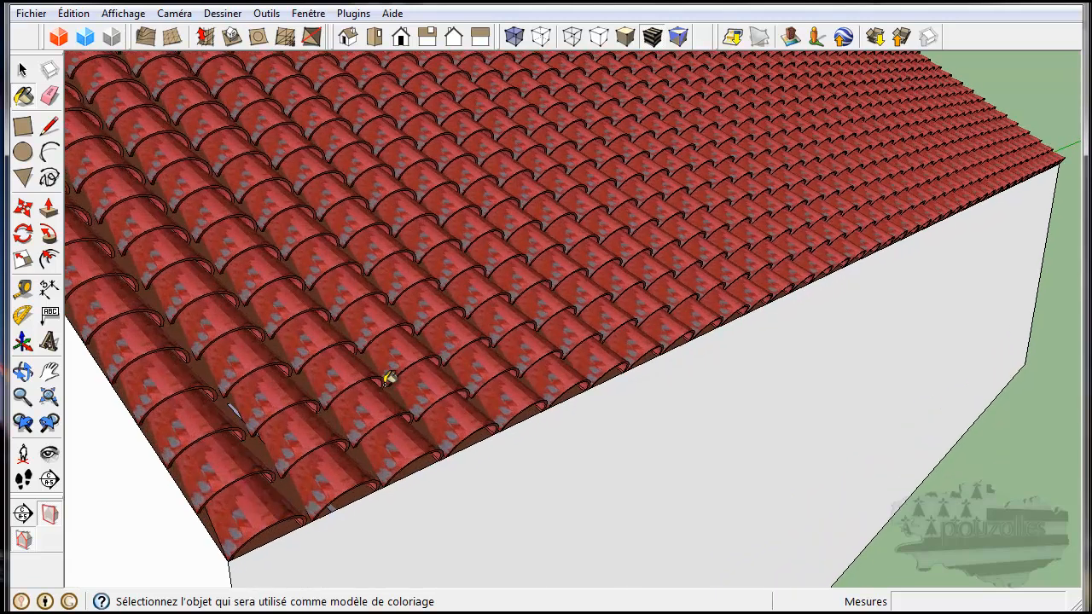
scroll(389, 378, "down", 6)
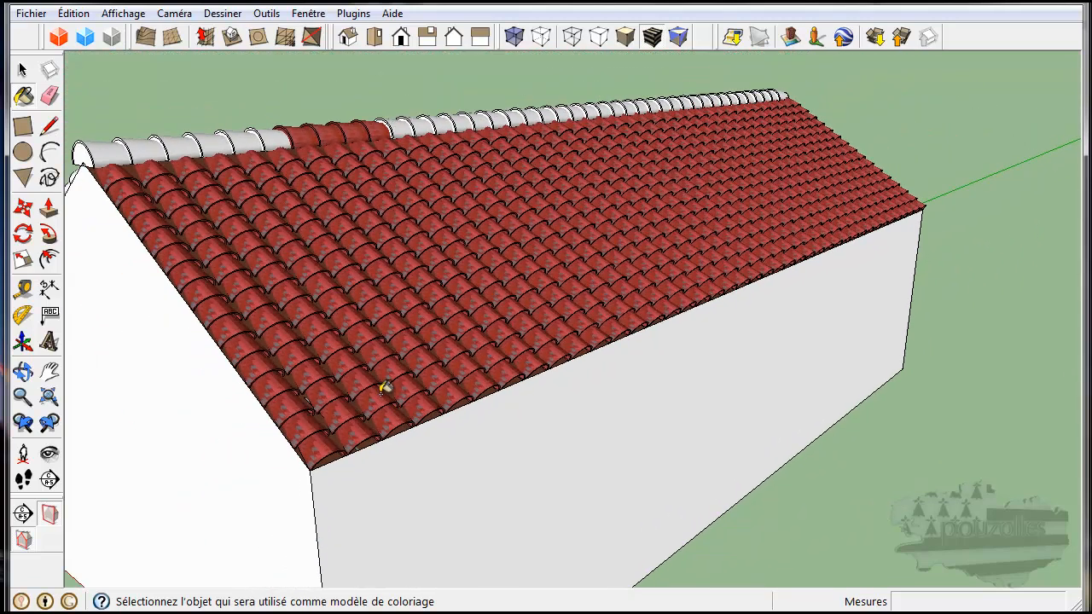
scroll(385, 388, "down", 2)
scroll(385, 388, "down", 1)
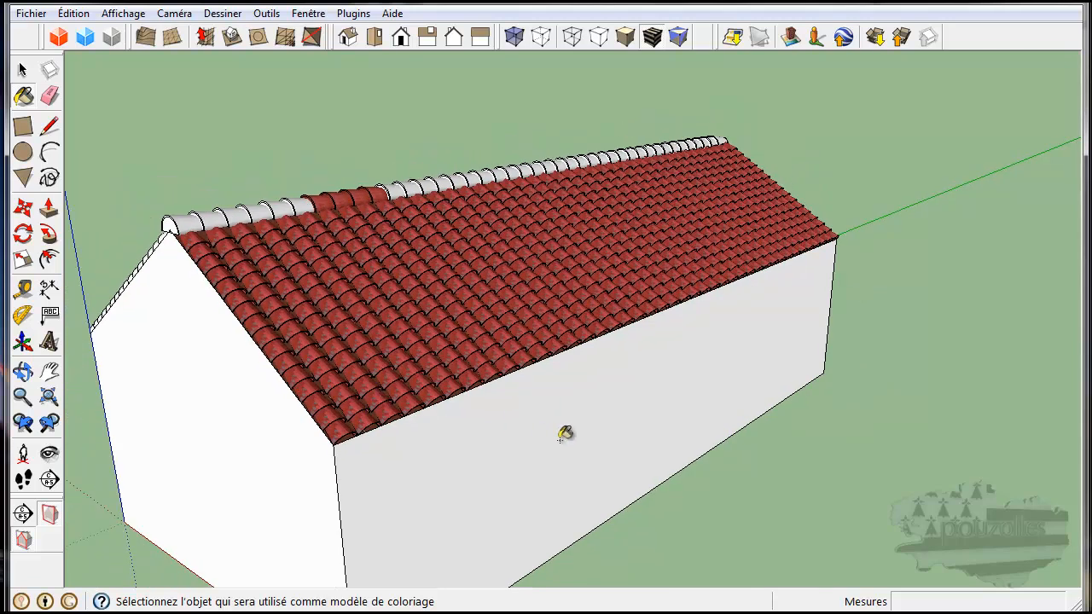
left_click(22, 69)
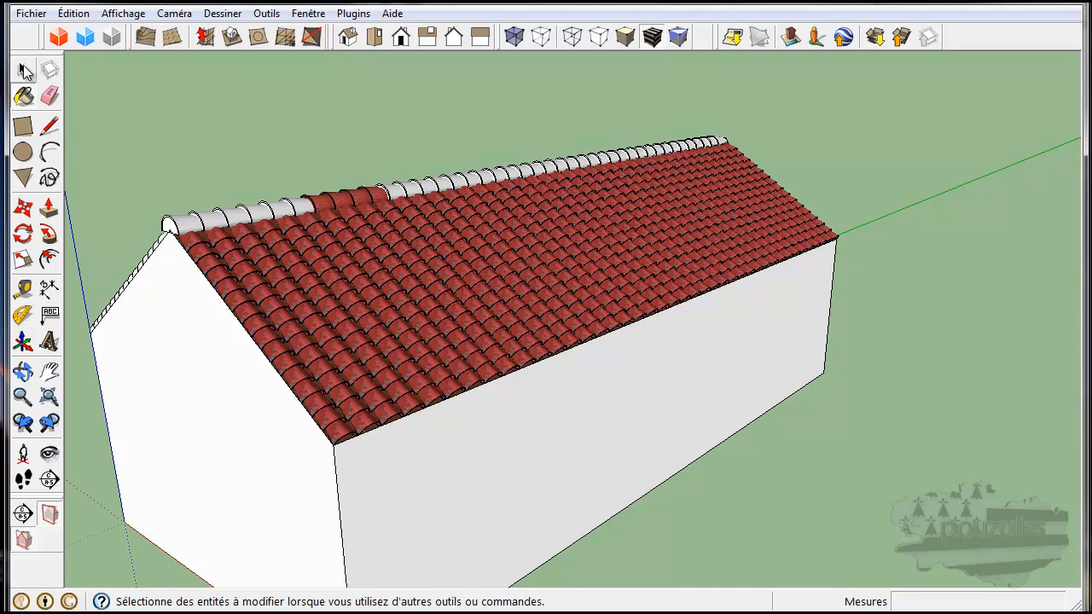
middle_click_drag(736, 453, 437, 473)
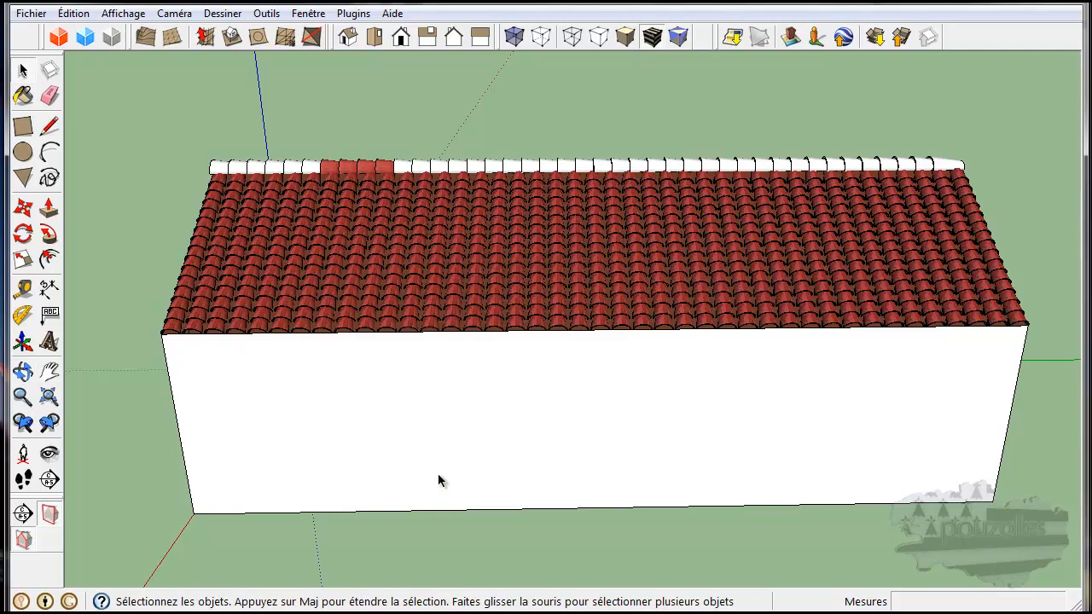